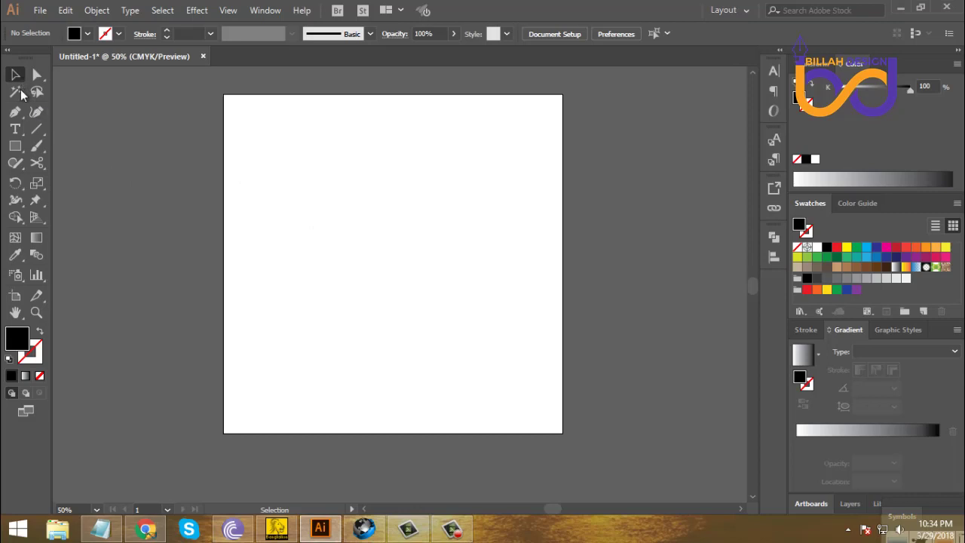
# - Draw an 18-point star about 515 px across in the upper centre of the artboard
pyautogui.click(16, 147)
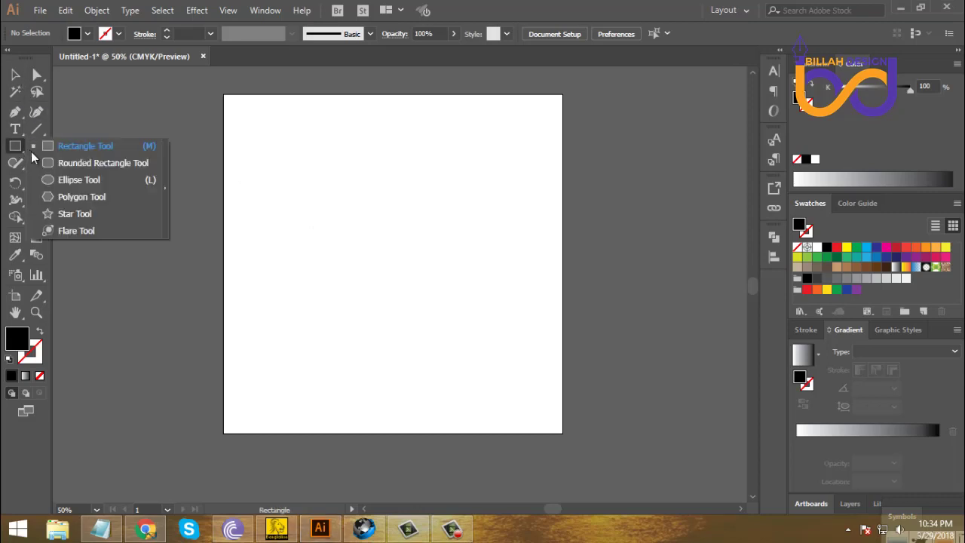
pyautogui.click(51, 214)
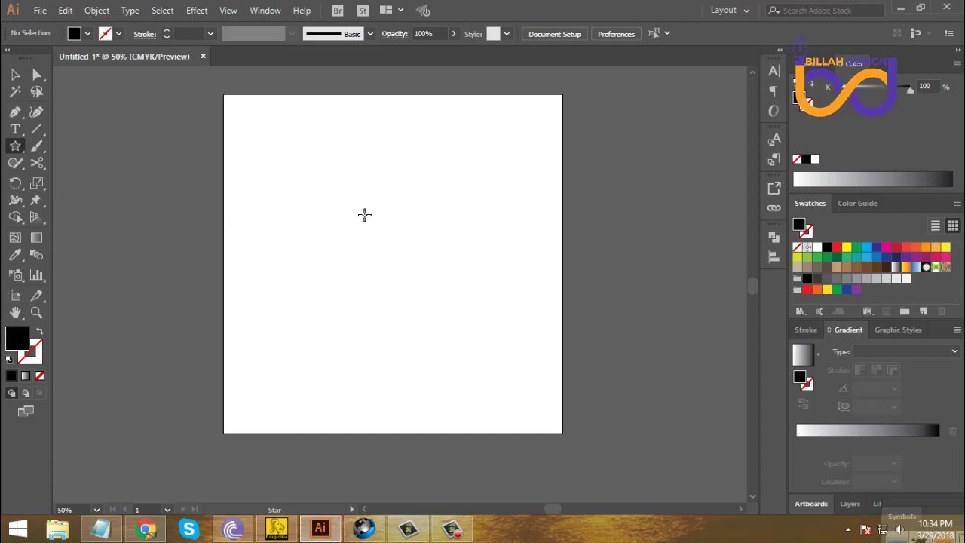
pyautogui.moveTo(381, 216); pyautogui.dragTo(421, 273)
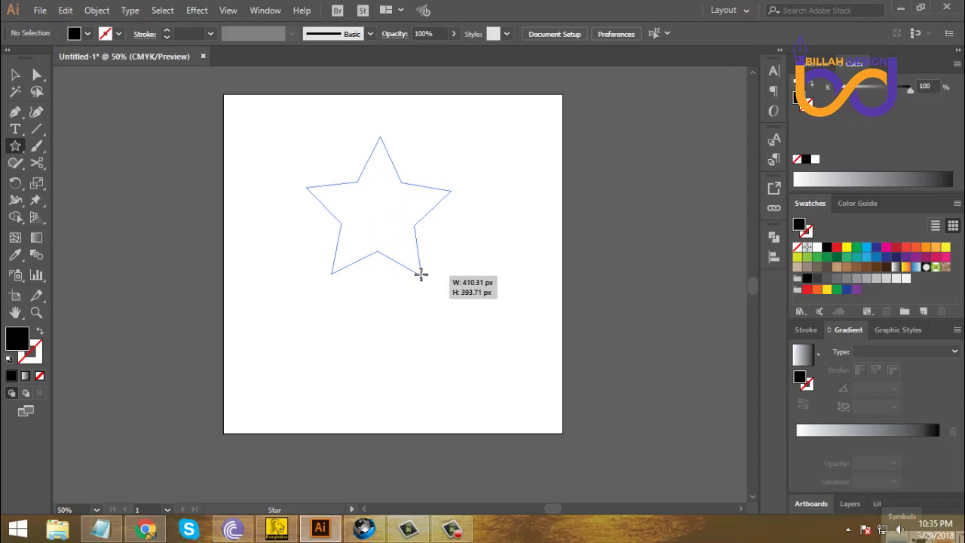
pyautogui.press('Up')
pyautogui.moveTo(421, 274); pyautogui.dragTo(433, 291)
pyautogui.press('Up')
pyautogui.press('Up')
pyautogui.press('Up')
pyautogui.press('Up')
pyautogui.press('Up')
pyautogui.press('Up')
pyautogui.press('Up')
pyautogui.press('Up')
pyautogui.press('Up')
pyautogui.press('Up')
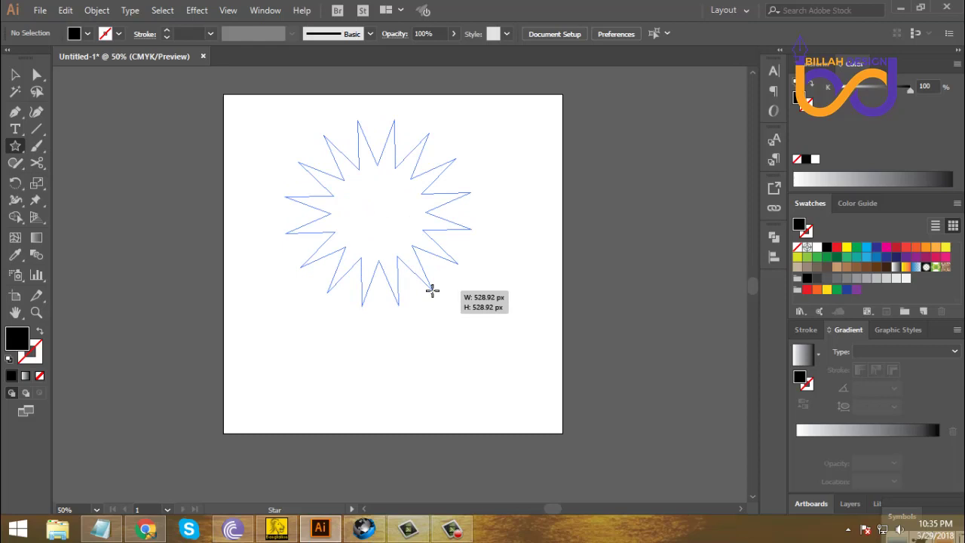
pyautogui.press('Up')
pyautogui.moveTo(432, 291); pyautogui.dragTo(433, 284)
pyautogui.press('Up')
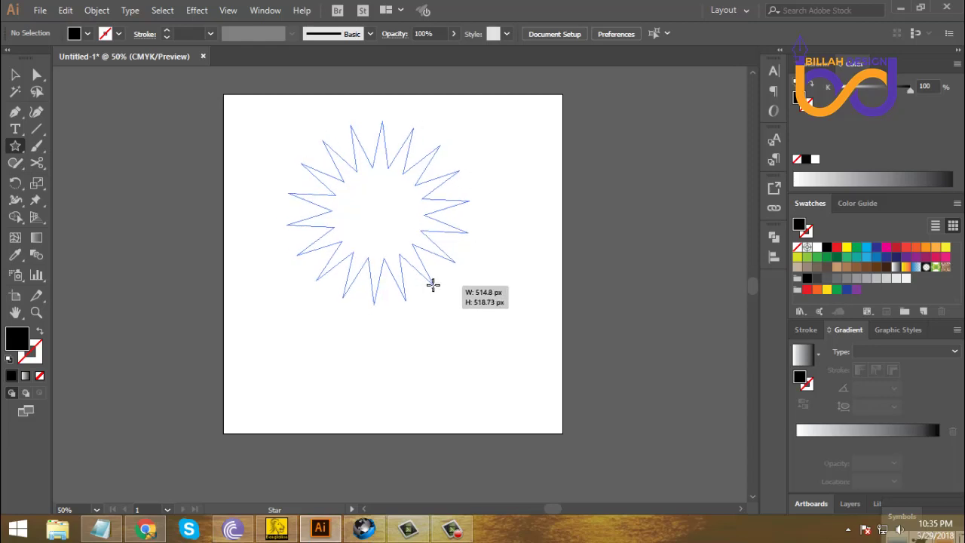
pyautogui.moveTo(433, 284); pyautogui.dragTo(433, 284)
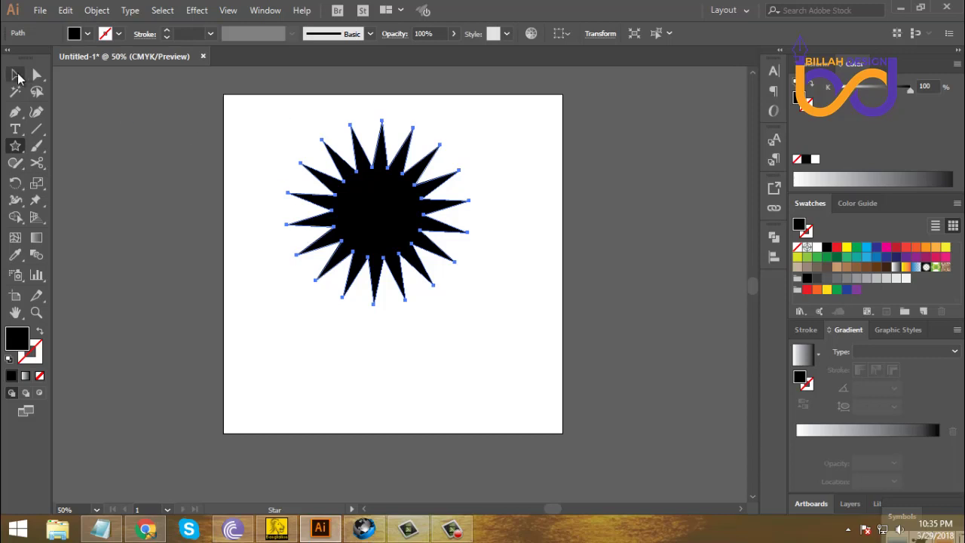
# - Draw a 320 px circle centred on the star, then select the star and circle together
pyautogui.click(17, 75)
pyautogui.click(426, 368)
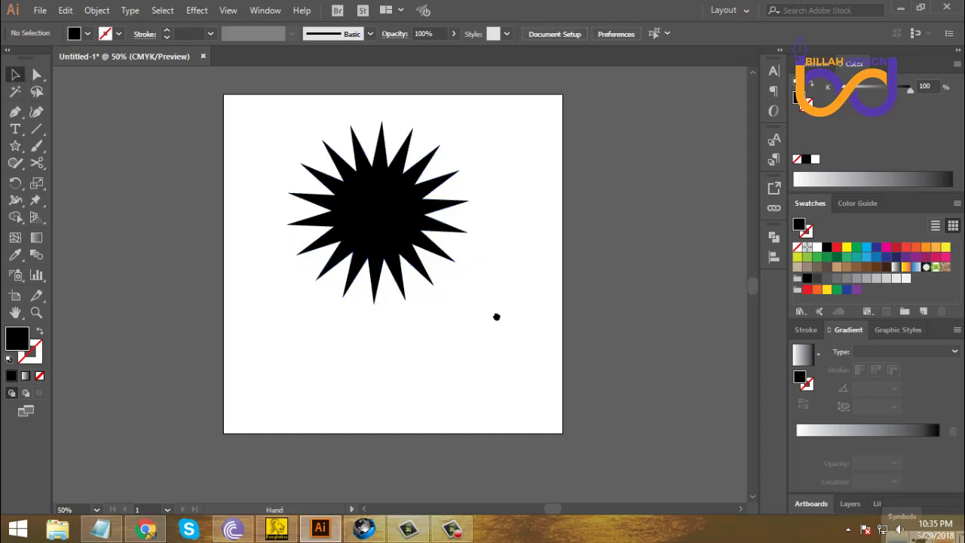
pyautogui.hotkey('ctrl', '0')
pyautogui.moveTo(404, 265); pyautogui.dragTo(403, 277)
pyautogui.click(162, 193)
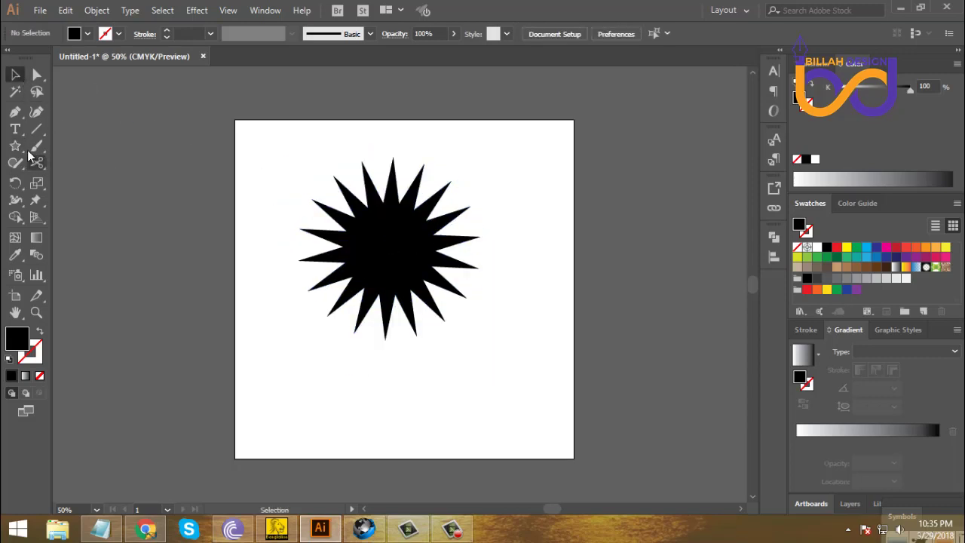
pyautogui.moveTo(15, 148); pyautogui.dragTo(60, 177)
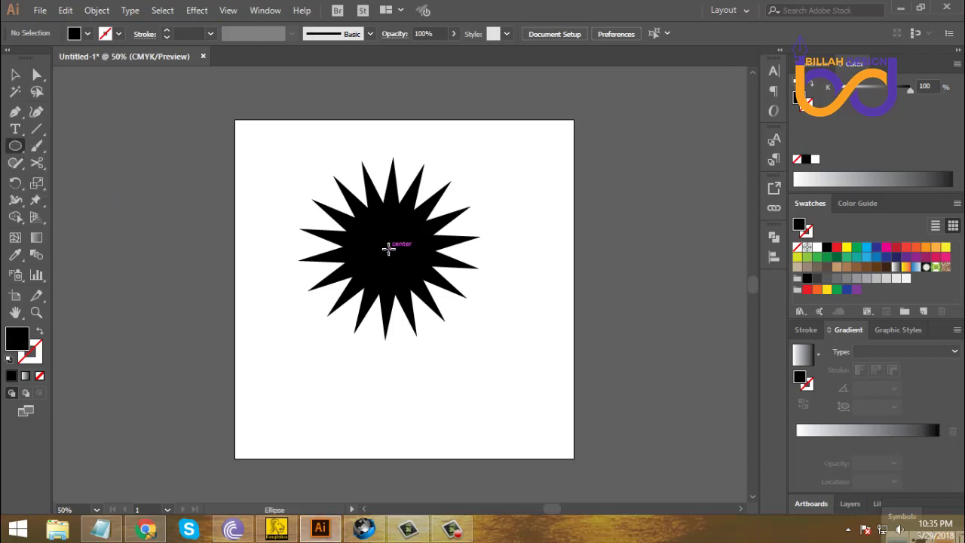
pyautogui.moveTo(389, 249); pyautogui.dragTo(447, 285)
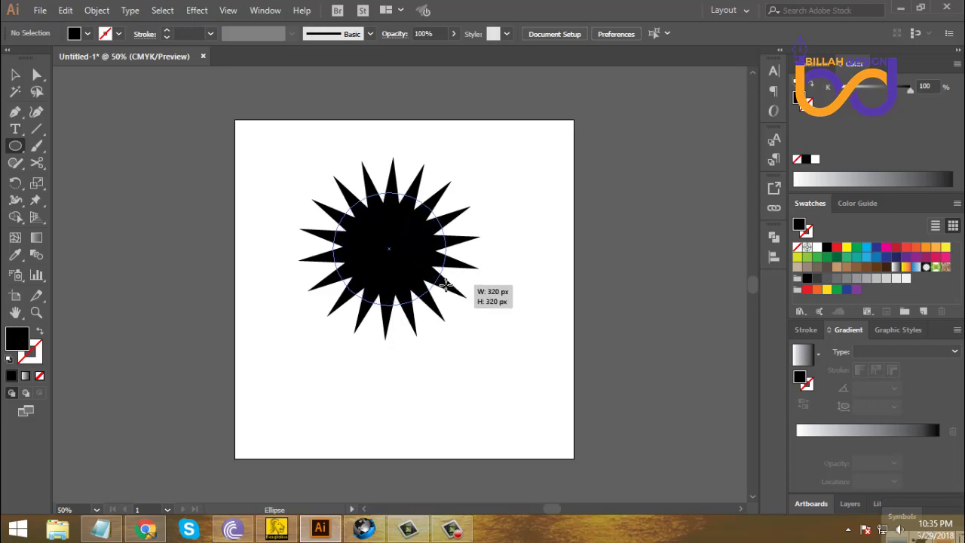
pyautogui.moveTo(446, 286); pyautogui.dragTo(446, 285)
pyautogui.press('v')
pyautogui.moveTo(274, 140); pyautogui.dragTo(634, 222)
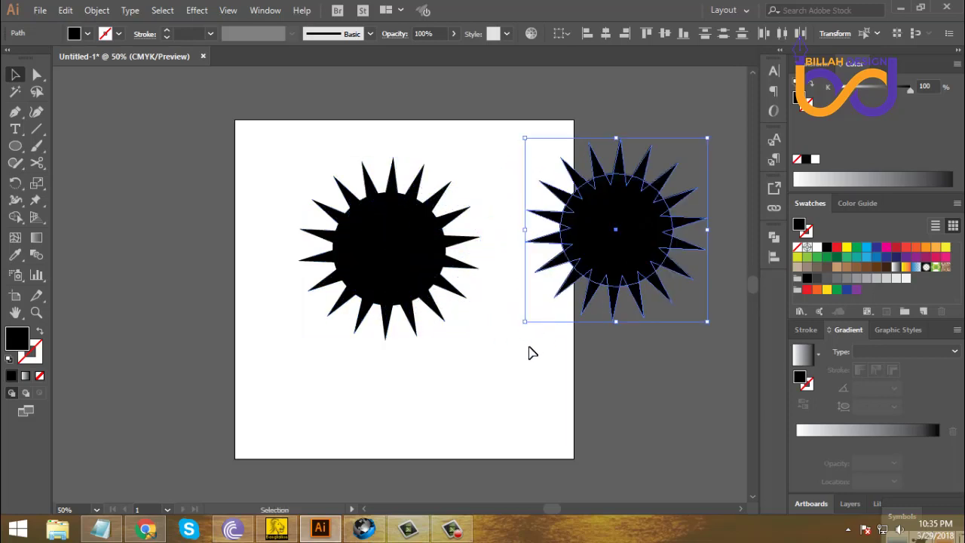
# - Divide the left star and its circle with Pathfinder and ungroup the pieces
pyautogui.click(461, 218)
pyautogui.moveTo(447, 138); pyautogui.dragTo(368, 332)
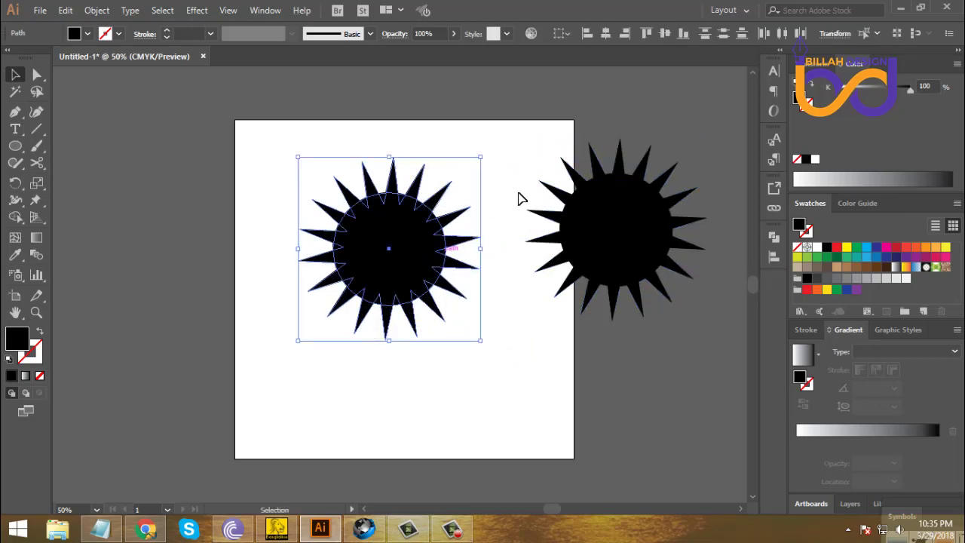
pyautogui.click(774, 238)
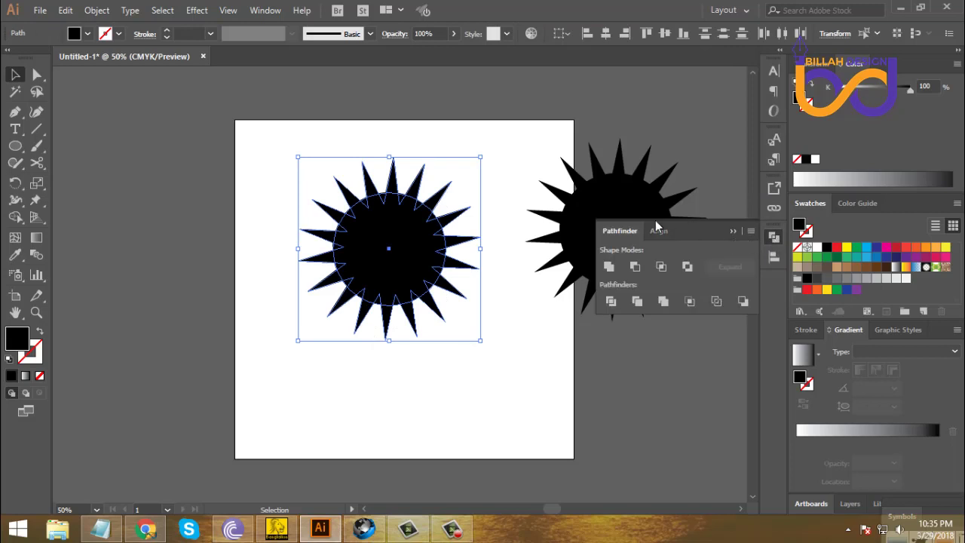
pyautogui.click(612, 302)
pyautogui.rightClick(463, 168)
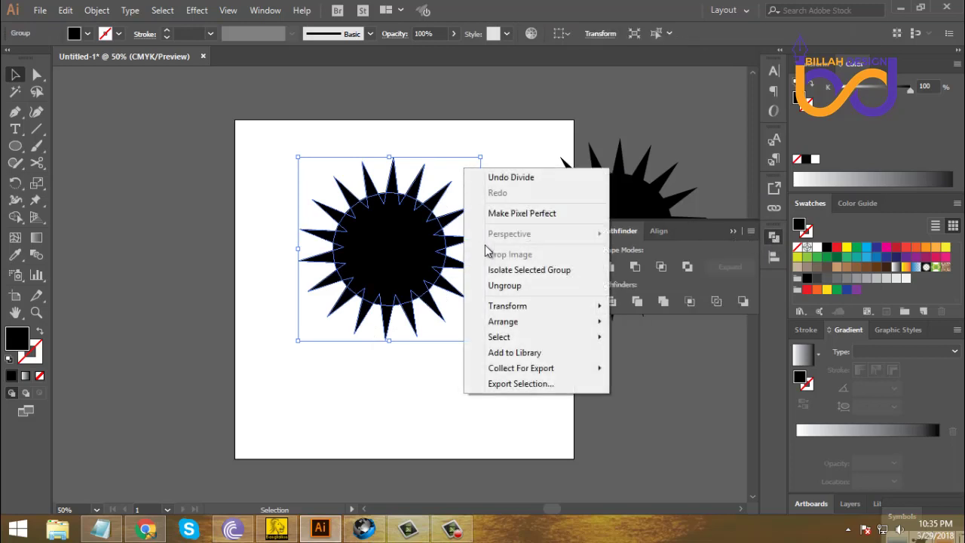
pyautogui.click(475, 283)
pyautogui.click(469, 293)
# - Pull out the inner gear, delete the leftover spiked ring, and reposition the gear
pyautogui.moveTo(409, 259); pyautogui.dragTo(267, 305)
pyautogui.click(370, 339)
pyautogui.moveTo(334, 148); pyautogui.dragTo(483, 336)
pyautogui.press('Delete')
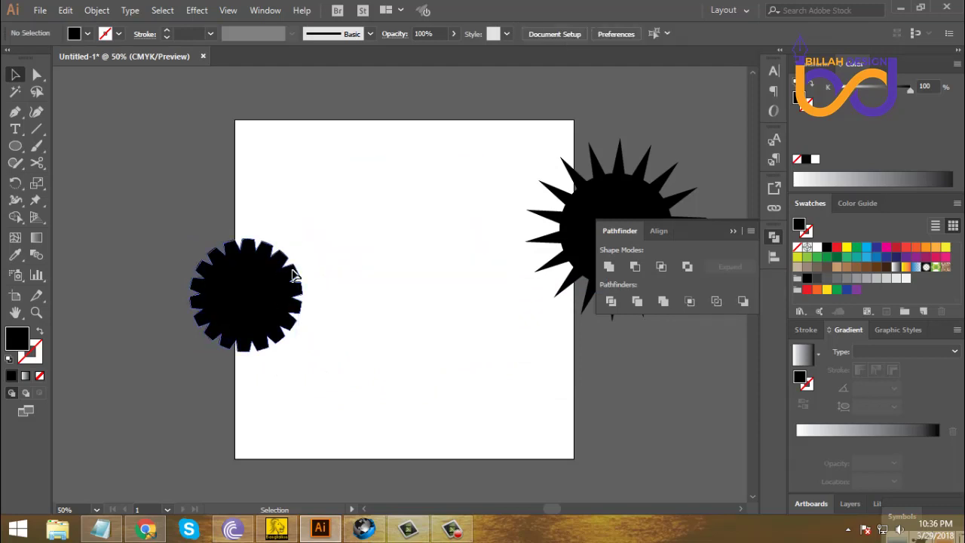
pyautogui.moveTo(270, 286); pyautogui.dragTo(462, 329)
pyautogui.click(465, 329)
pyautogui.click(399, 252)
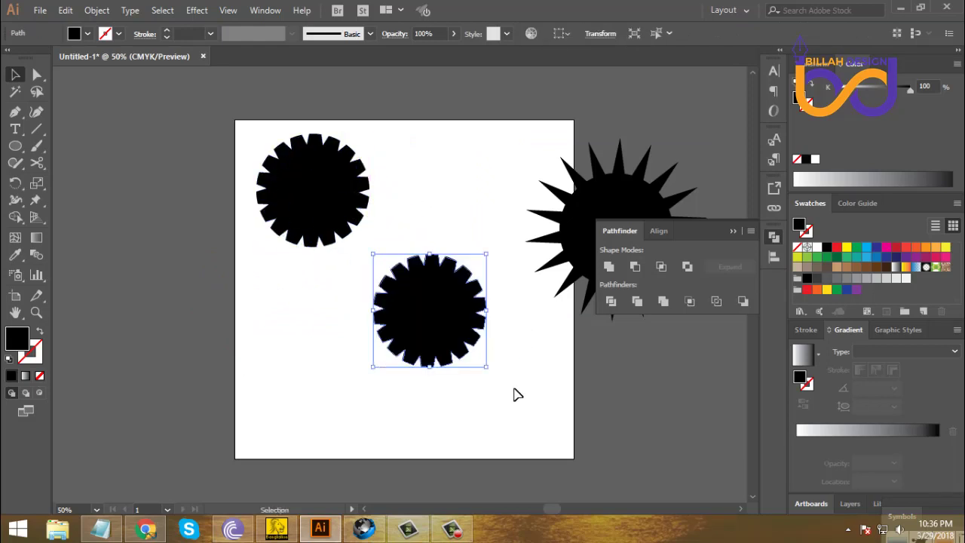
pyautogui.click(498, 386)
# - Cut a round centre hole in the lower gear with Minus Front and move it aside
pyautogui.click(15, 145)
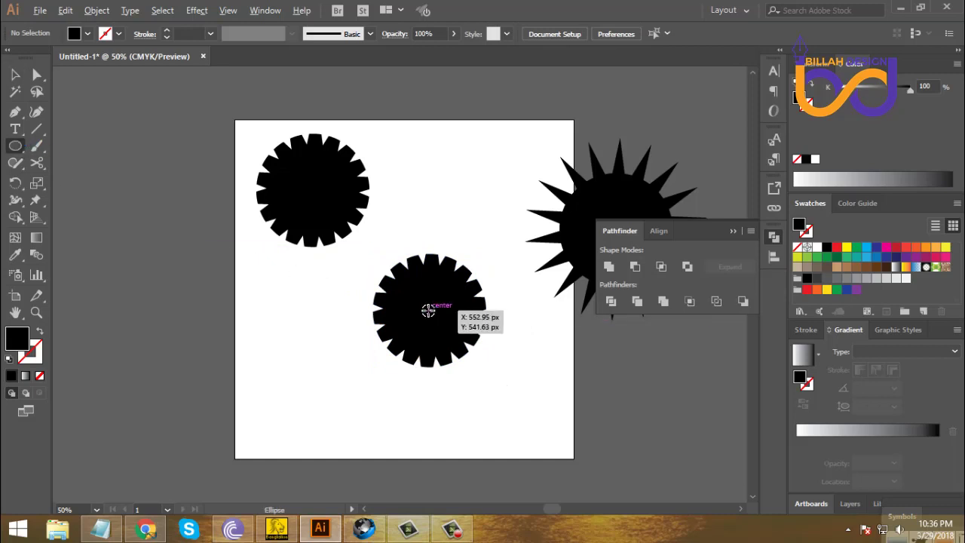
pyautogui.moveTo(428, 310); pyautogui.dragTo(466, 341)
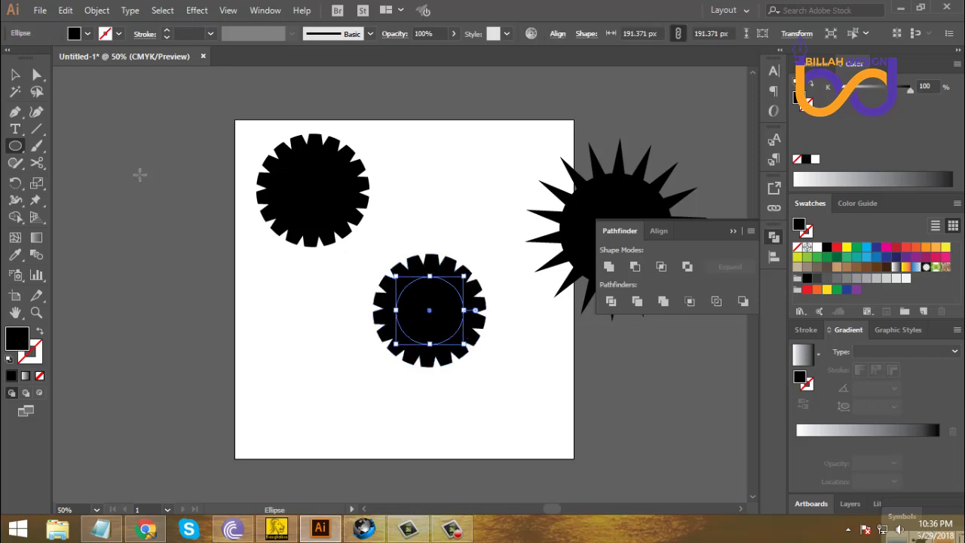
pyautogui.press('v')
pyautogui.click(468, 224)
pyautogui.moveTo(468, 224); pyautogui.dragTo(441, 323)
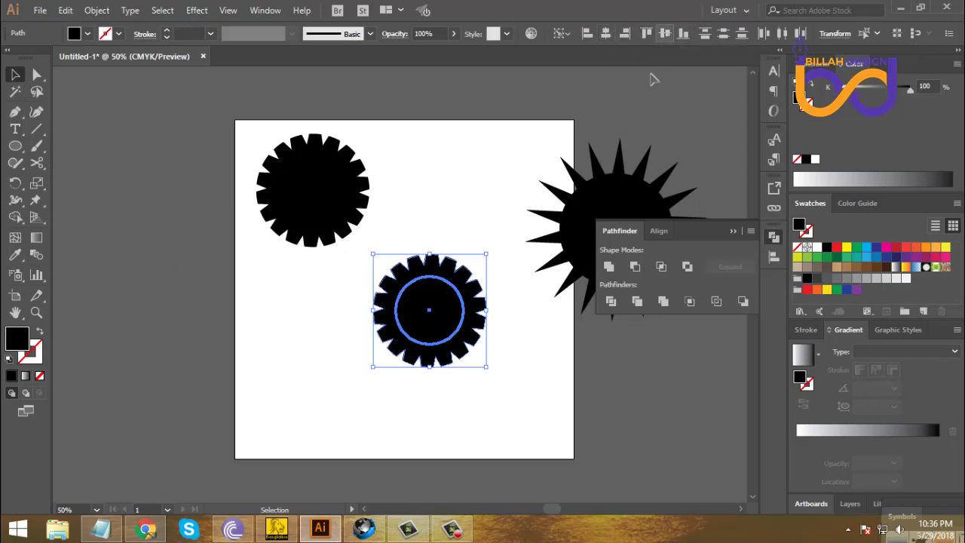
pyautogui.click(636, 269)
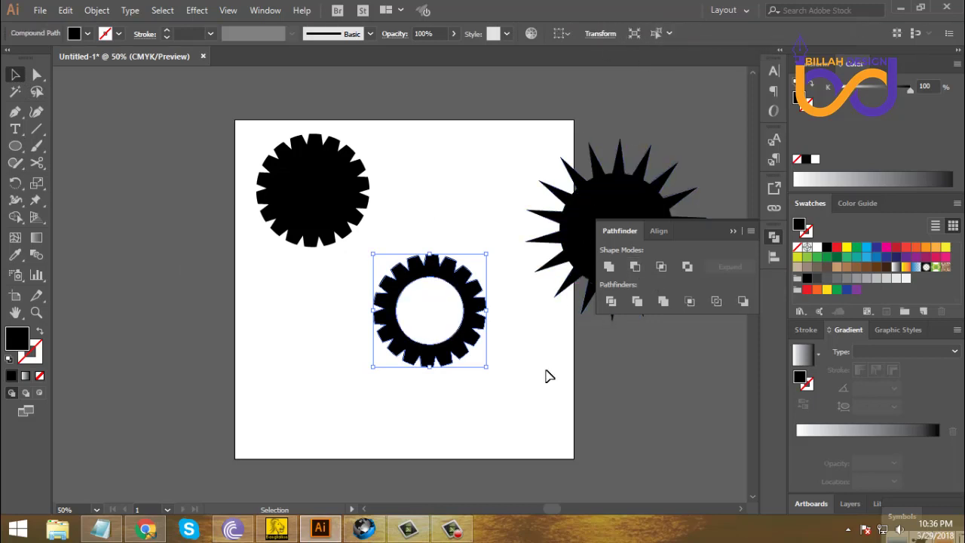
pyautogui.click(528, 361)
pyautogui.moveTo(472, 308); pyautogui.dragTo(490, 165)
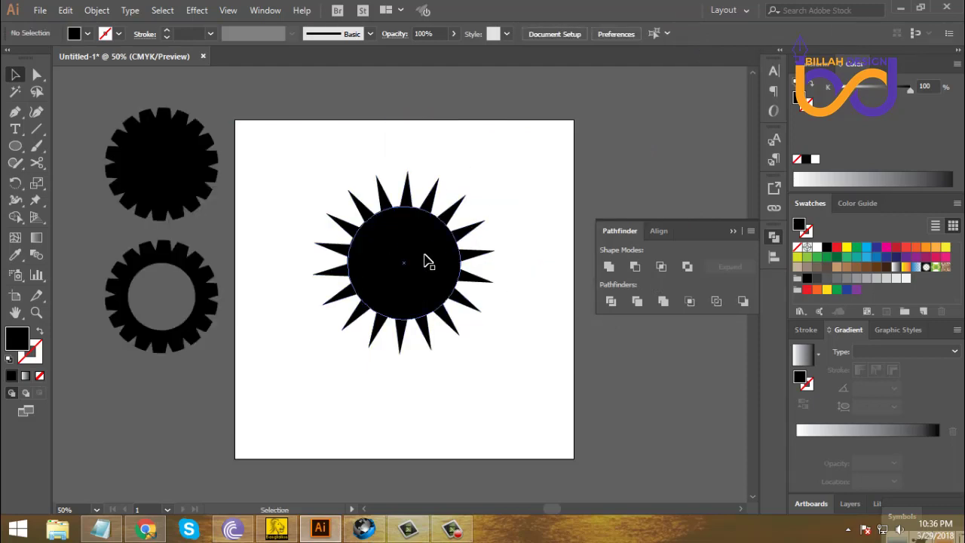
# - Enlarge the circle and unite it with the centred star into one shape
pyautogui.moveTo(491, 181); pyautogui.dragTo(364, 349)
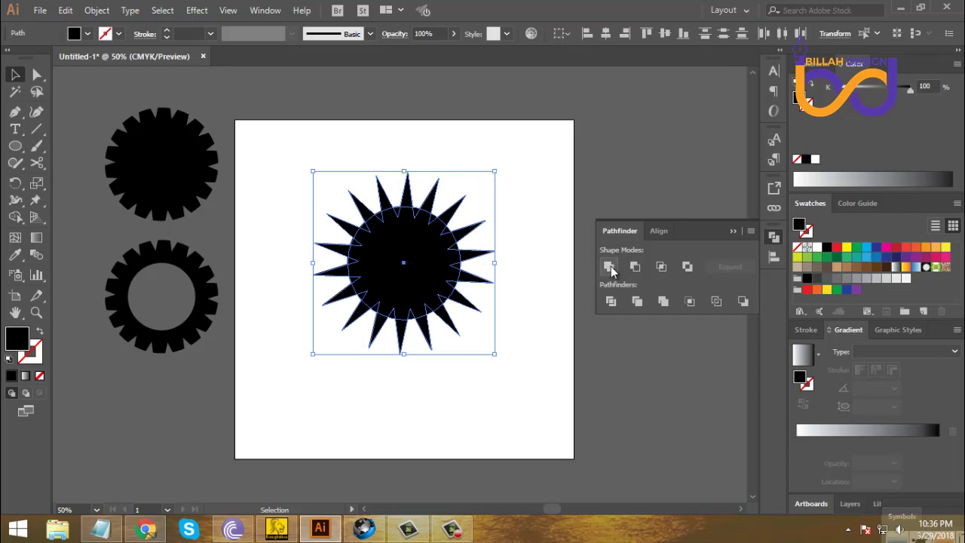
pyautogui.click(565, 338)
pyautogui.click(451, 273)
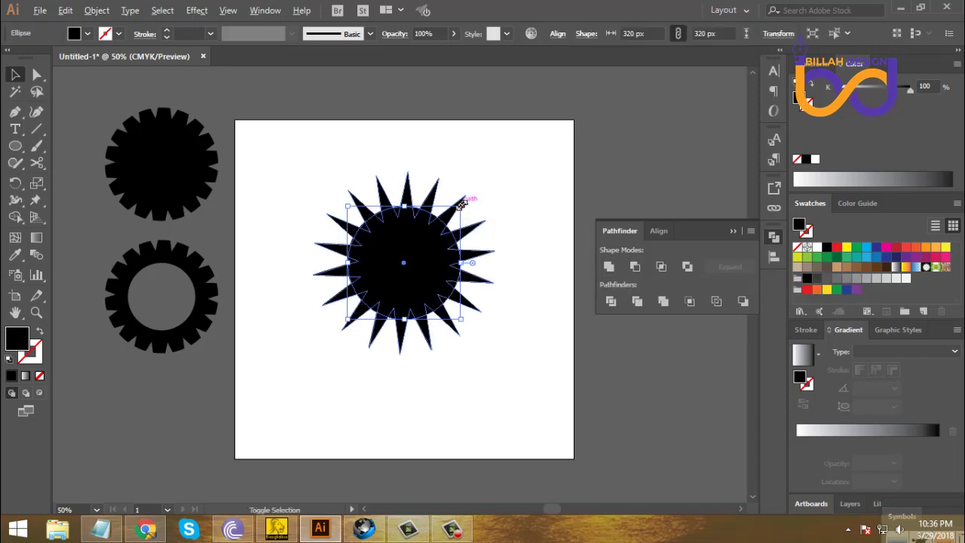
pyautogui.moveTo(461, 203)
pyautogui.mouseDown()
pyautogui.moveTo(476, 224)
pyautogui.moveTo(463, 204)
pyautogui.mouseUp()
pyautogui.click(540, 352)
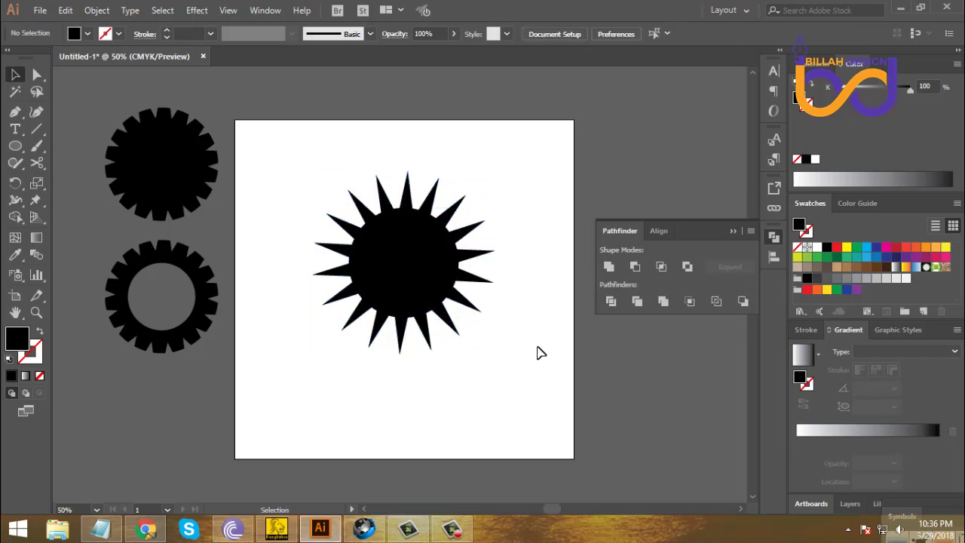
pyautogui.click(416, 269)
pyautogui.click(512, 193)
pyautogui.moveTo(517, 166); pyautogui.dragTo(357, 365)
pyautogui.click(609, 266)
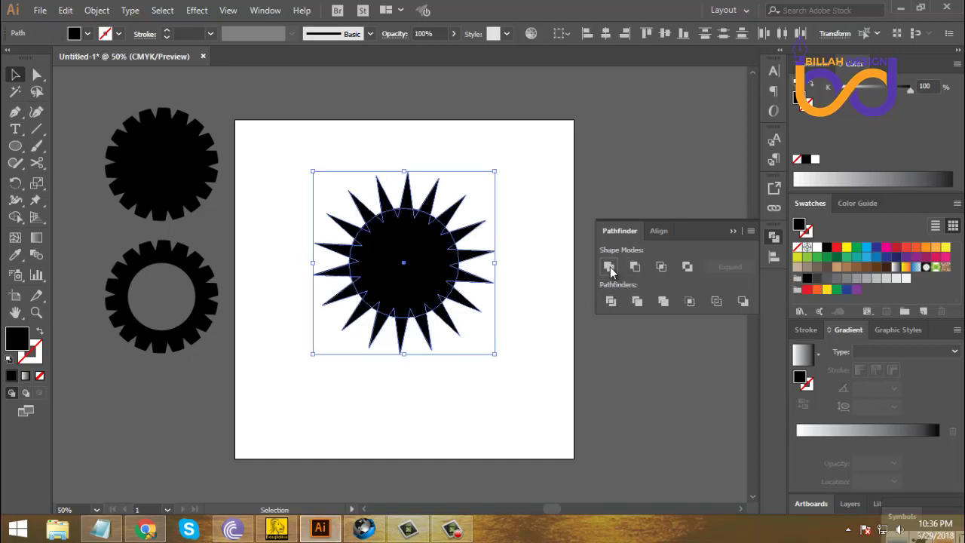
pyautogui.click(521, 353)
pyautogui.click(408, 262)
# - Draw a circle from the merged star's centre, Divide both, and ungroup the pieces
pyautogui.press('l')
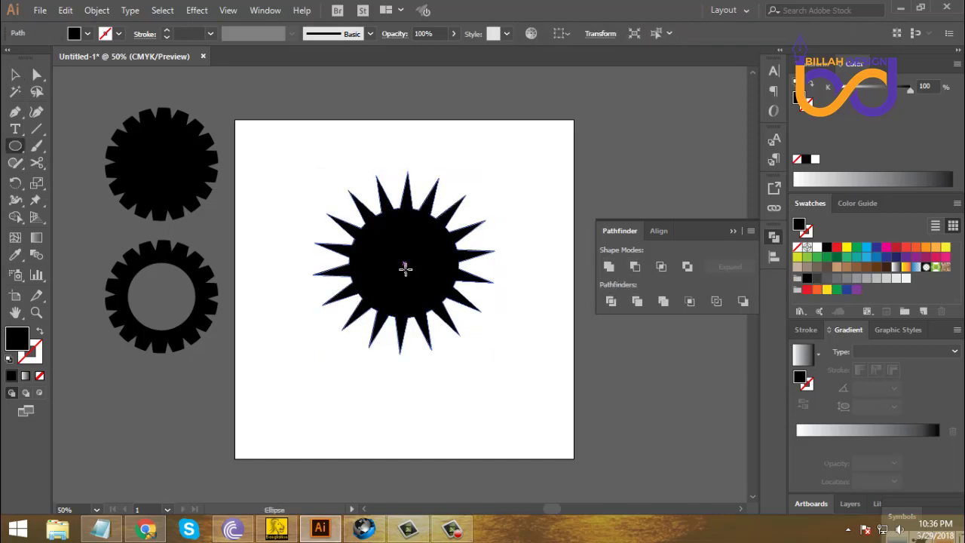
pyautogui.moveTo(404, 261); pyautogui.dragTo(467, 304)
pyautogui.click(15, 73)
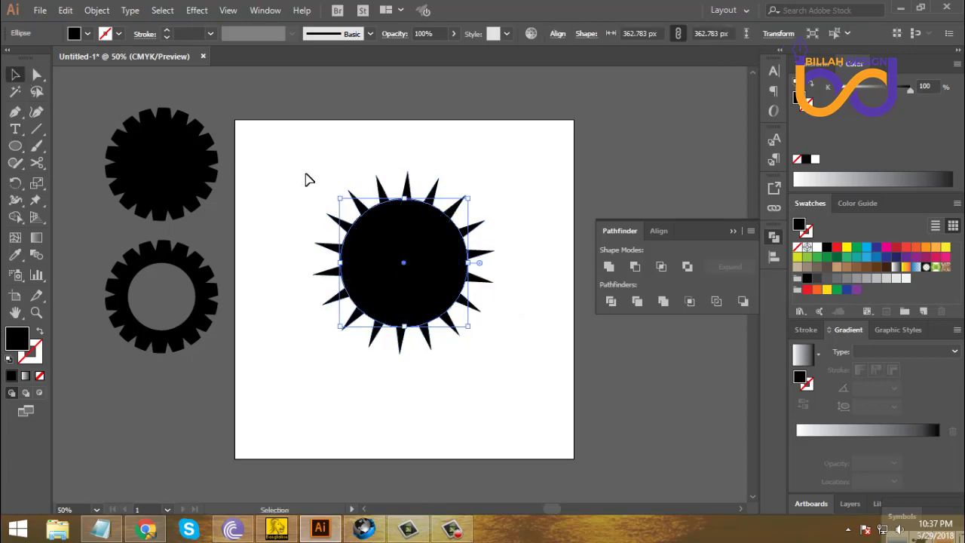
pyautogui.moveTo(306, 140); pyautogui.dragTo(429, 250)
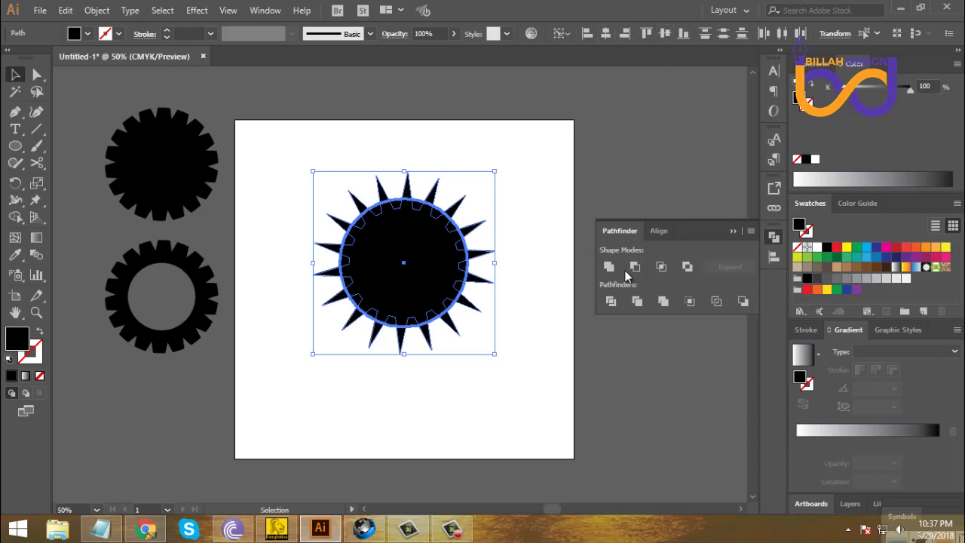
pyautogui.click(611, 301)
pyautogui.rightClick(531, 193)
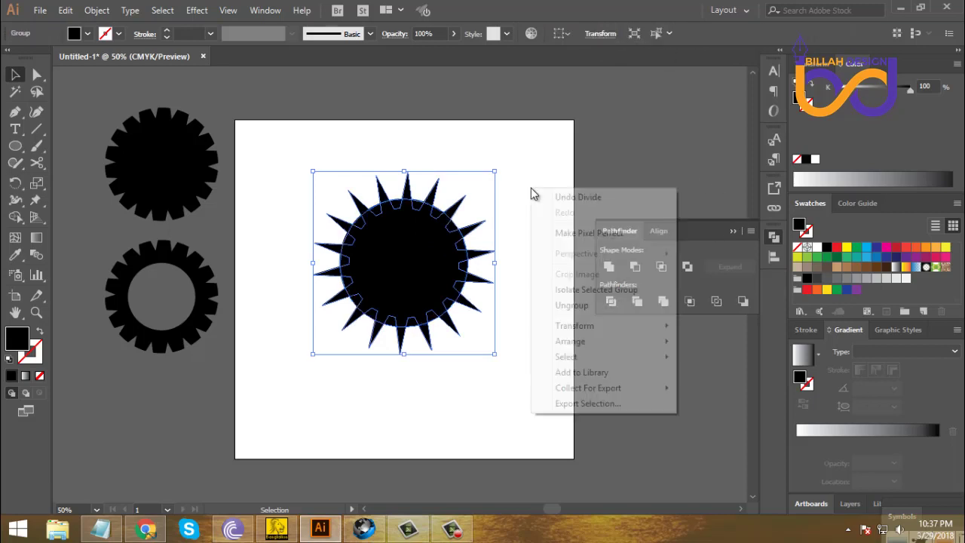
pyautogui.click(570, 306)
# - Delete the spiked ring and move the solid gear onto the artboard's upper middle
pyautogui.click(564, 344)
pyautogui.moveTo(438, 269); pyautogui.dragTo(608, 139)
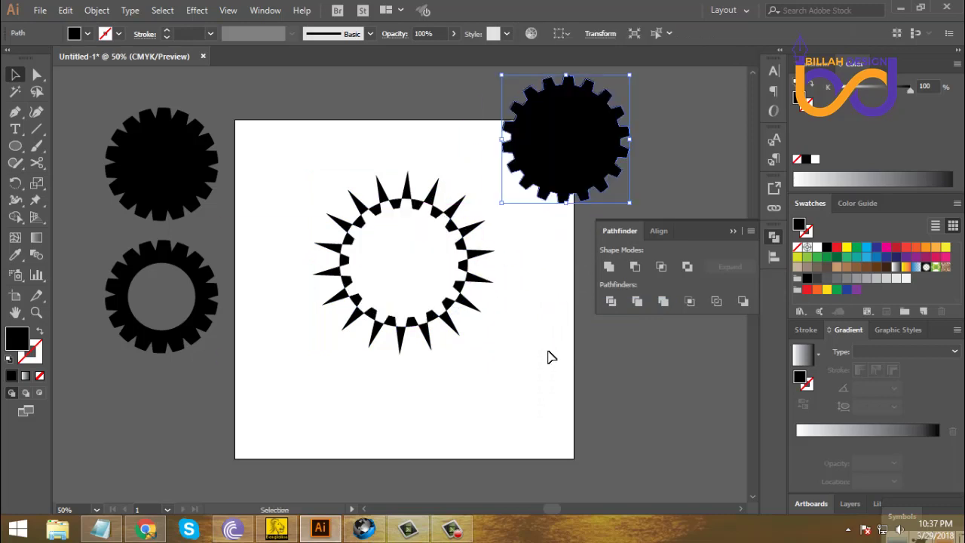
pyautogui.moveTo(298, 369); pyautogui.dragTo(498, 171)
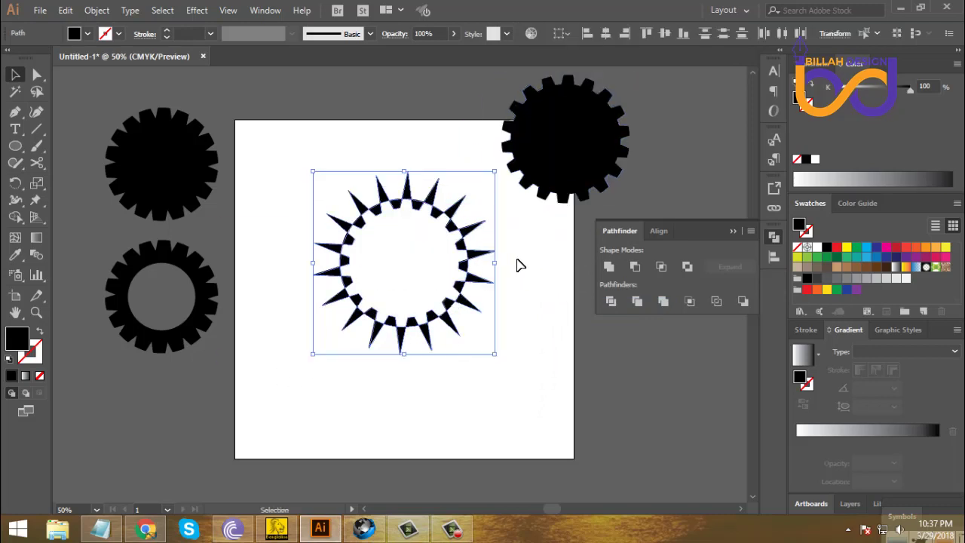
pyautogui.press('Delete')
pyautogui.moveTo(578, 188); pyautogui.dragTo(385, 294)
pyautogui.click(463, 355)
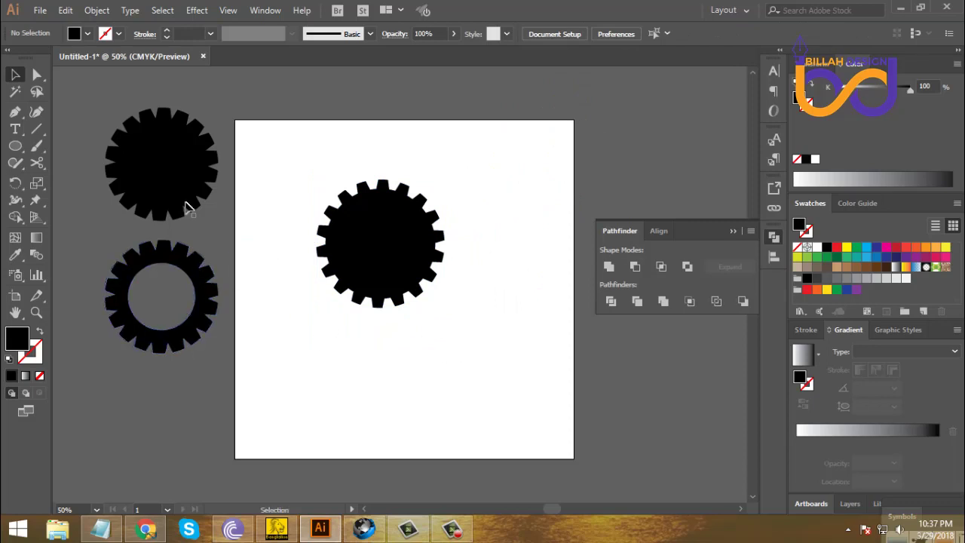
# - Punch a 246 px circular hole through the gear's centre using Minus Front
pyautogui.moveTo(395, 252); pyautogui.dragTo(418, 254)
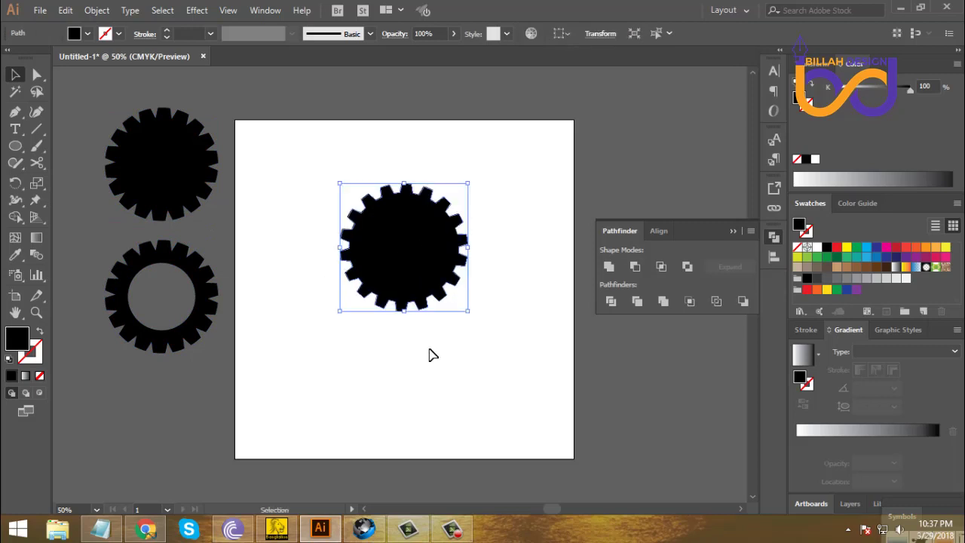
pyautogui.click(431, 354)
pyautogui.moveTo(15, 145); pyautogui.dragTo(53, 181)
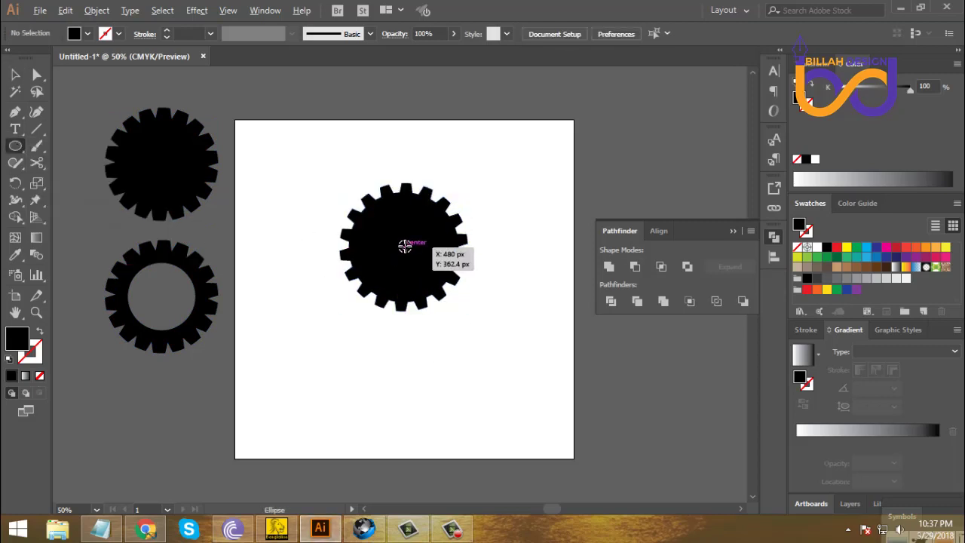
pyautogui.moveTo(403, 249); pyautogui.dragTo(446, 276)
pyautogui.moveTo(447, 278); pyautogui.dragTo(447, 277)
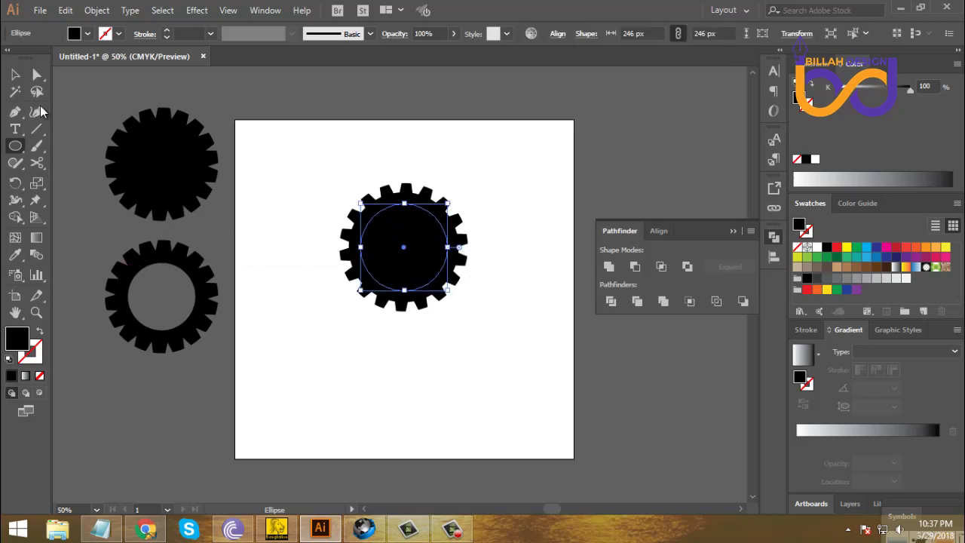
pyautogui.press('v')
pyautogui.moveTo(307, 129); pyautogui.dragTo(453, 347)
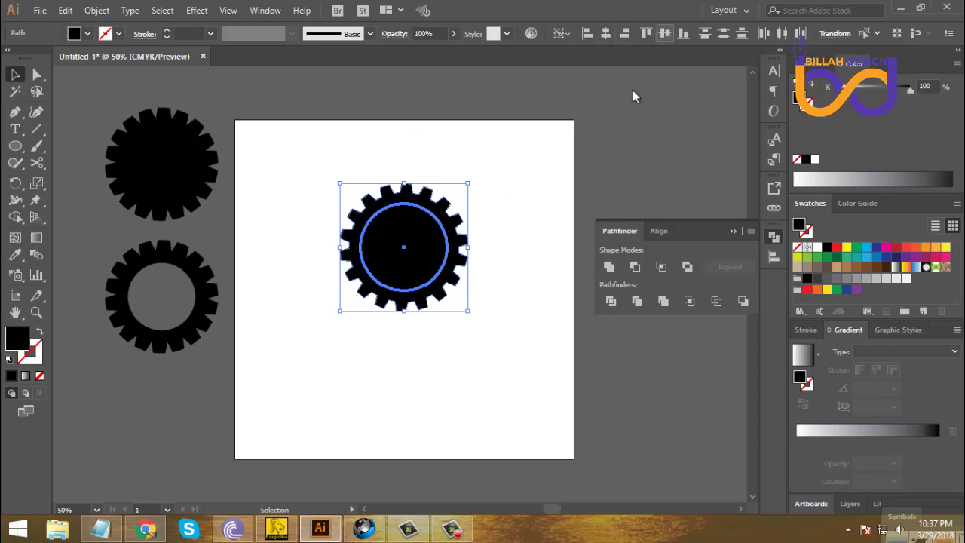
pyautogui.moveTo(508, 166); pyautogui.dragTo(447, 257)
pyautogui.click(637, 267)
pyautogui.click(476, 340)
# - Move the hollow gear beyond the artboard's top-right corner and draw a 288 px circle
pyautogui.click(477, 342)
pyautogui.click(510, 344)
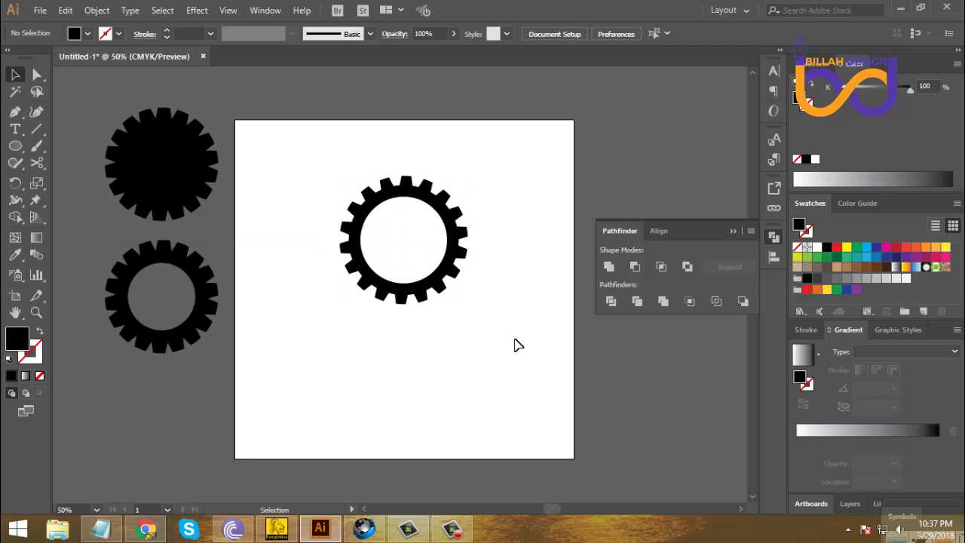
pyautogui.moveTo(461, 282); pyautogui.dragTo(685, 179)
pyautogui.click(538, 239)
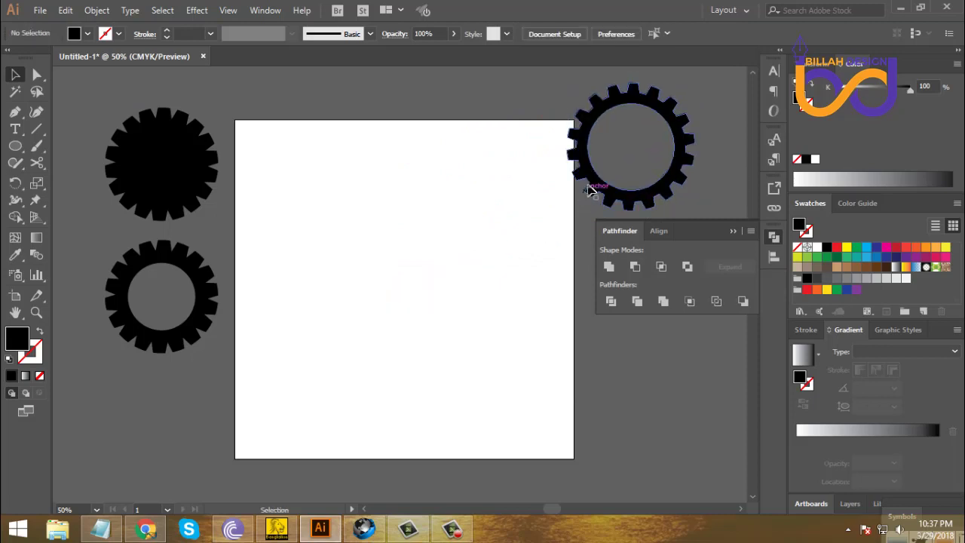
pyautogui.moveTo(591, 190); pyautogui.dragTo(601, 190)
pyautogui.click(358, 221)
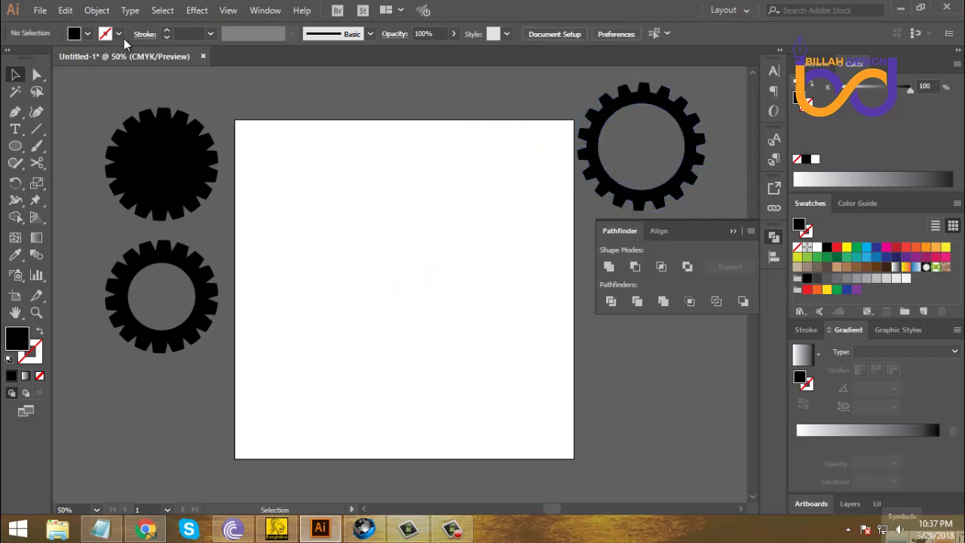
pyautogui.click(15, 146)
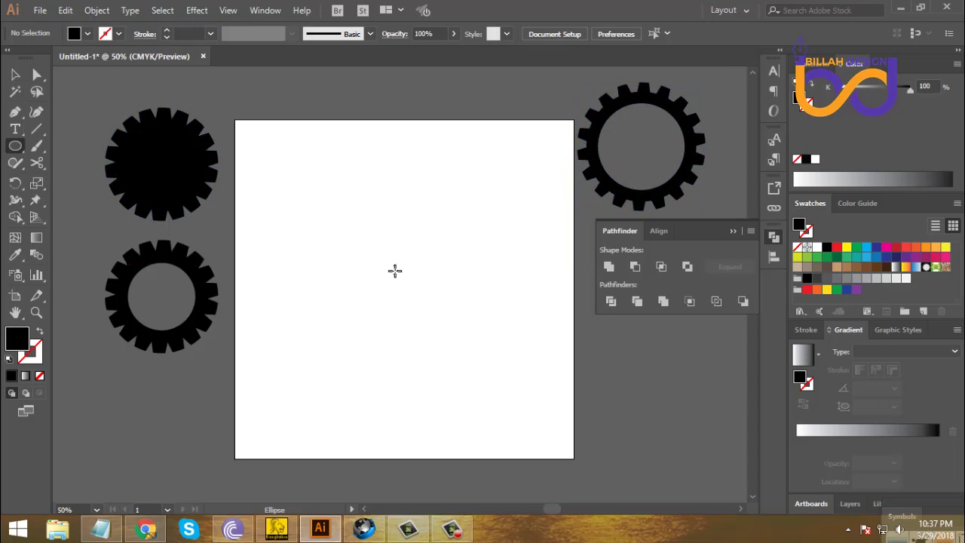
pyautogui.moveTo(379, 257); pyautogui.dragTo(421, 308)
# - Turn the 288 px circle into an unfilled ring with a 35 pt black stroke, centred
pyautogui.click(42, 335)
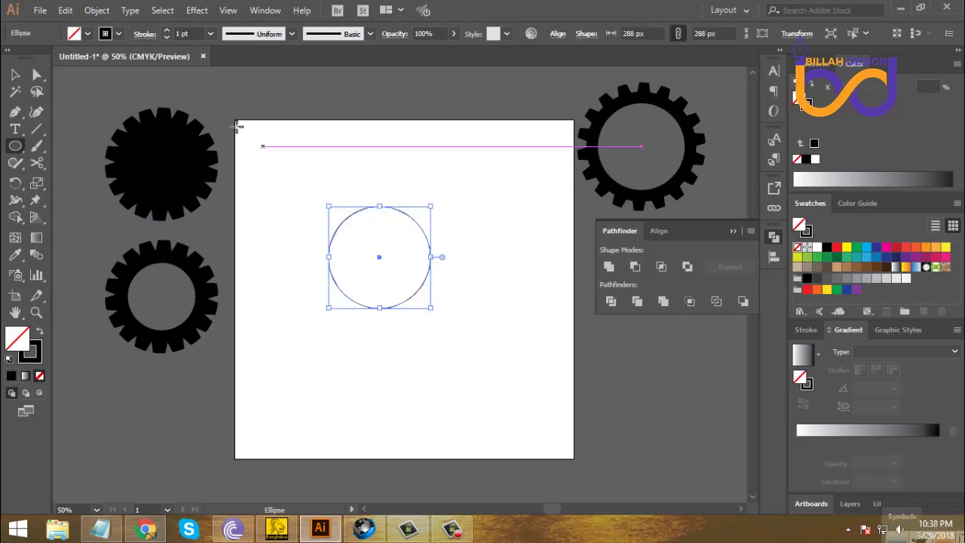
pyautogui.press('v')
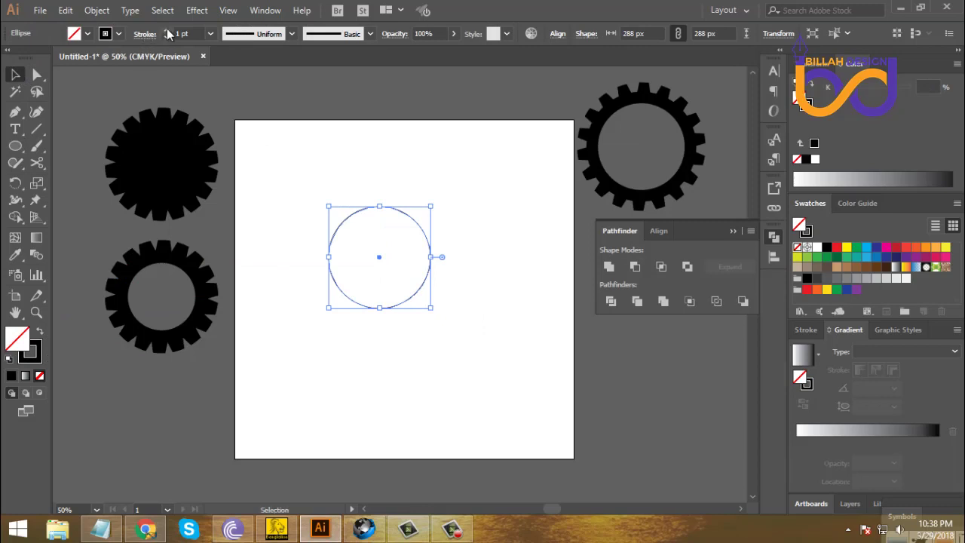
pyautogui.moveTo(168, 33); pyautogui.dragTo(167, 32)
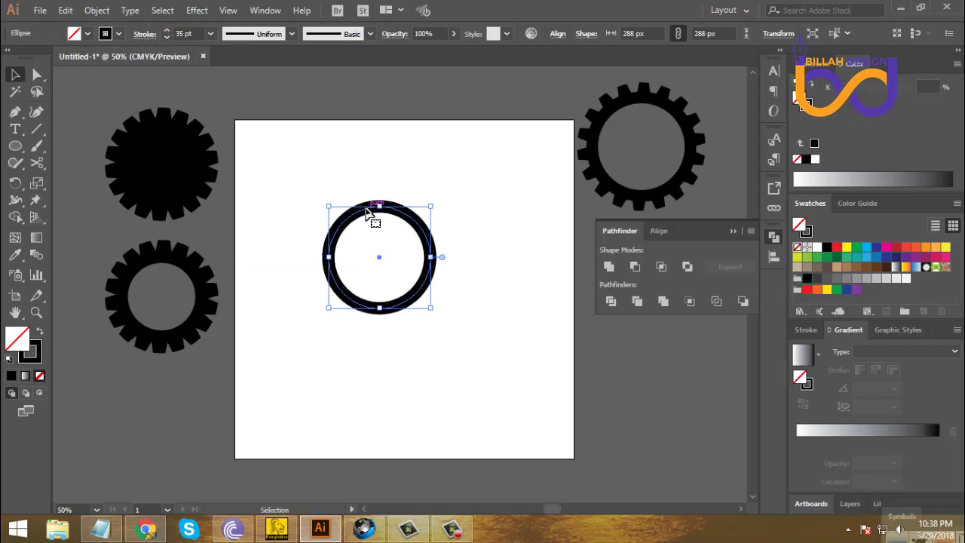
pyautogui.moveTo(372, 215); pyautogui.dragTo(397, 221)
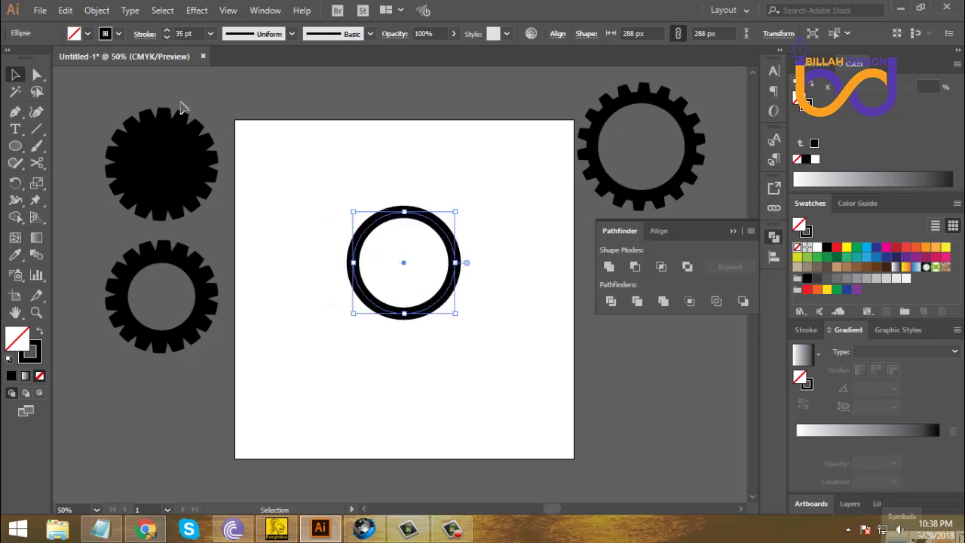
pyautogui.click(144, 35)
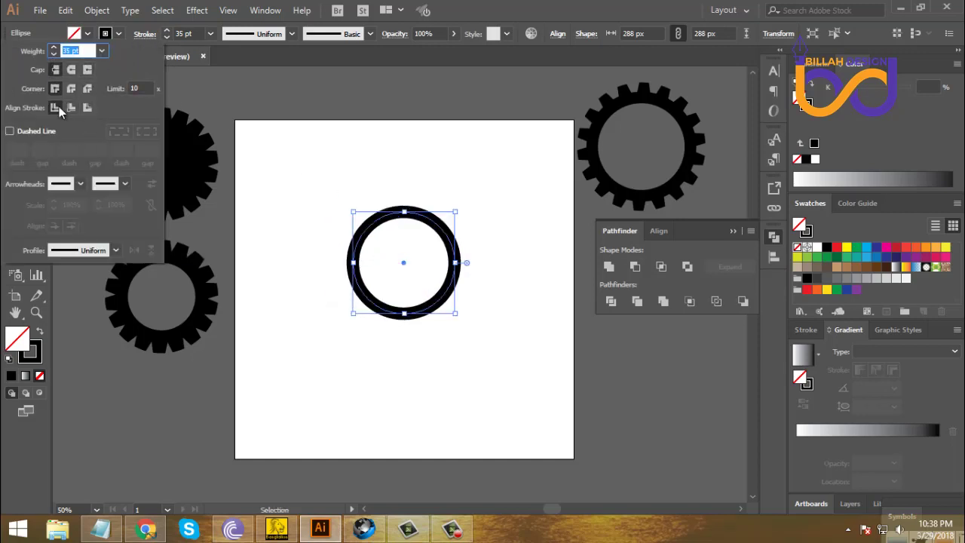
# - Make the ring's 35 pt stroke dashed, raising the dash value to form even blocks
pyautogui.click(10, 132)
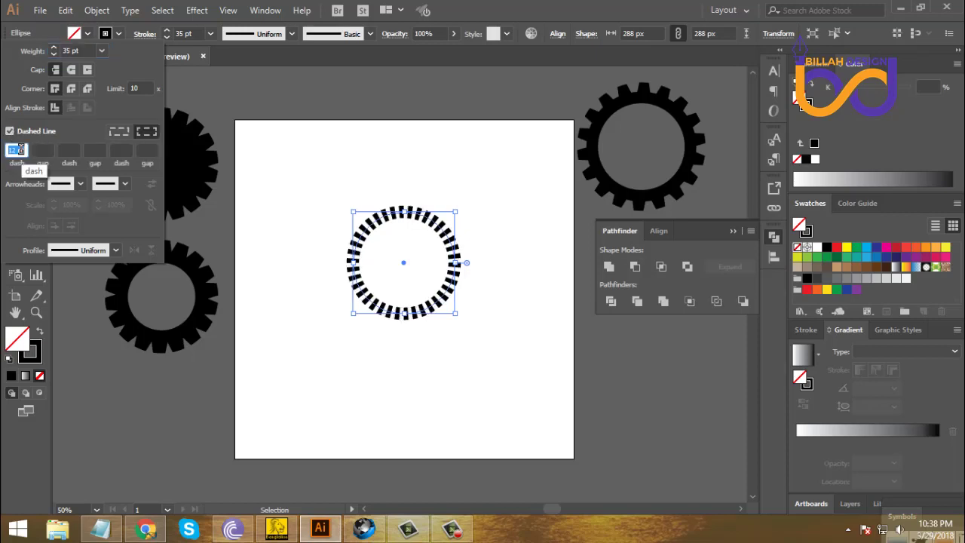
pyautogui.click(20, 149)
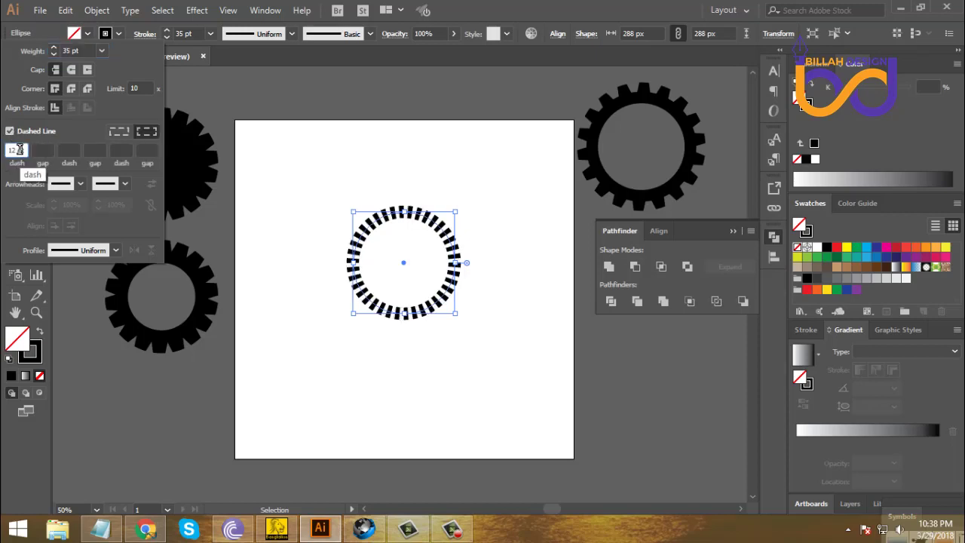
pyautogui.press('Up')
pyautogui.press('Up')
pyautogui.press('Up')
pyautogui.press('Up')
pyautogui.press('Up')
pyautogui.press('Up')
pyautogui.press('Up')
pyautogui.press('Up')
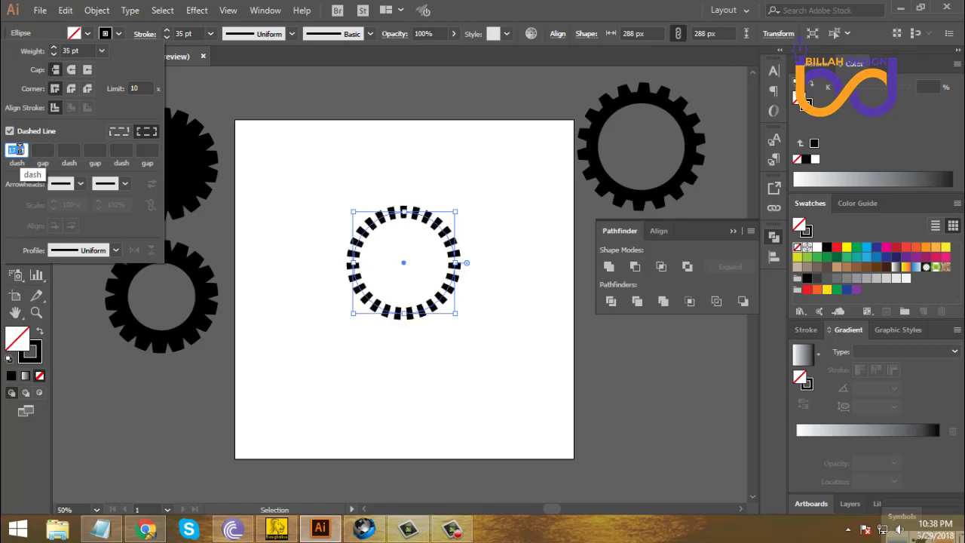
pyautogui.press('Up')
pyautogui.press('Up')
pyautogui.press('Up')
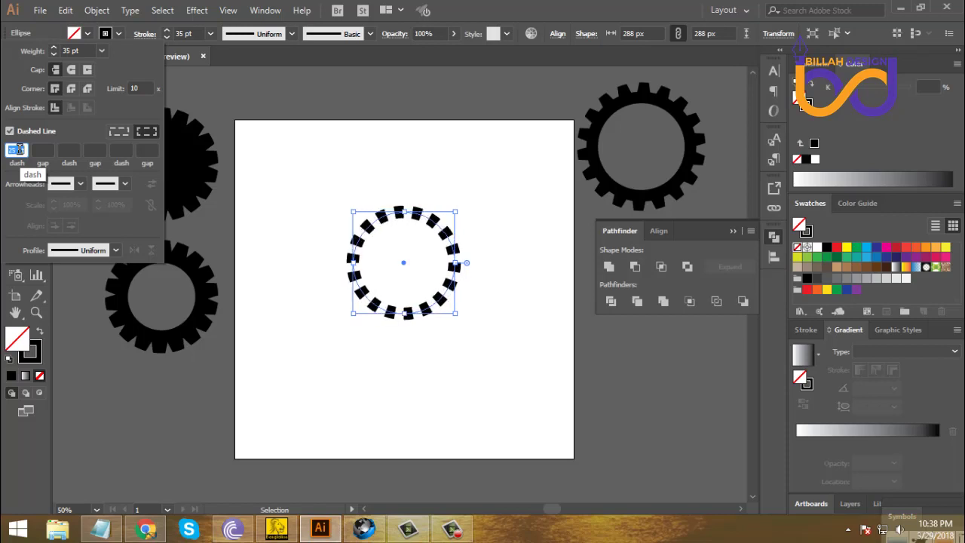
pyautogui.press('Up')
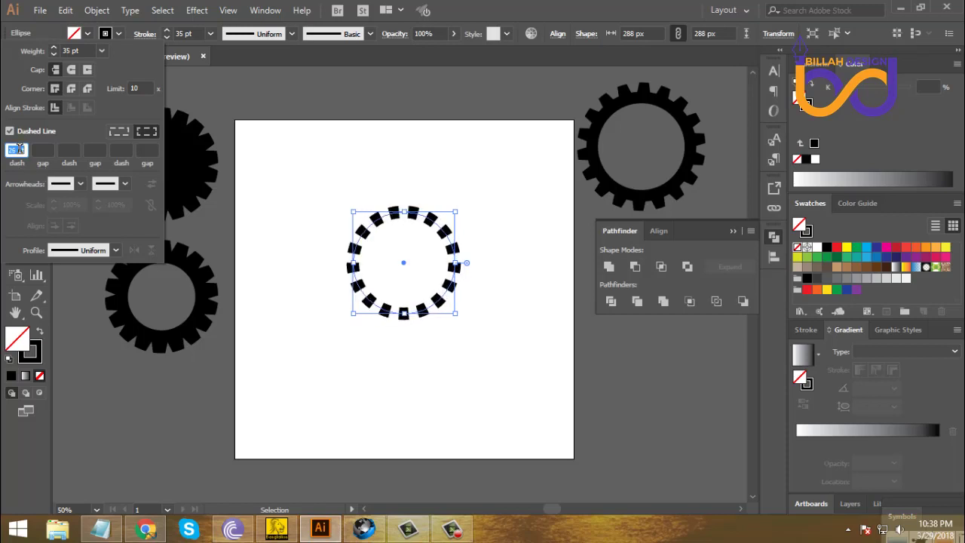
pyautogui.click(379, 328)
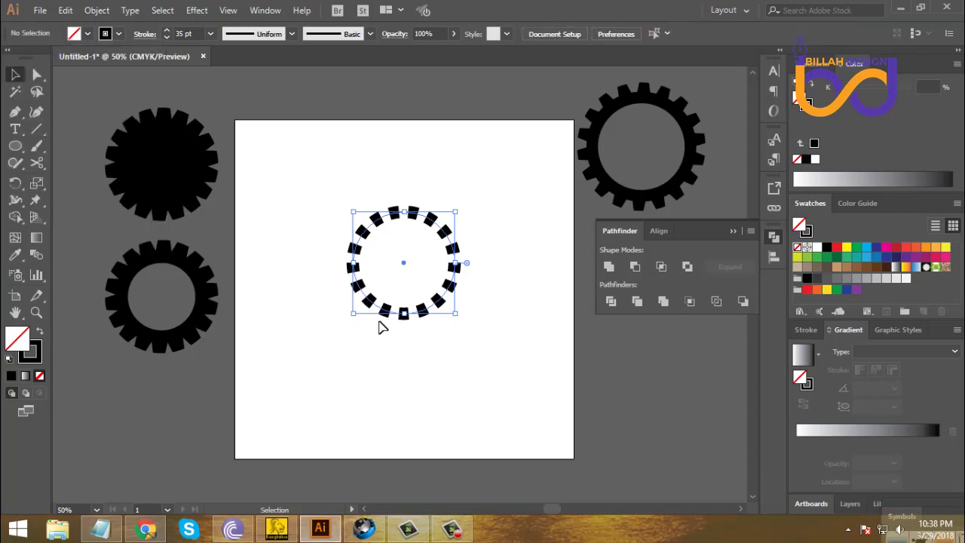
# - Select the 42 pt dashed ring and apply Object > Expand Appearance
pyautogui.moveTo(371, 382); pyautogui.dragTo(466, 277)
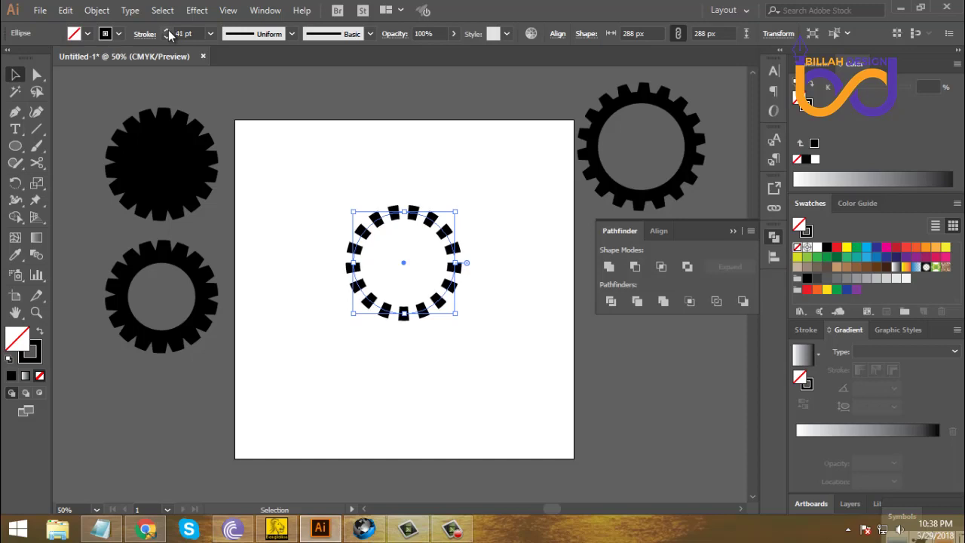
pyautogui.click(330, 359)
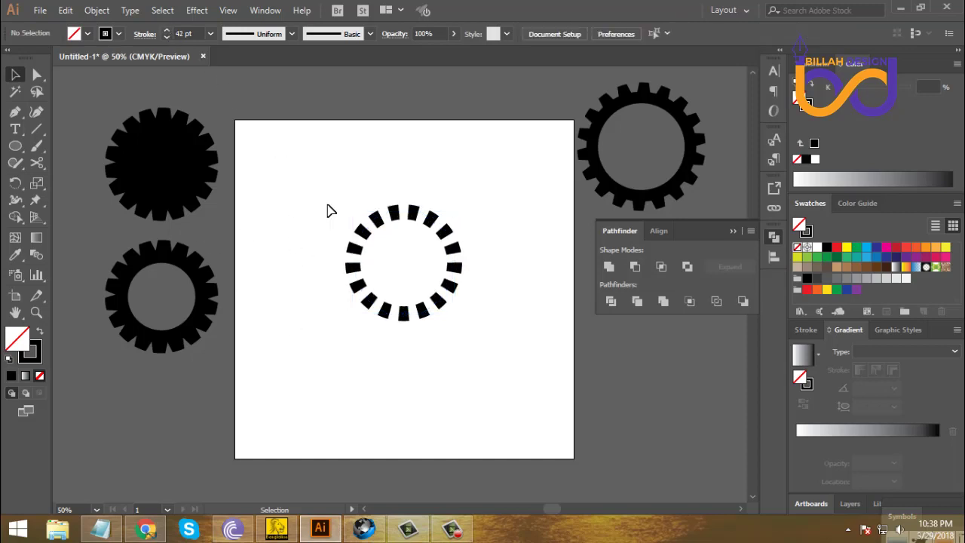
pyautogui.moveTo(327, 198); pyautogui.dragTo(469, 317)
pyautogui.click(298, 189)
pyautogui.click(375, 226)
pyautogui.click(96, 10)
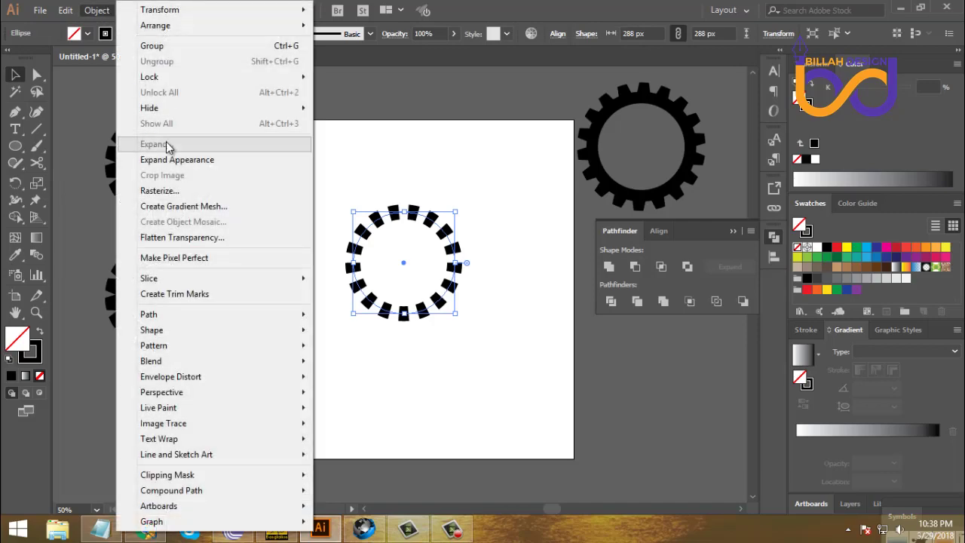
pyautogui.click(180, 161)
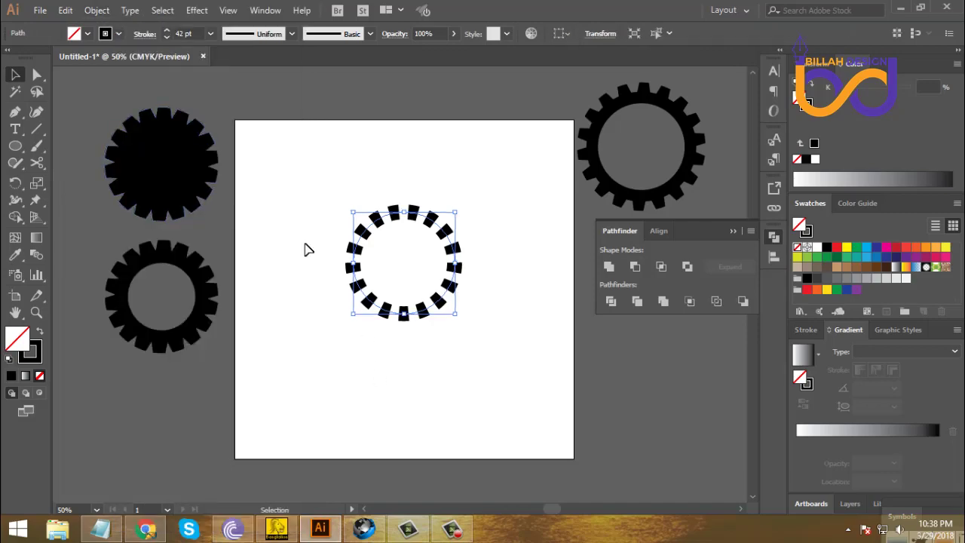
# - Expand the ring's fill and stroke into separate solid black blocks
pyautogui.click(103, 14)
pyautogui.click(150, 144)
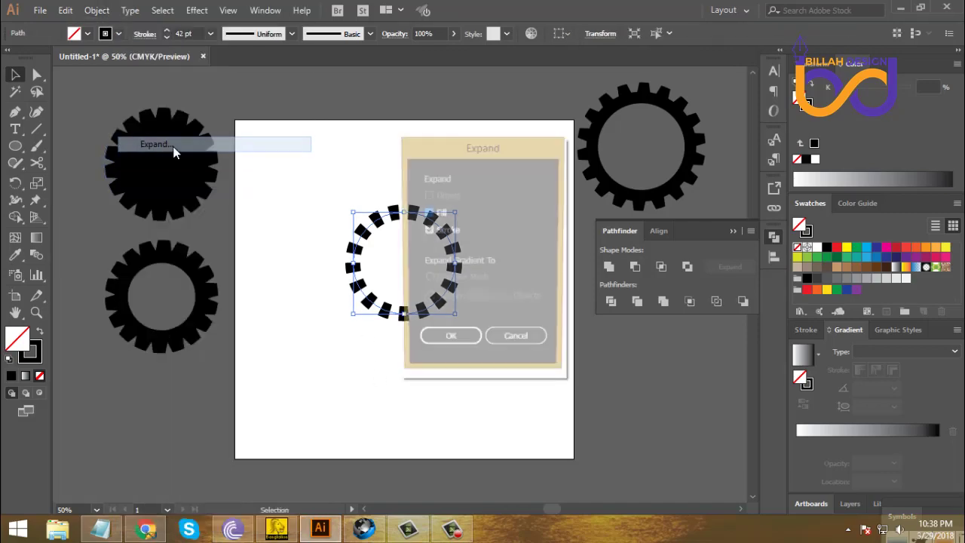
pyautogui.click(444, 343)
pyautogui.click(359, 274)
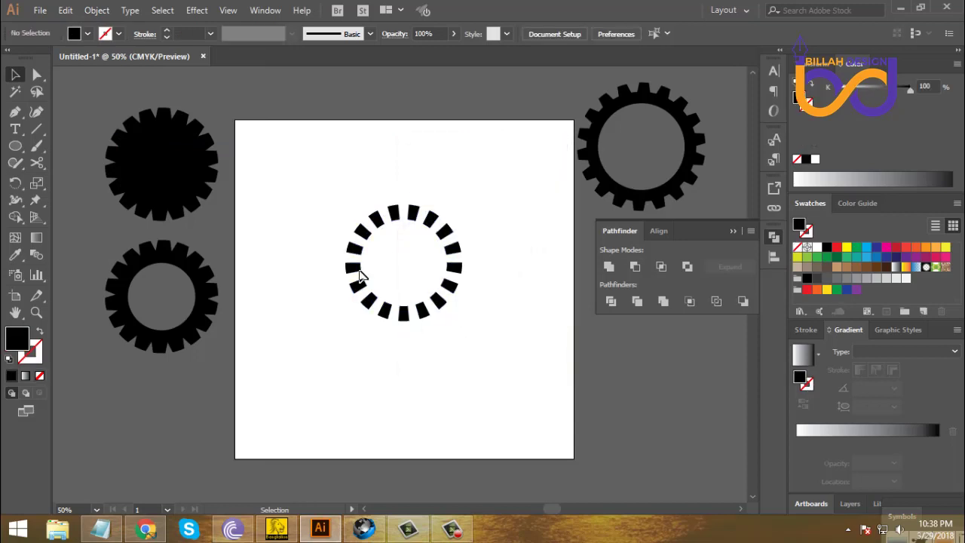
pyautogui.click(15, 146)
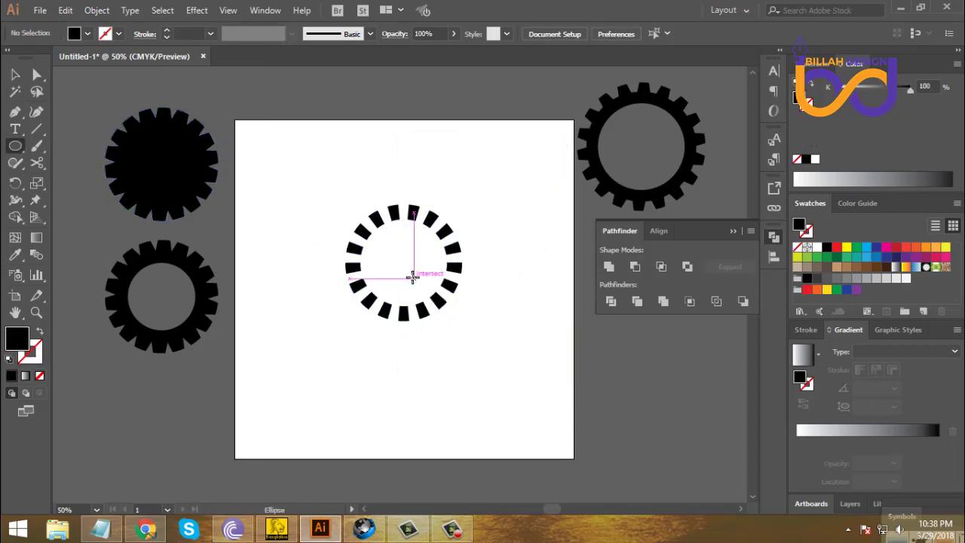
# - Draw a circle in the block ring's centre, Unite them into a gear, and move it up-left
pyautogui.moveTo(405, 262); pyautogui.dragTo(457, 300)
pyautogui.press('v')
pyautogui.click(370, 357)
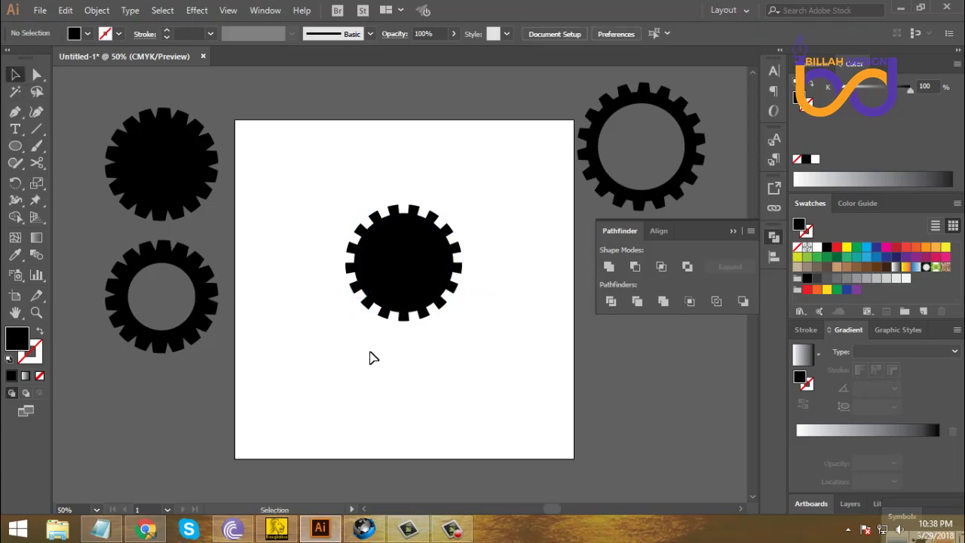
pyautogui.moveTo(321, 206); pyautogui.dragTo(479, 386)
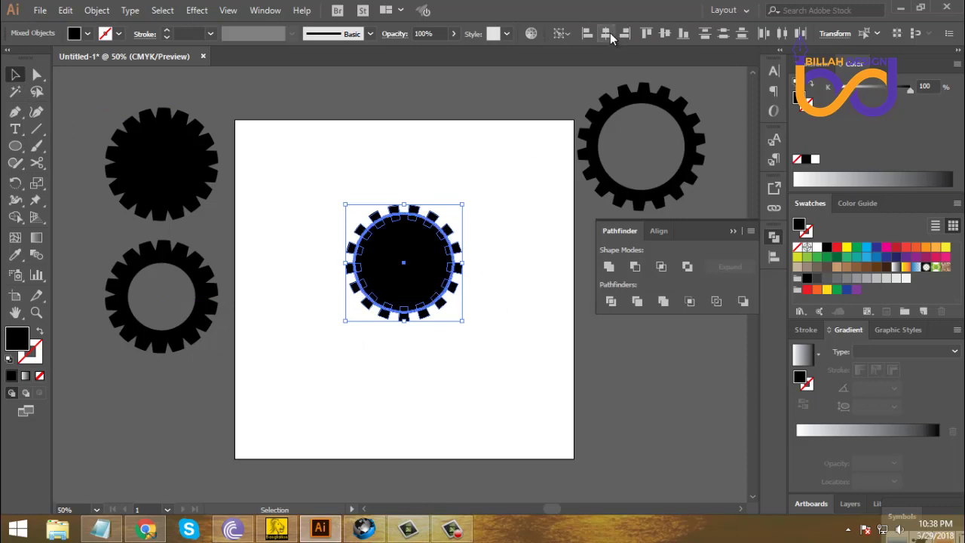
pyautogui.click(503, 276)
pyautogui.moveTo(492, 185); pyautogui.dragTo(400, 320)
pyautogui.click(609, 268)
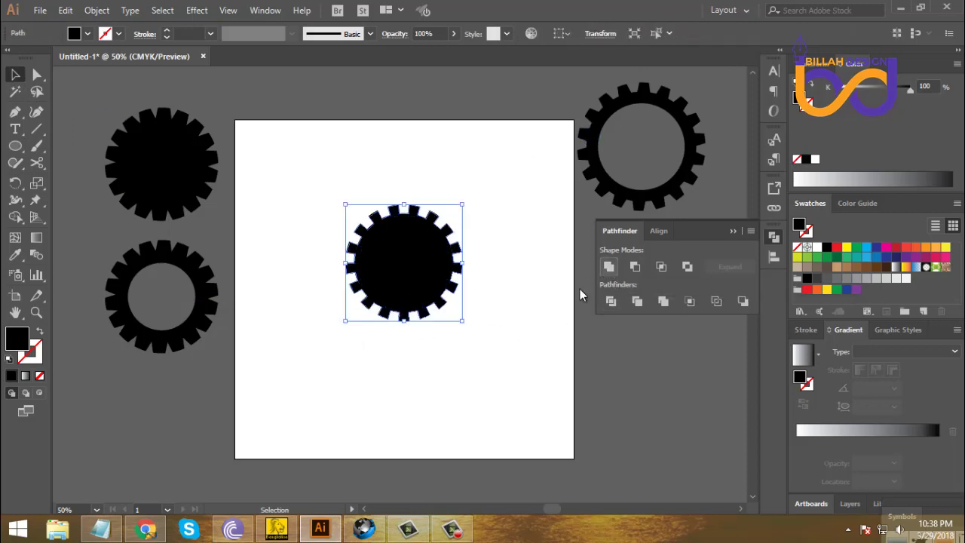
pyautogui.click(511, 363)
pyautogui.moveTo(404, 278); pyautogui.dragTo(350, 225)
pyautogui.click(476, 341)
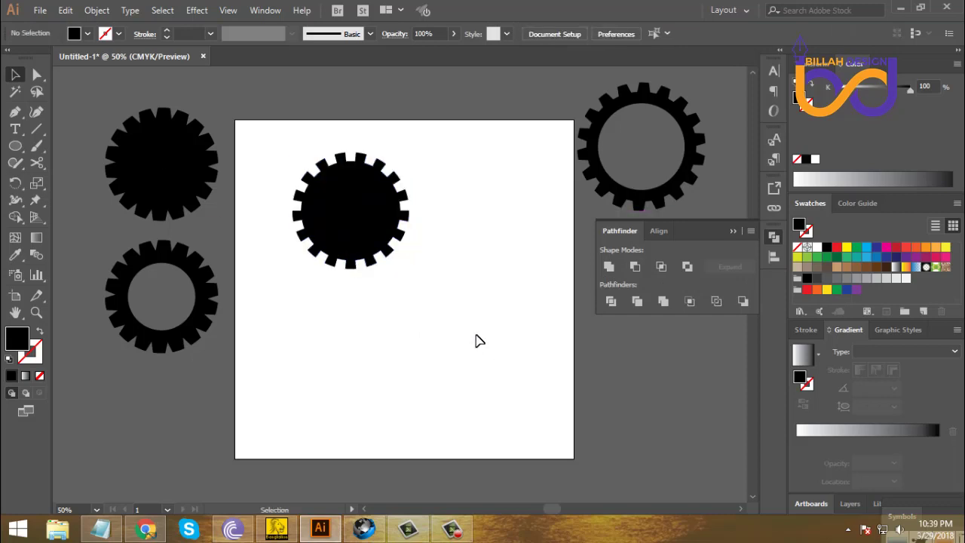
pyautogui.scroll(1, 451, 308)
# - Move the solid gear toward the top-left and place the ring gear at the artboard centre
pyautogui.moveTo(399, 241); pyautogui.dragTo(369, 192)
pyautogui.click(476, 306)
pyautogui.moveTo(492, 302); pyautogui.dragTo(494, 279)
pyautogui.moveTo(595, 173); pyautogui.dragTo(365, 340)
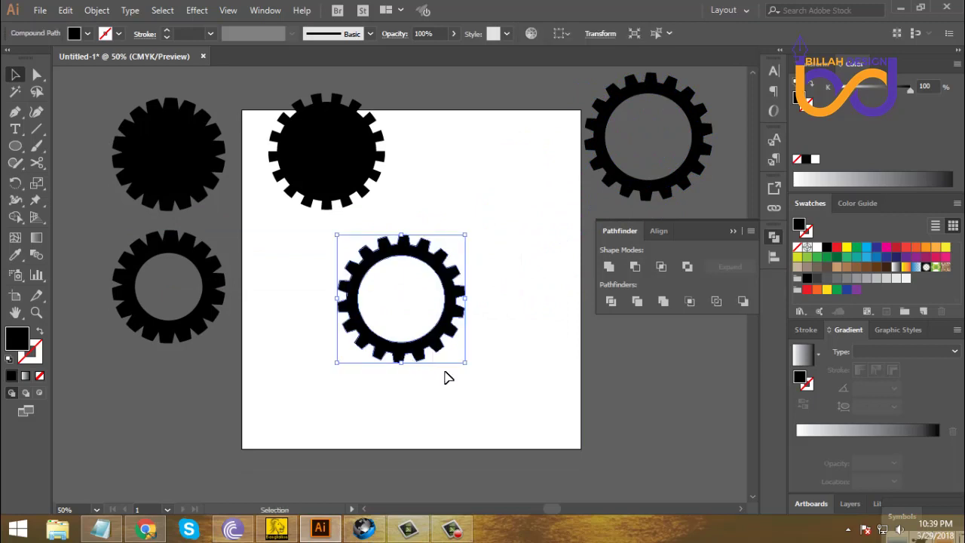
pyautogui.click(511, 381)
# - Zoom in on the artboard and select the centred ring gear
pyautogui.moveTo(543, 351); pyautogui.dragTo(542, 371)
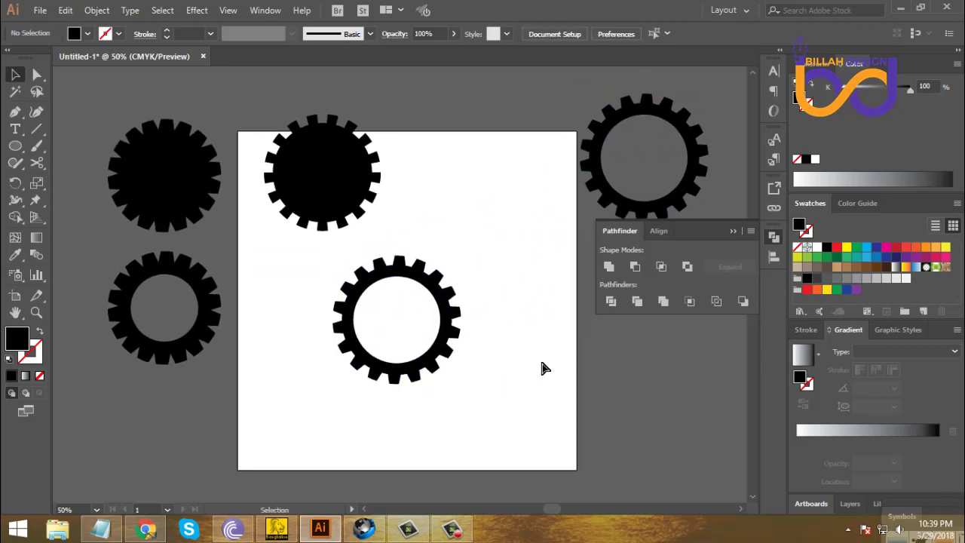
pyautogui.hotkey('ctrl', '+')
pyautogui.click(463, 307)
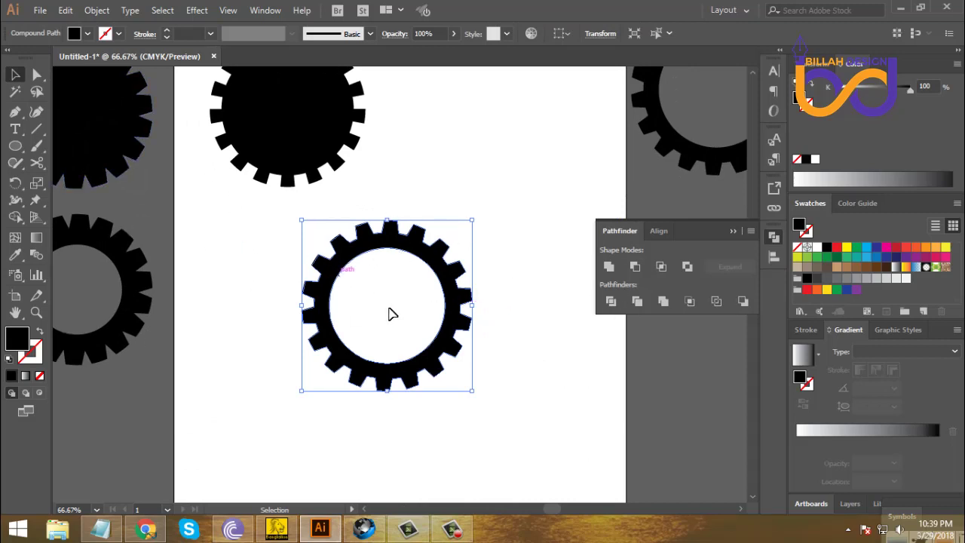
# - Merge the ring gear into one solid gear with Pathfinder Unite
pyautogui.click(610, 266)
pyautogui.click(513, 335)
pyautogui.click(436, 325)
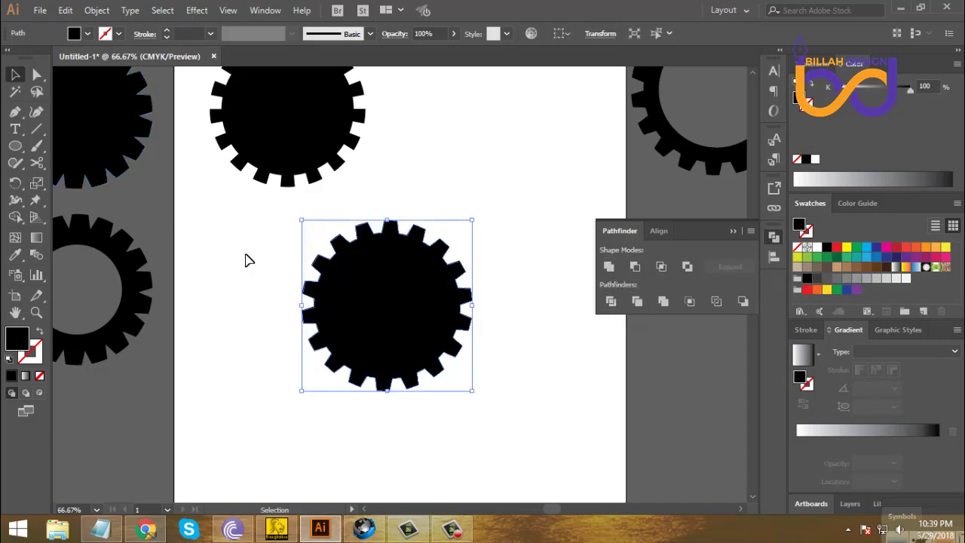
pyautogui.click(246, 258)
# - Draw a circle out from the gear's centre with the Ellipse tool and fill it red
pyautogui.click(15, 145)
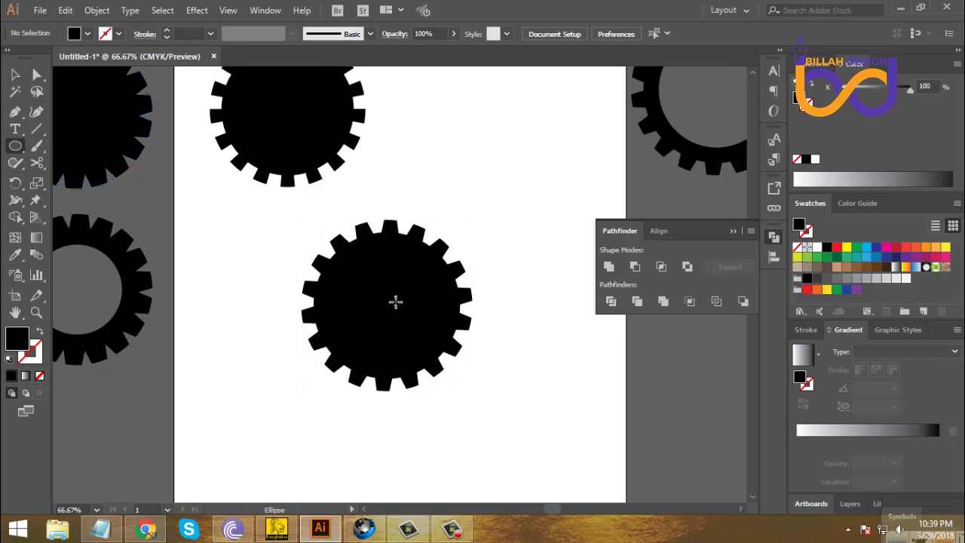
pyautogui.moveTo(386, 304); pyautogui.dragTo(458, 349)
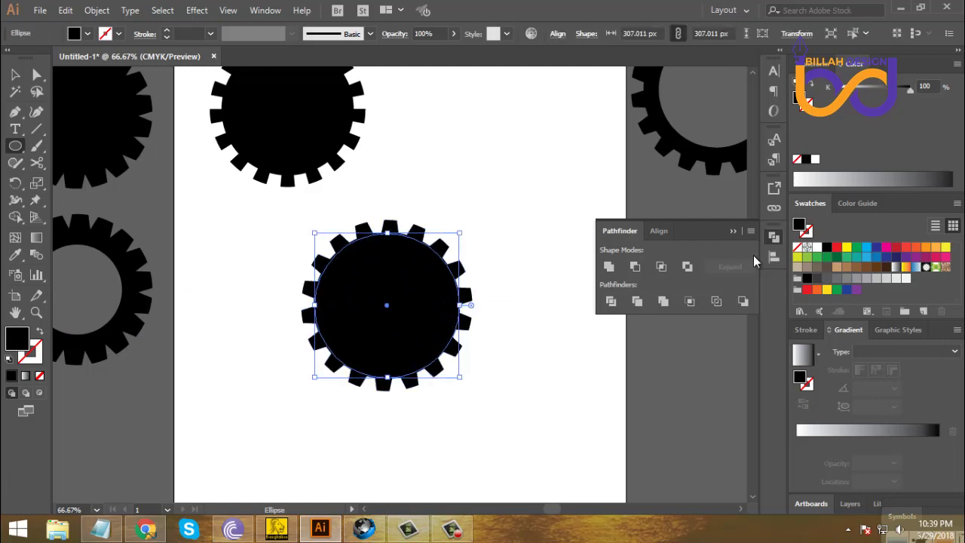
pyautogui.click(838, 248)
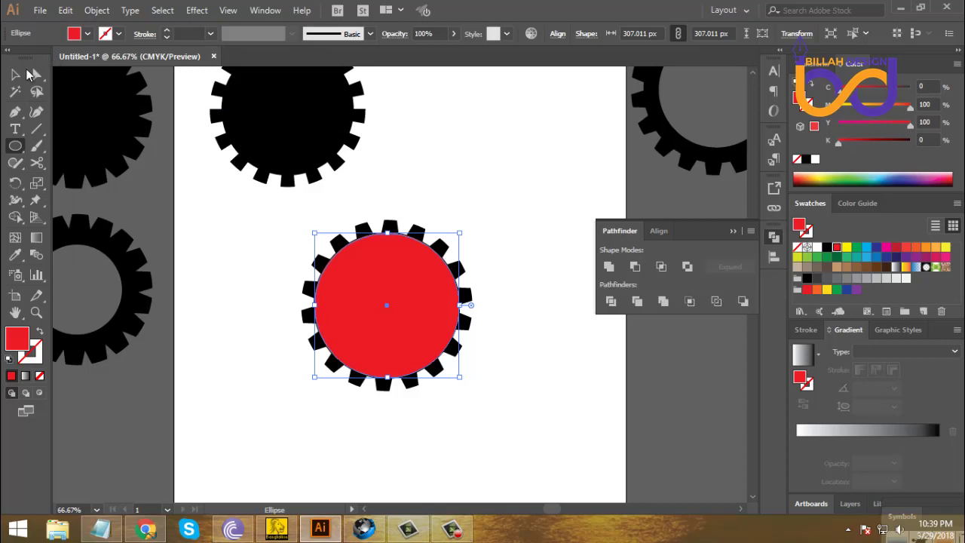
pyautogui.click(15, 75)
pyautogui.click(488, 413)
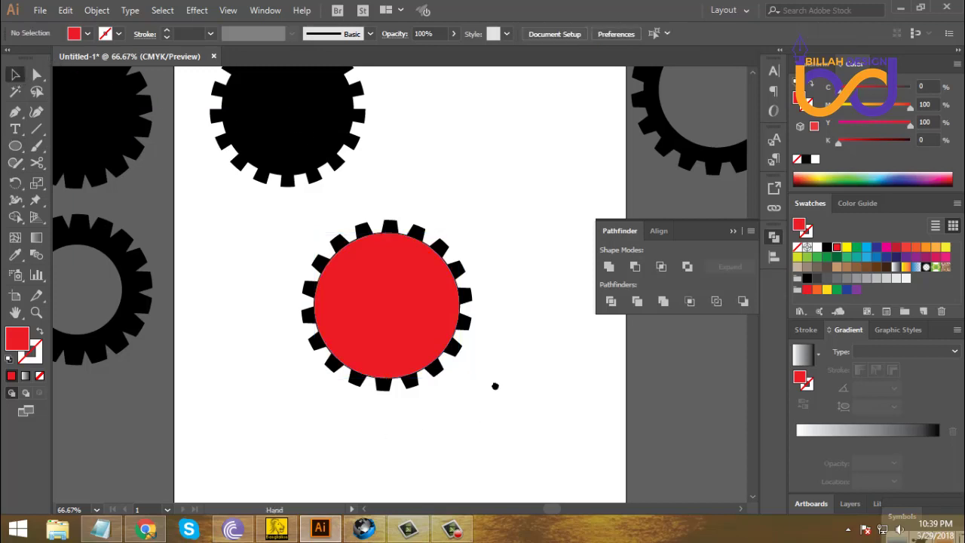
# - Shrink the red circle to about 279 px across, nudge it 1 px right, then zoom out
pyautogui.scroll(1, 495, 388)
pyautogui.hotkey('ctrl', '+')
pyautogui.scroll(-1, 543, 392)
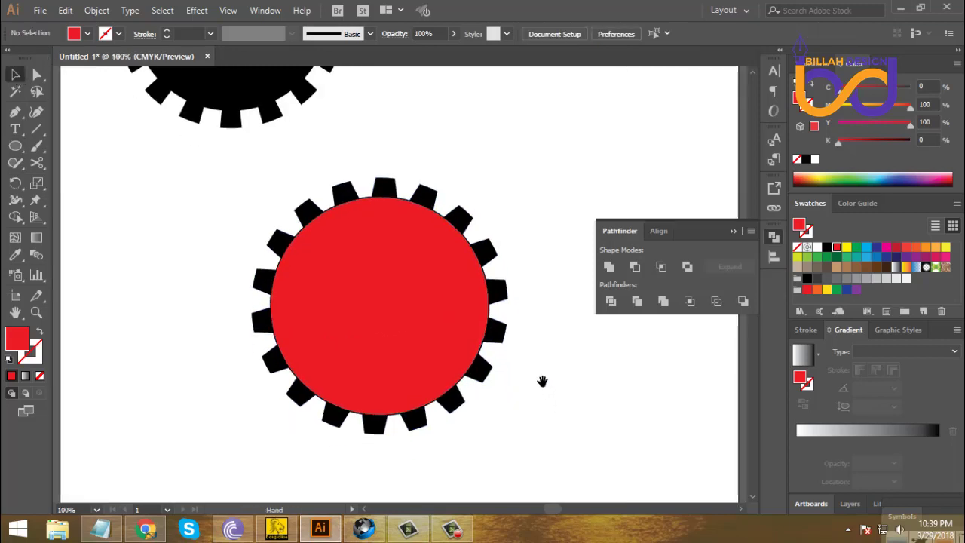
pyautogui.click(392, 301)
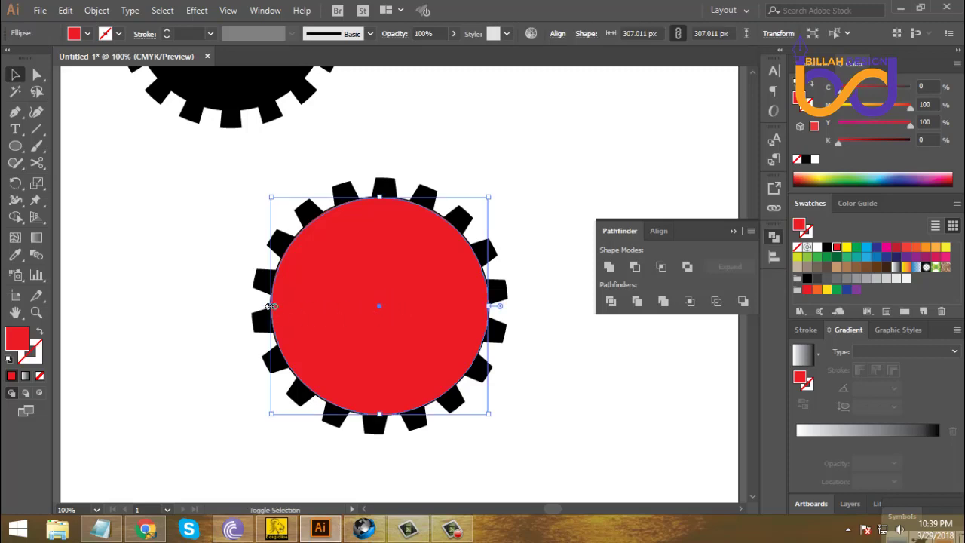
pyautogui.moveTo(270, 306); pyautogui.dragTo(293, 308)
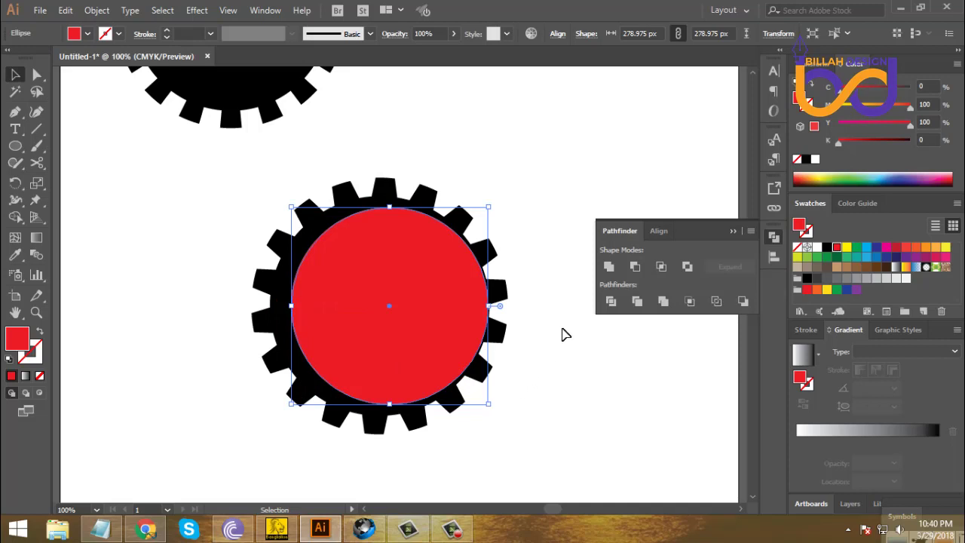
pyautogui.press('Right')
pyautogui.press('Right')
pyautogui.press('Right')
pyautogui.press('Right')
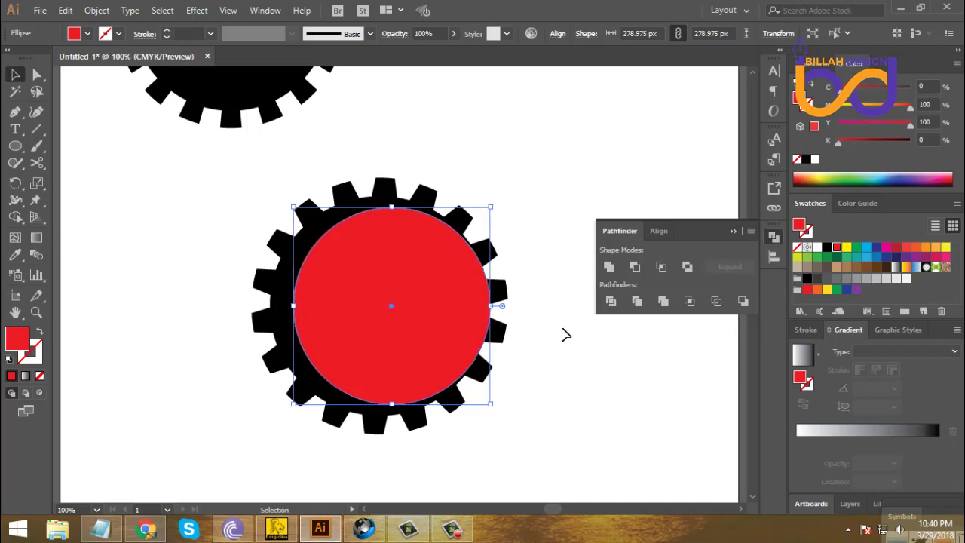
pyautogui.hotkey('ctrl', '-')
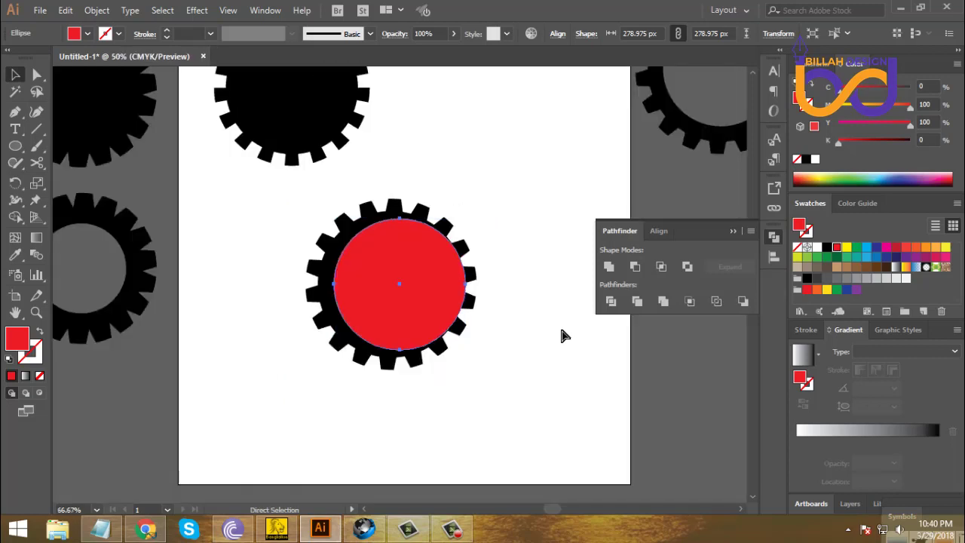
pyautogui.hotkey('ctrl', '-')
pyautogui.moveTo(523, 336); pyautogui.dragTo(531, 331)
# - Cut the red circle out of the gear with Pathfinder Minus Front and ungroup the pieces
pyautogui.keyDown('shift'); pyautogui.click(462, 276); pyautogui.keyUp('shift')
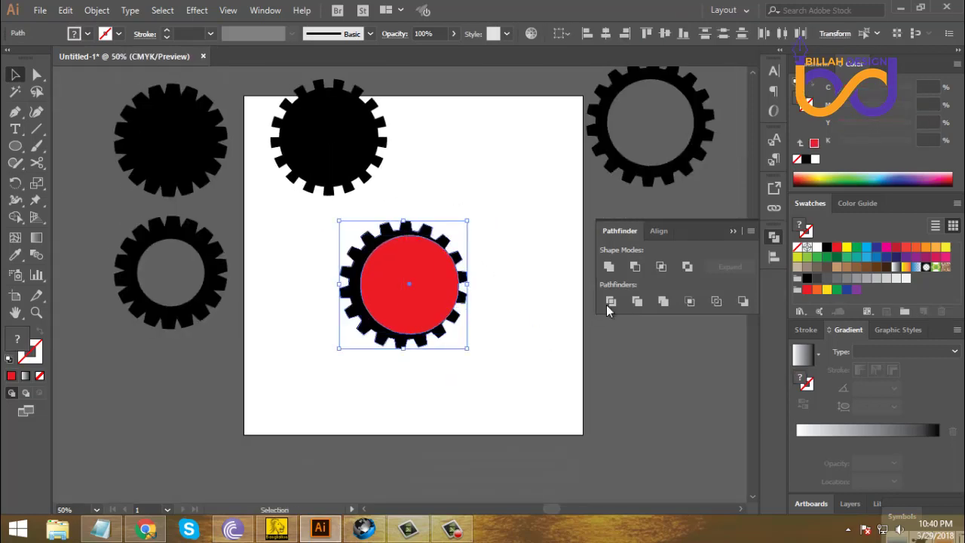
pyautogui.click(634, 269)
pyautogui.rightClick(507, 240)
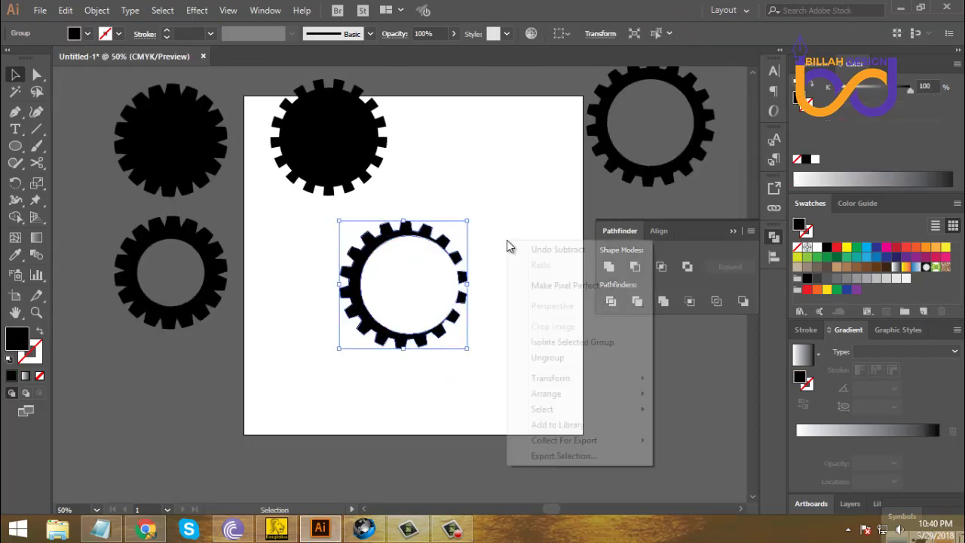
pyautogui.click(546, 359)
pyautogui.click(470, 306)
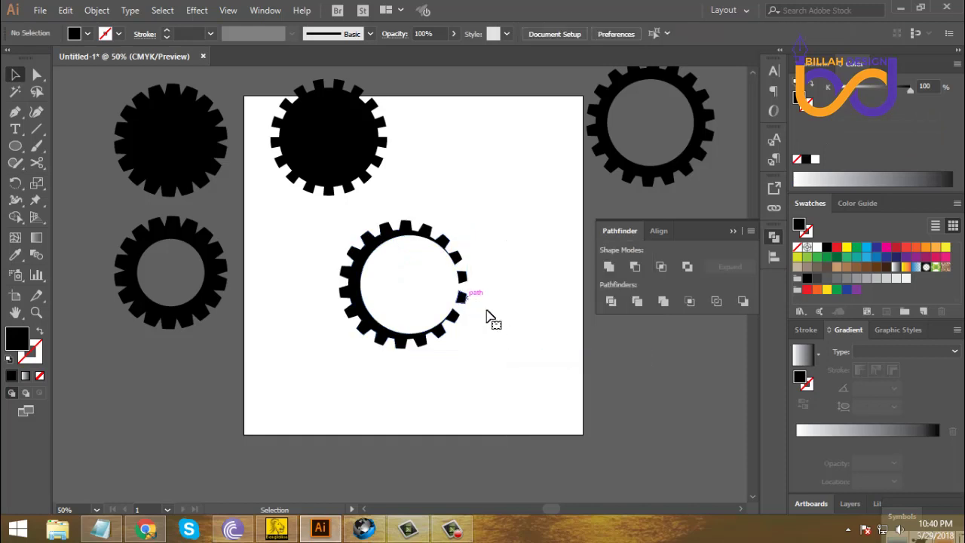
# - Delete the broken right-edge teeth and move the C-shaped gear up and right
pyautogui.click(463, 287)
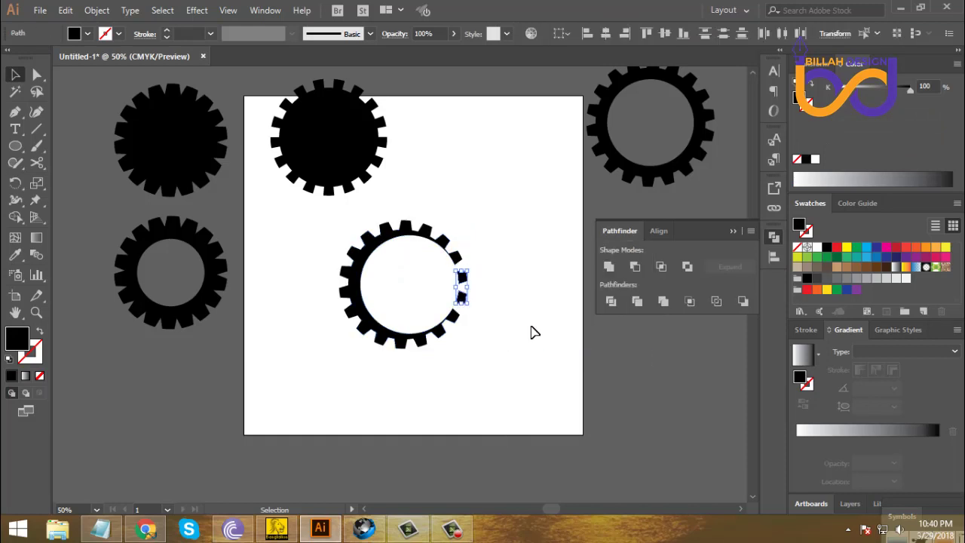
pyautogui.press('Delete')
pyautogui.moveTo(453, 319); pyautogui.dragTo(520, 224)
pyautogui.click(527, 349)
pyautogui.click(521, 310)
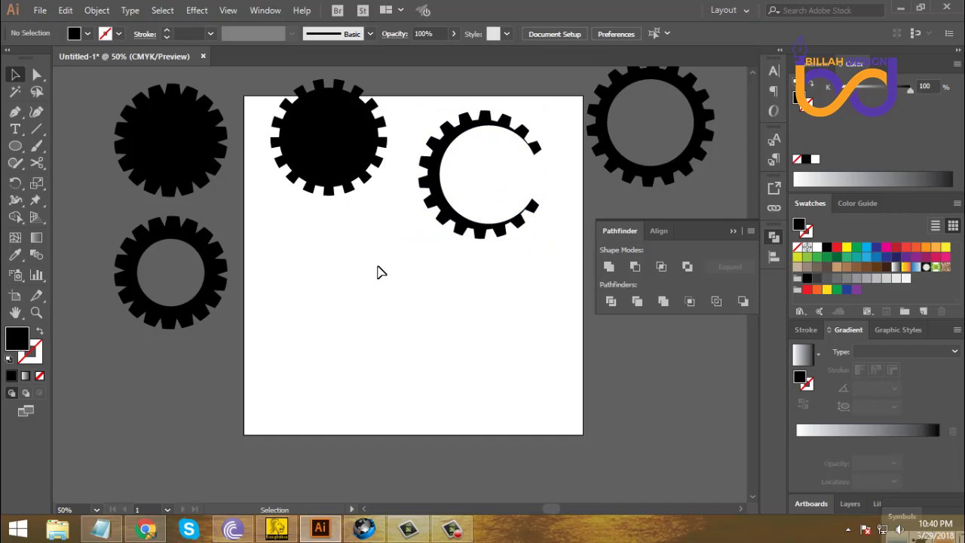
# - Nudge the top-right ring gear up-left and fine-tune the C-shaped gear's position
pyautogui.click(610, 172)
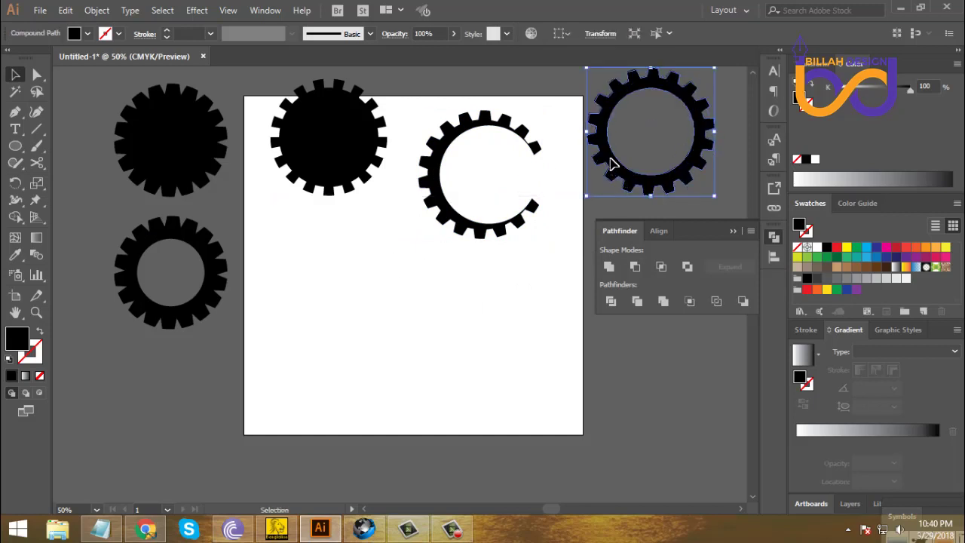
pyautogui.moveTo(610, 164); pyautogui.dragTo(606, 159)
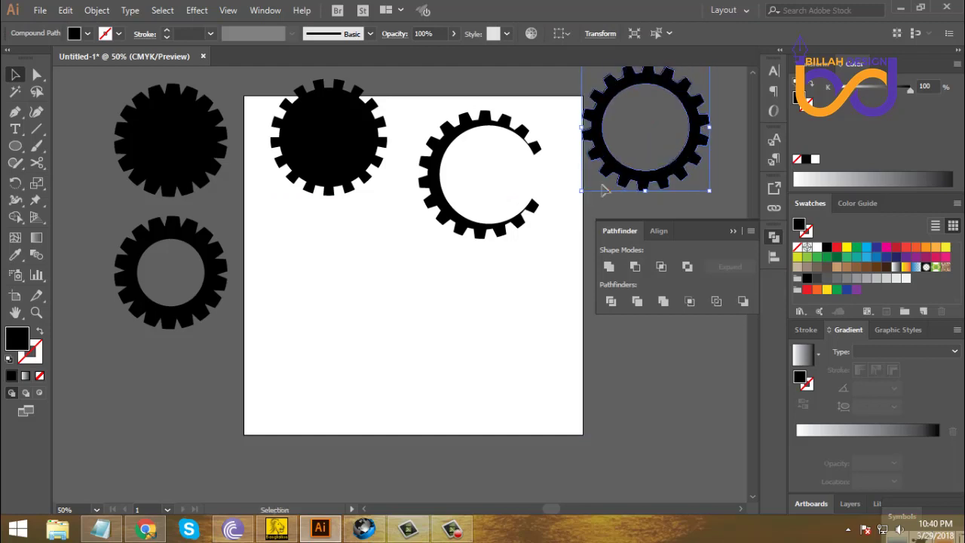
pyautogui.moveTo(535, 146)
pyautogui.mouseDown()
pyautogui.moveTo(549, 129)
pyautogui.moveTo(542, 132)
pyautogui.mouseUp()
pyautogui.click(517, 248)
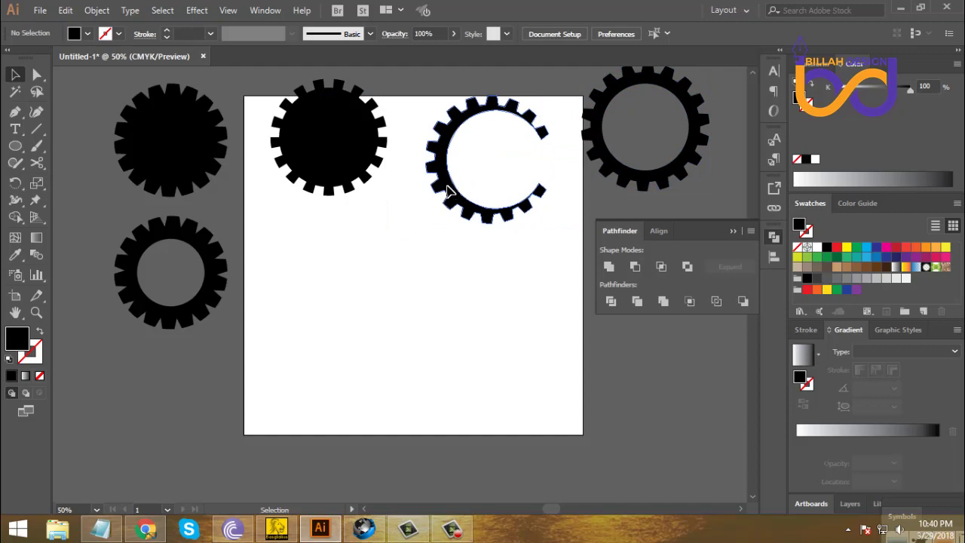
pyautogui.moveTo(449, 191)
pyautogui.mouseDown()
pyautogui.moveTo(448, 216)
pyautogui.moveTo(446, 206)
pyautogui.mouseUp()
pyautogui.click(480, 184)
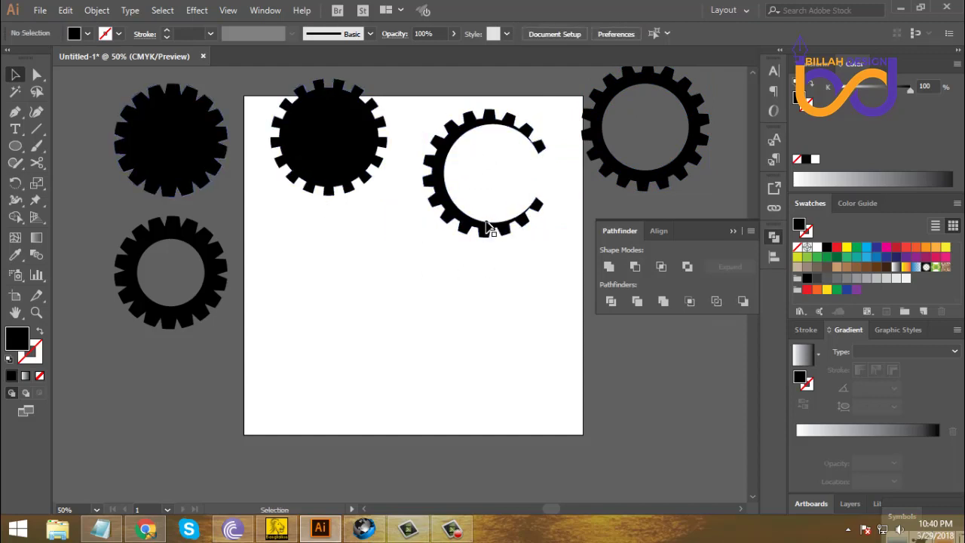
pyautogui.moveTo(488, 225); pyautogui.dragTo(488, 215)
pyautogui.click(509, 285)
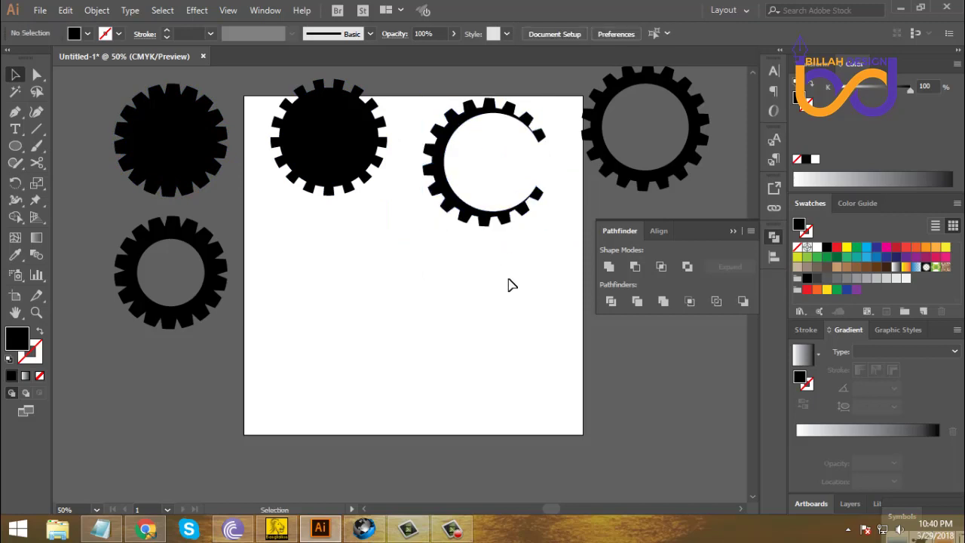
# - Raise the C-shaped gear further up and right toward the artboard's top centre
pyautogui.moveTo(508, 285); pyautogui.dragTo(513, 301)
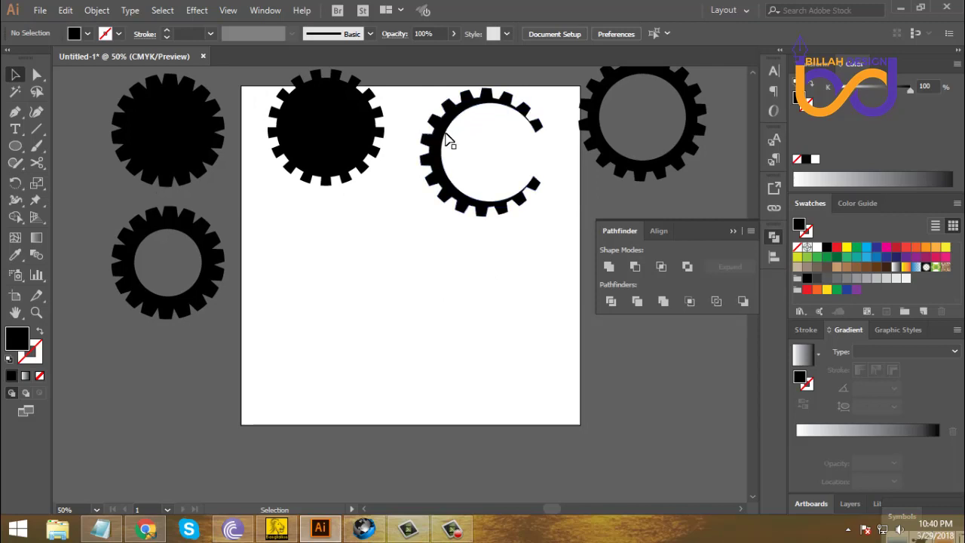
pyautogui.moveTo(443, 130); pyautogui.dragTo(443, 126)
pyautogui.click(442, 296)
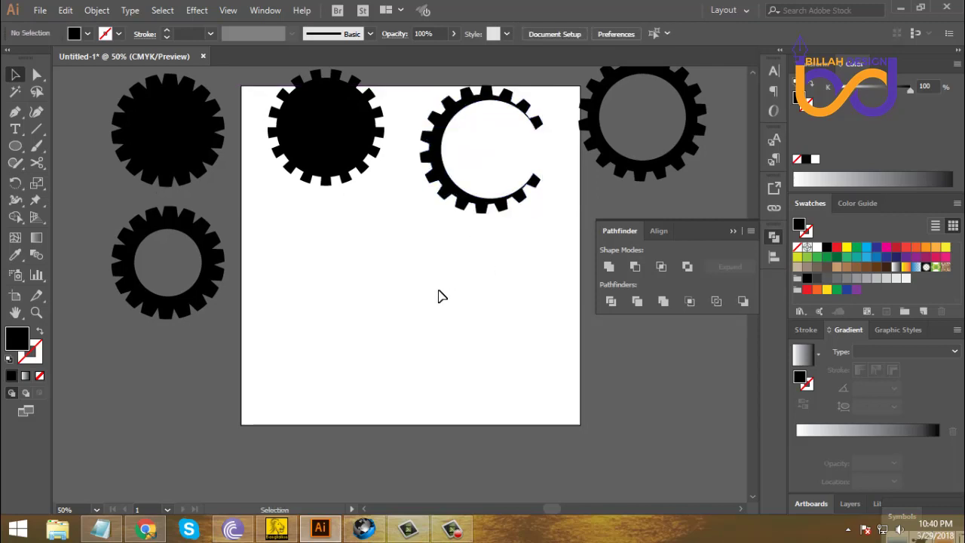
pyautogui.moveTo(463, 309); pyautogui.dragTo(465, 302)
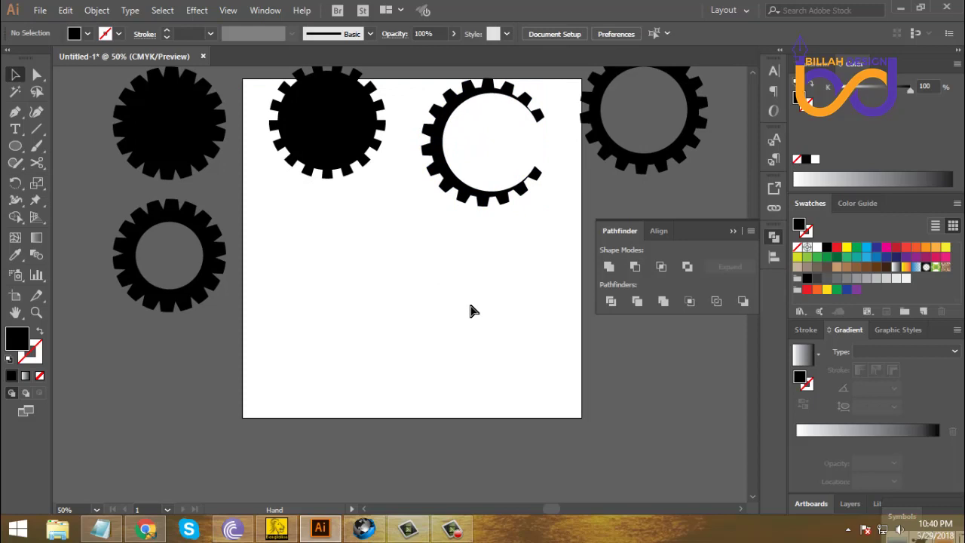
pyautogui.hotkey('ctrl', '+')
pyautogui.moveTo(490, 266); pyautogui.dragTo(472, 297)
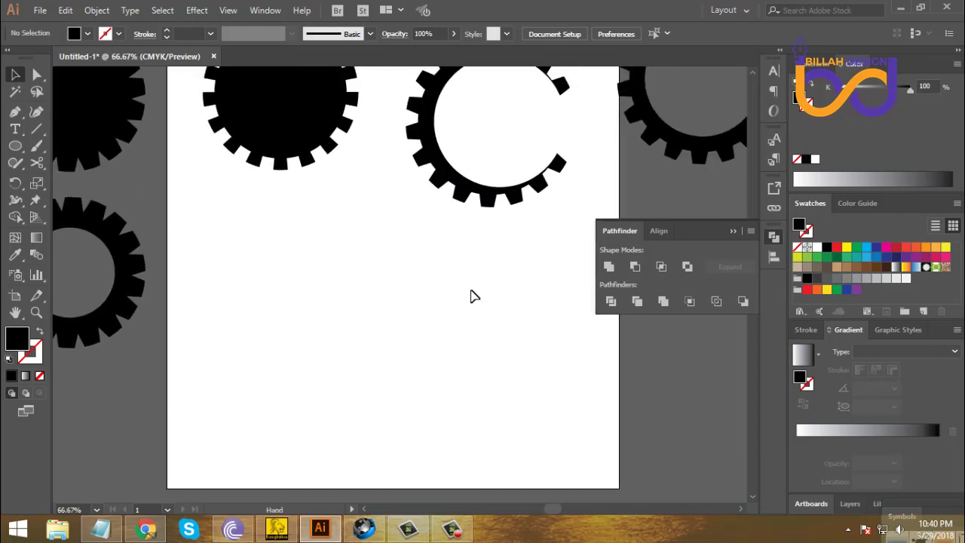
pyautogui.moveTo(461, 204); pyautogui.dragTo(471, 181)
pyautogui.click(486, 295)
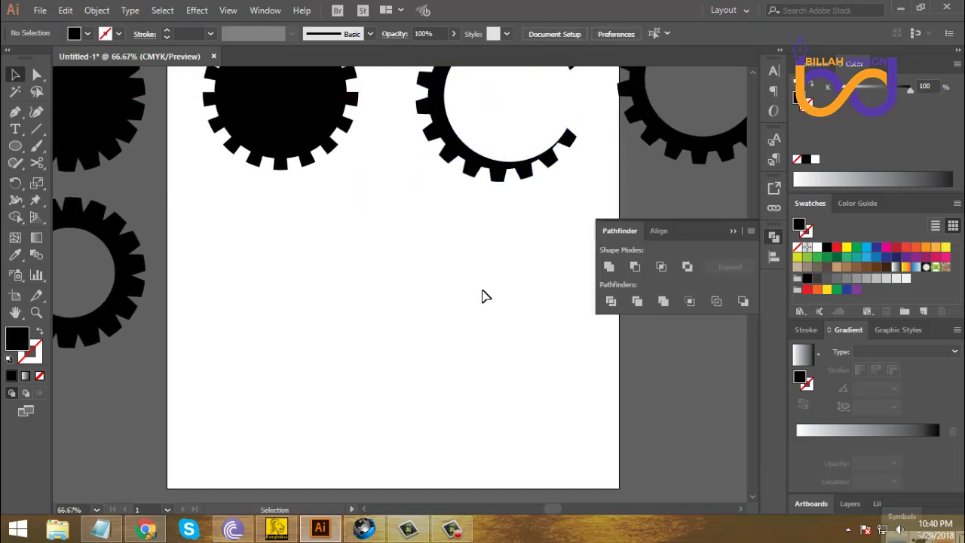
pyautogui.moveTo(487, 325); pyautogui.dragTo(491, 321)
# - Start the swoosh with the Pen tool as an upward-curving stroked path with no fill
pyautogui.press('p')
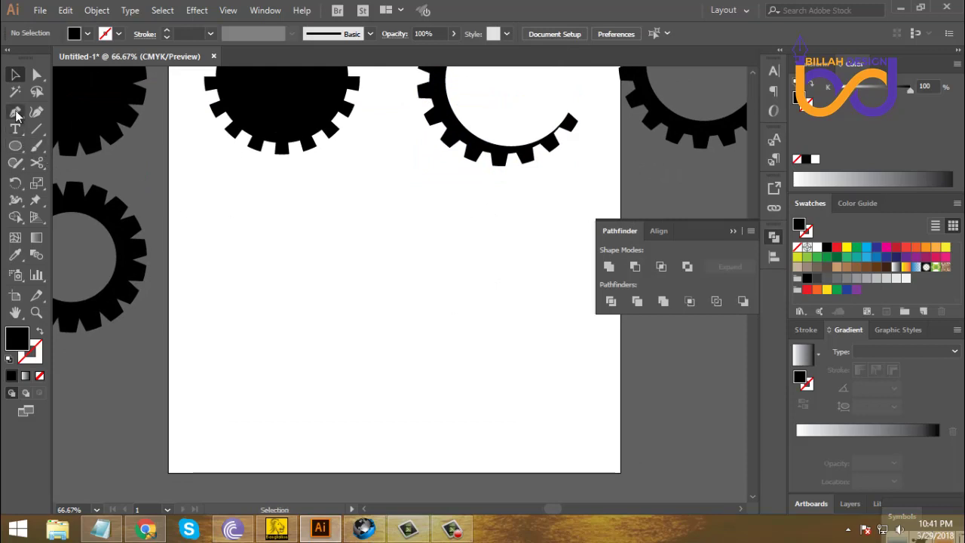
pyautogui.click(250, 271)
pyautogui.click(527, 247)
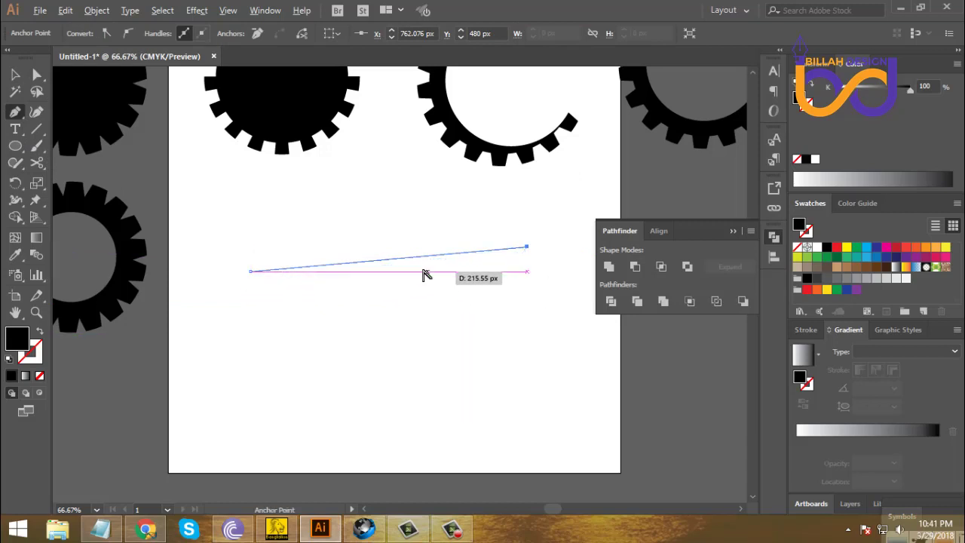
pyautogui.moveTo(414, 258); pyautogui.dragTo(412, 205)
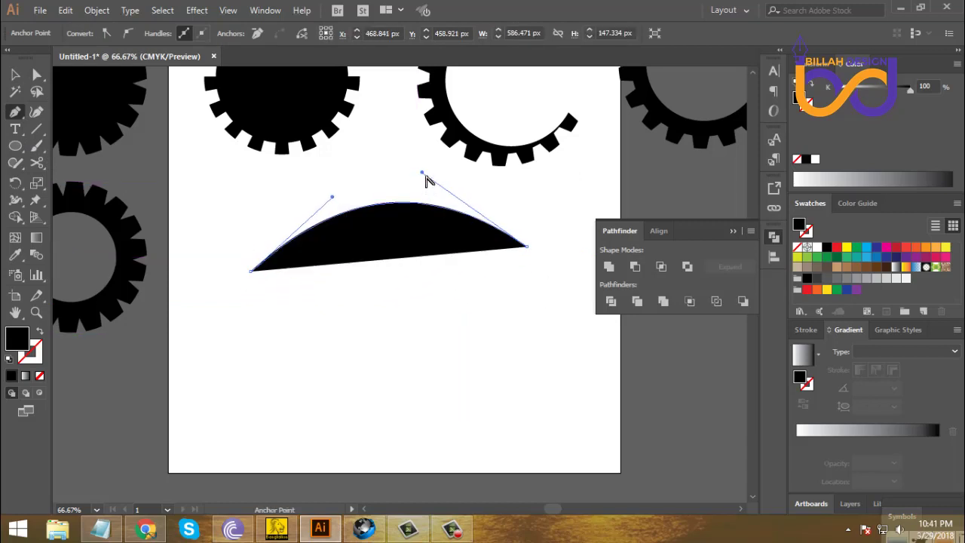
pyautogui.moveTo(422, 173); pyautogui.dragTo(448, 292)
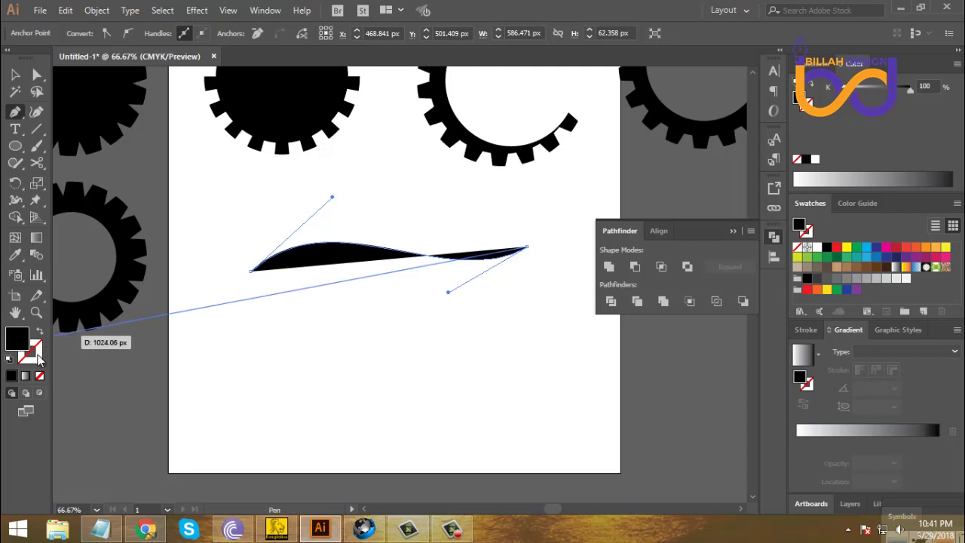
pyautogui.click(41, 333)
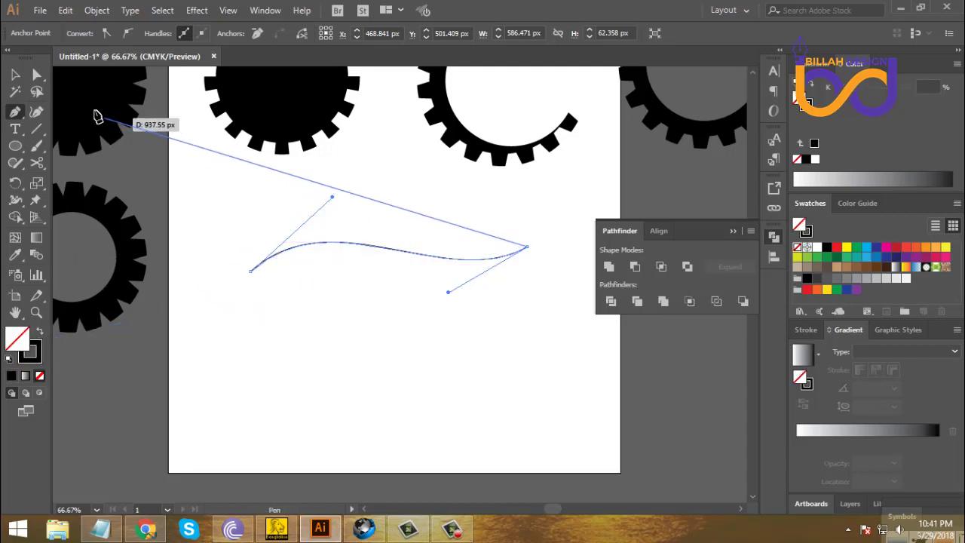
# - Close the swoosh at its starting anchor and reshape its handles into a tapered wavy curve
pyautogui.moveTo(464, 313)
pyautogui.mouseDown()
pyautogui.moveTo(448, 302)
pyautogui.moveTo(457, 299)
pyautogui.mouseUp()
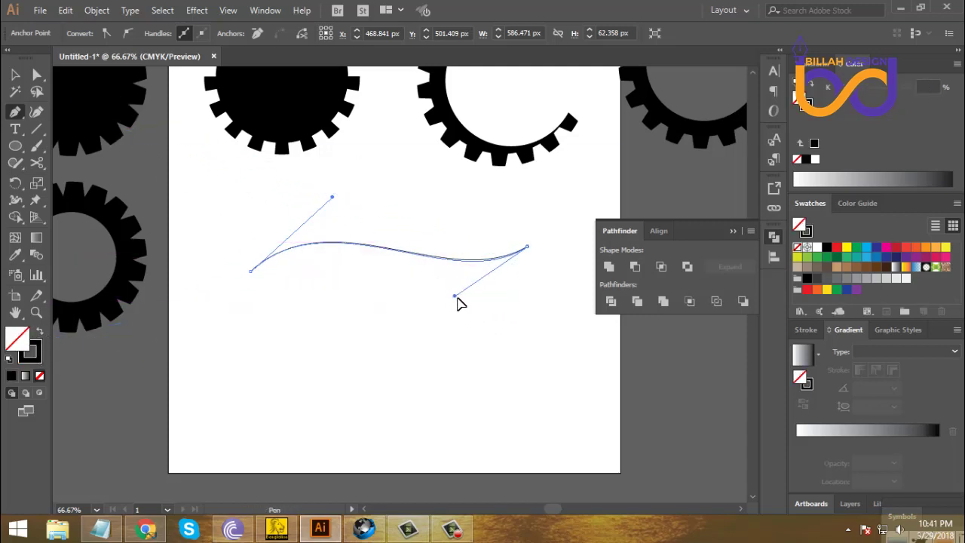
pyautogui.press('alt')
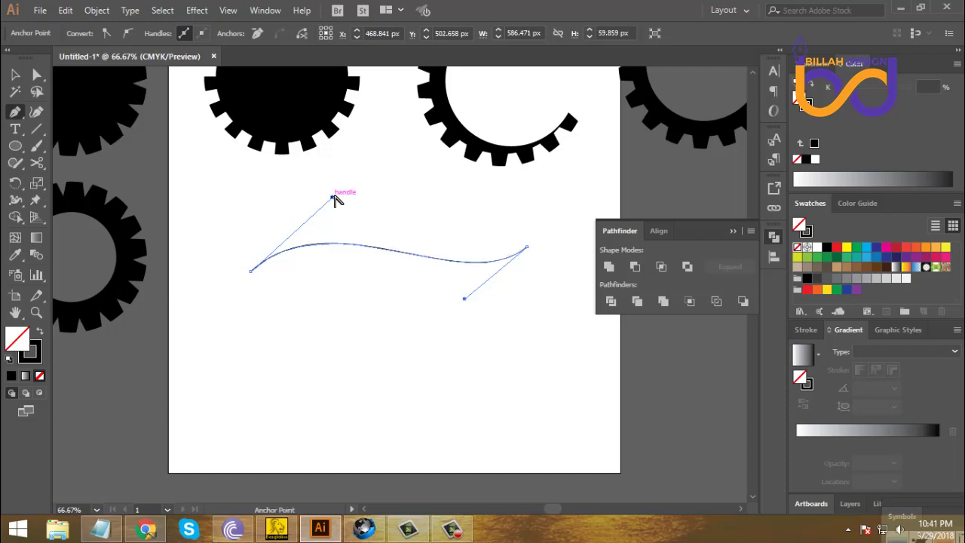
pyautogui.moveTo(333, 198); pyautogui.dragTo(322, 185)
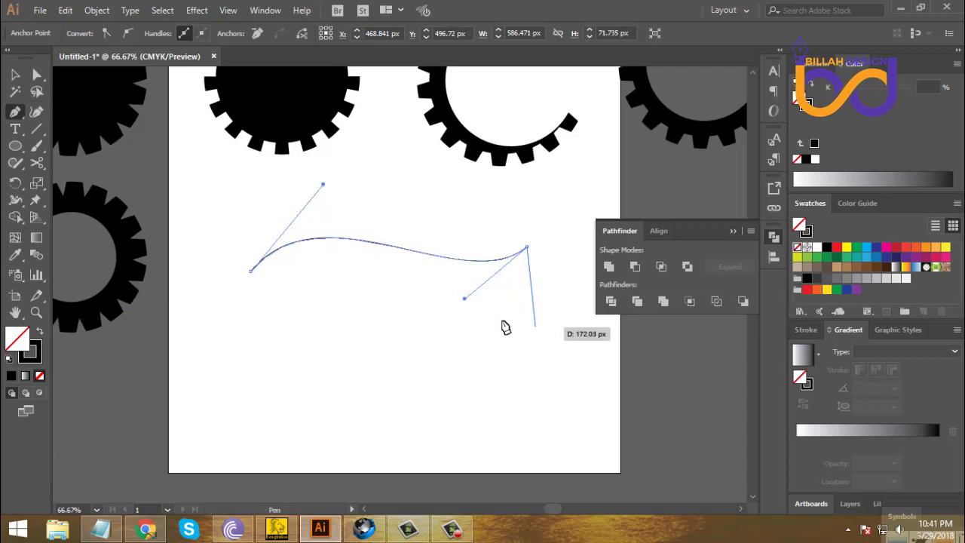
pyautogui.click(251, 270)
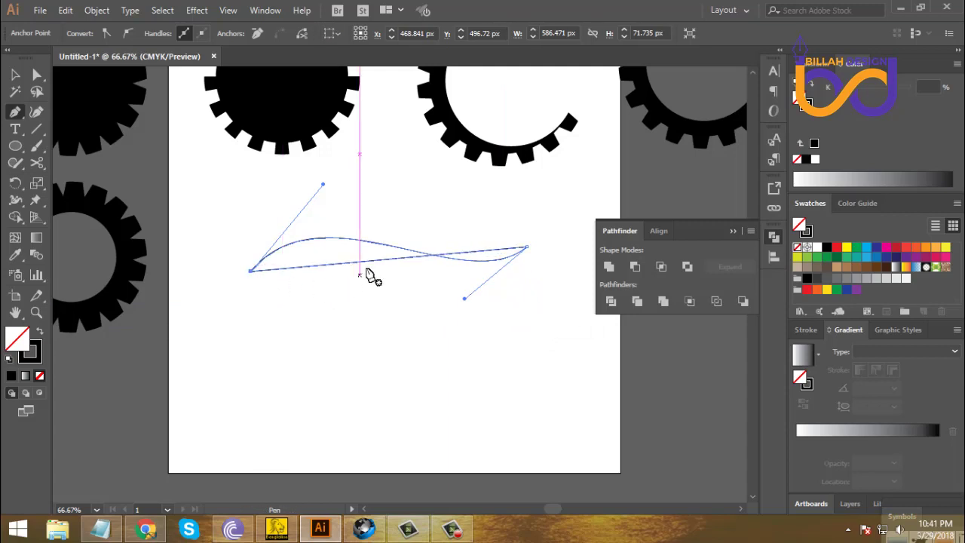
pyautogui.moveTo(369, 262); pyautogui.dragTo(399, 222)
pyautogui.moveTo(436, 259); pyautogui.dragTo(435, 269)
pyautogui.moveTo(276, 184); pyautogui.dragTo(284, 146)
pyautogui.keyDown('alt'); pyautogui.click(442, 272); pyautogui.keyUp('alt')
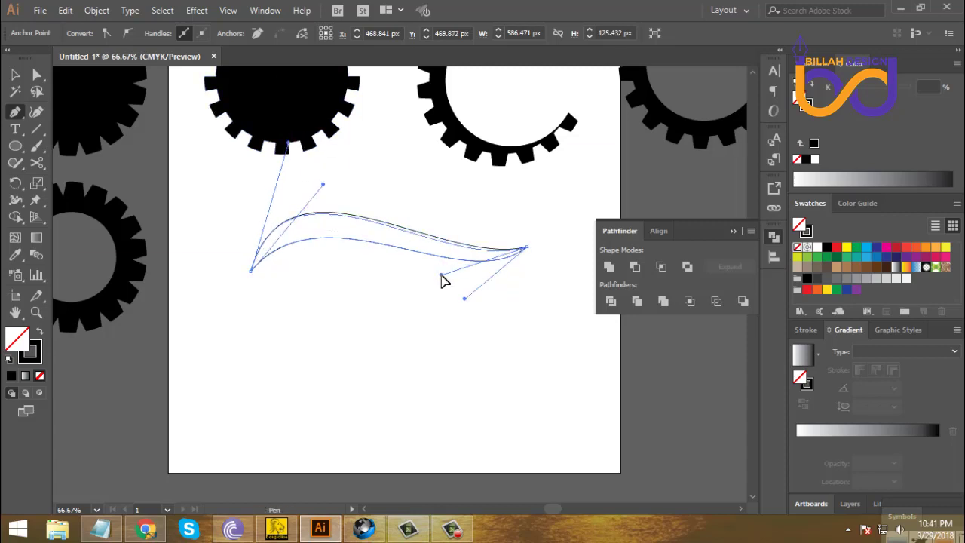
pyautogui.keyDown('alt'); pyautogui.click(440, 269); pyautogui.keyUp('alt')
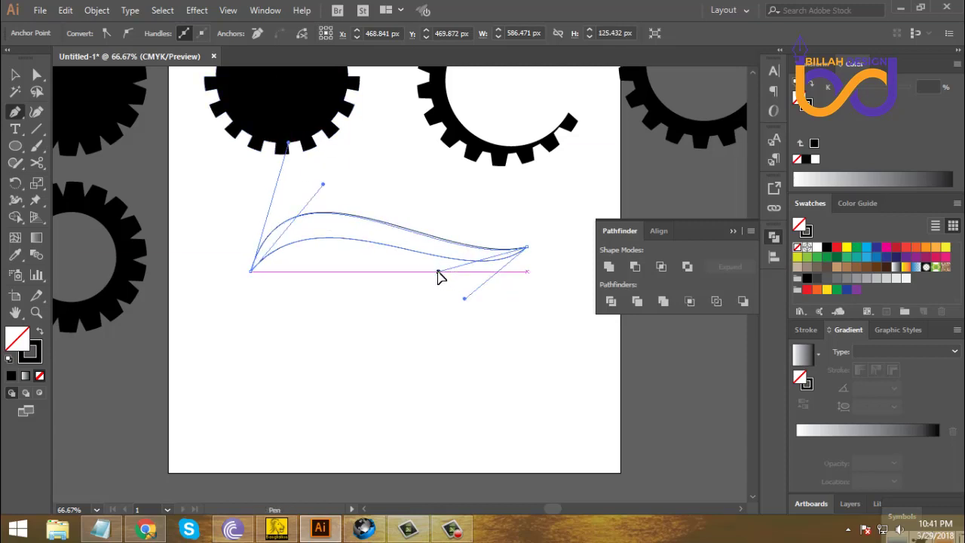
pyautogui.press('v')
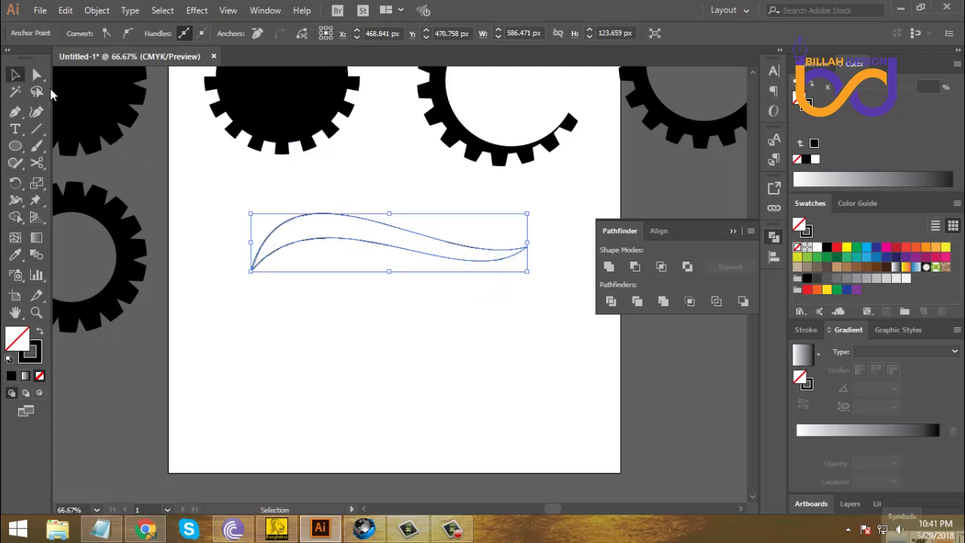
pyautogui.click(387, 330)
pyautogui.scroll(-1, 464, 324)
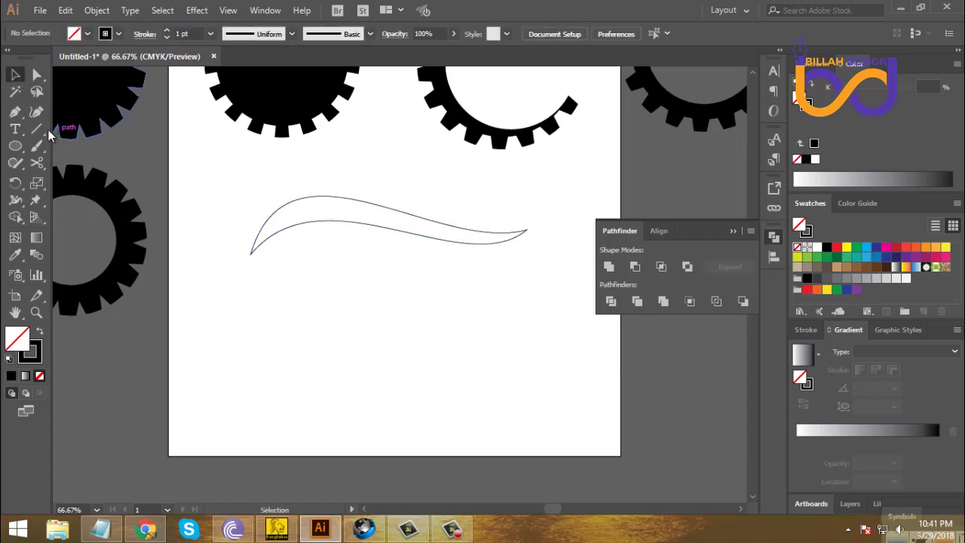
# - Draw a spiral below the swoosh, cut it with Scissors and delete the inner coil
pyautogui.moveTo(37, 129); pyautogui.dragTo(83, 158)
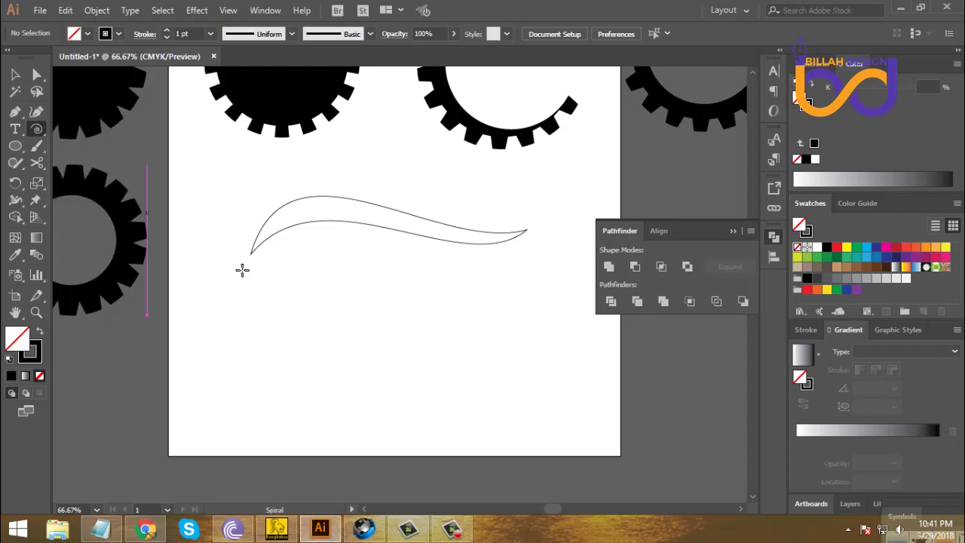
pyautogui.moveTo(327, 348); pyautogui.dragTo(395, 377)
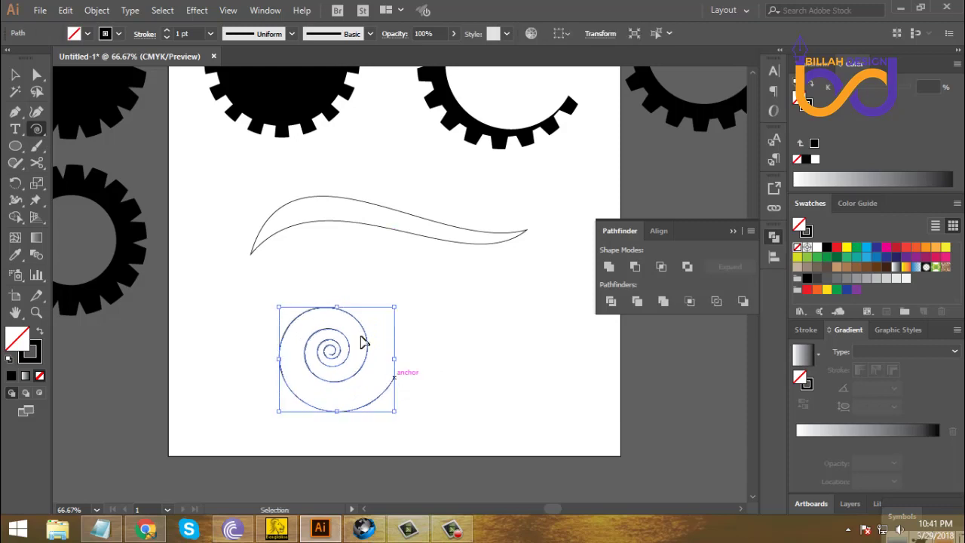
pyautogui.click(37, 163)
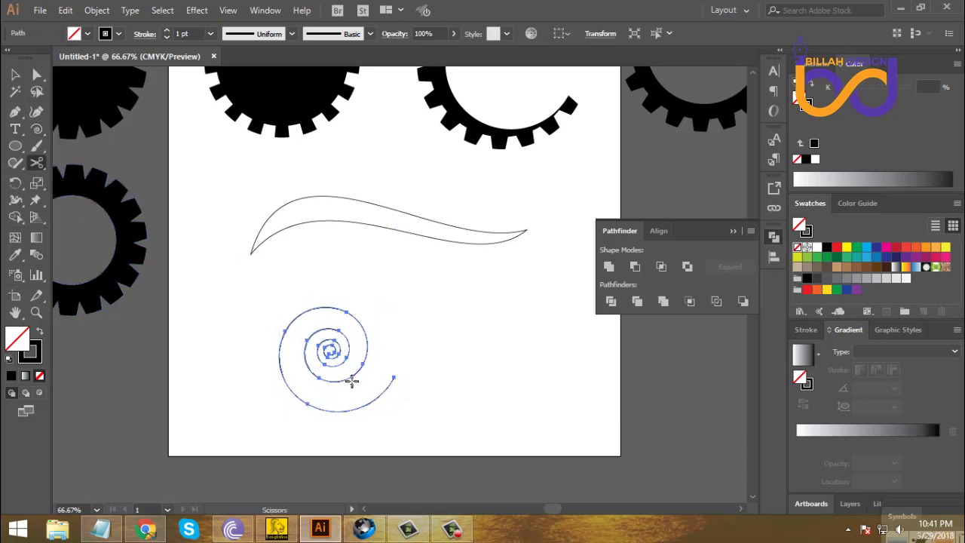
pyautogui.click(352, 379)
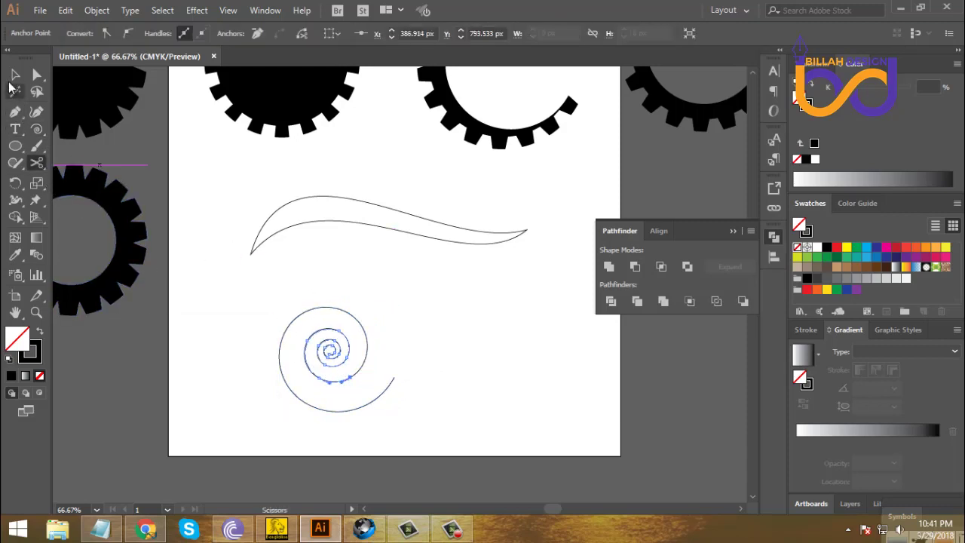
pyautogui.click(15, 73)
pyautogui.click(194, 287)
pyautogui.moveTo(336, 346); pyautogui.dragTo(463, 336)
pyautogui.press('Delete')
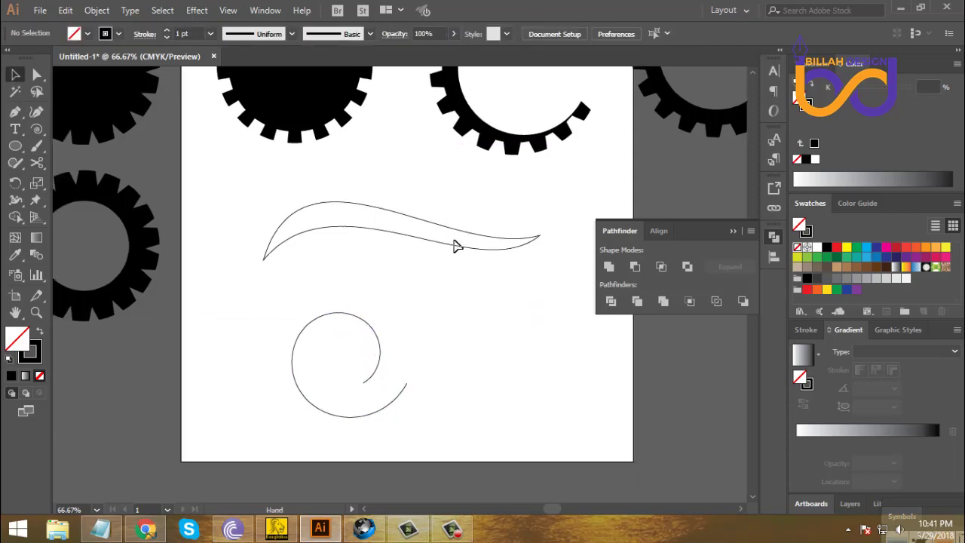
# - Fill the swoosh solid black with Shift+X and zoom out to the whole artboard
pyautogui.click(445, 237)
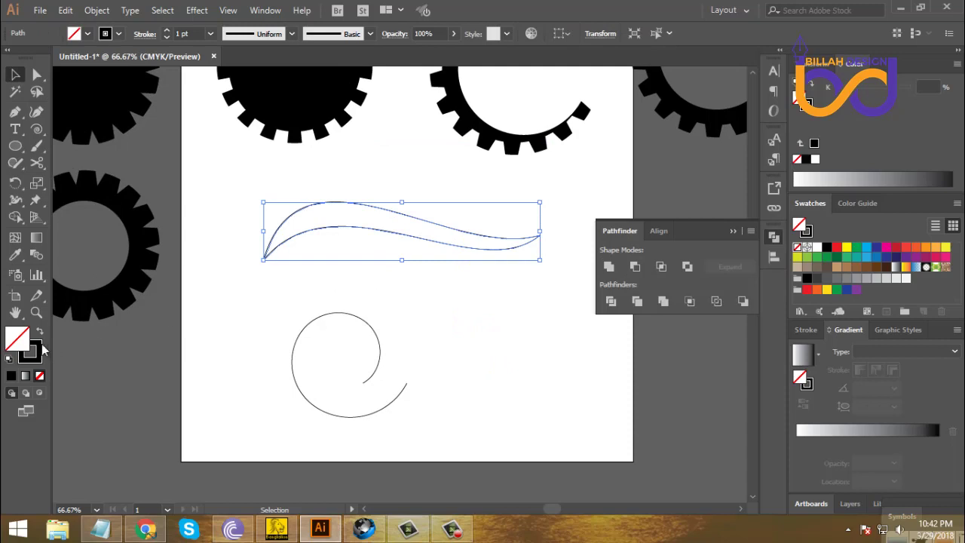
pyautogui.hotkey('shift', 'x')
pyautogui.click(472, 317)
pyautogui.moveTo(472, 317)
pyautogui.mouseDown()
pyautogui.moveTo(469, 344)
pyautogui.moveTo(478, 320)
pyautogui.mouseUp()
pyautogui.hotkey('ctrl', '-')
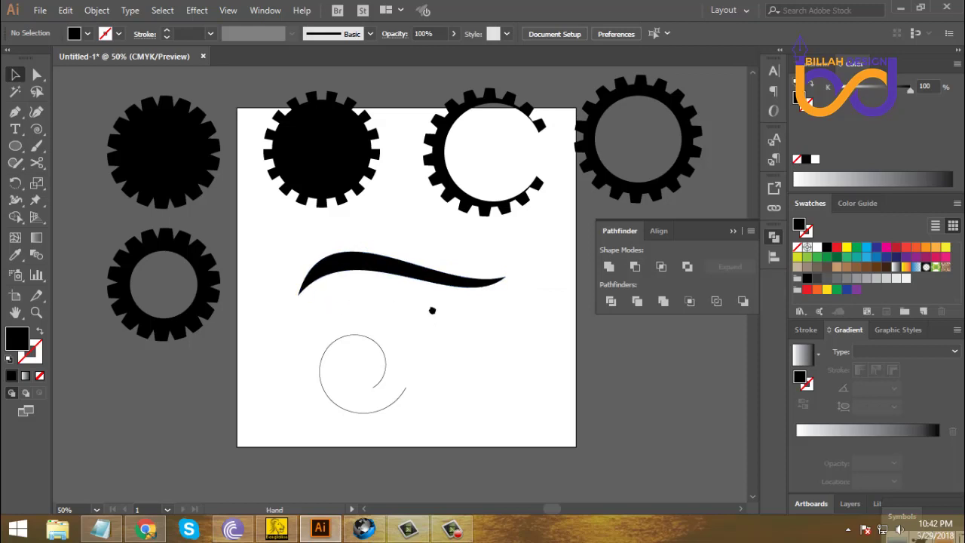
# - Give the spiral a 27 pt stroke with the tapered Width Profile 1
pyautogui.scroll(-3, 430, 309)
pyautogui.moveTo(411, 275); pyautogui.dragTo(325, 317)
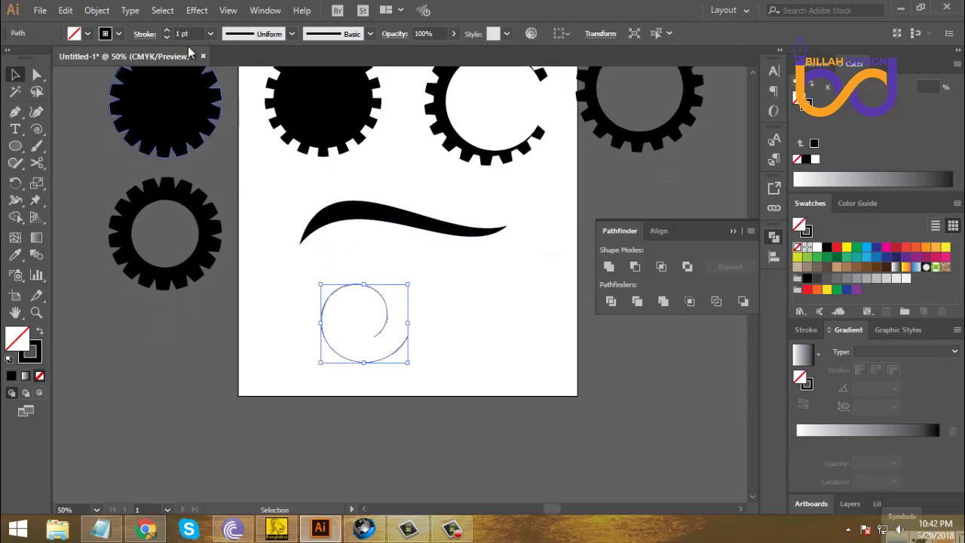
pyautogui.moveTo(166, 33); pyautogui.dragTo(167, 33)
pyautogui.click(271, 34)
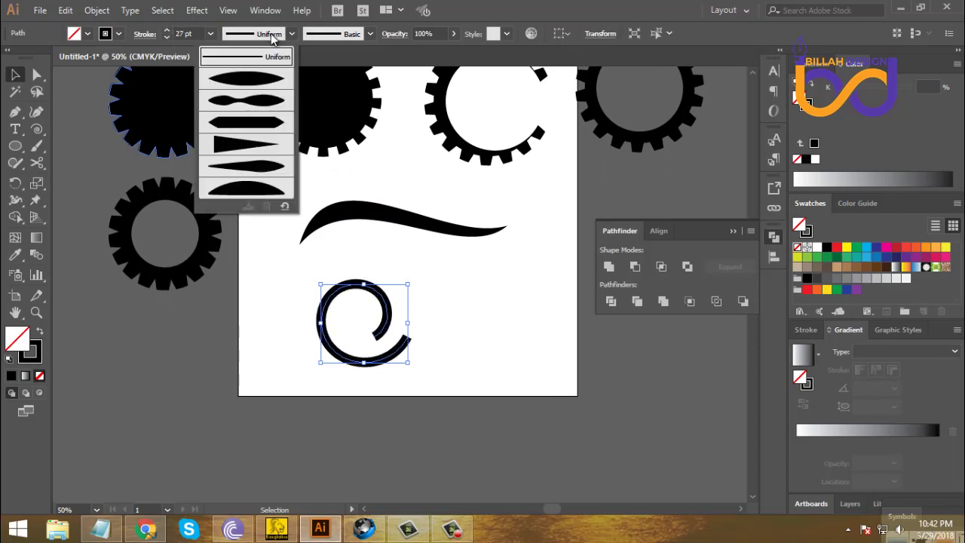
pyautogui.click(251, 85)
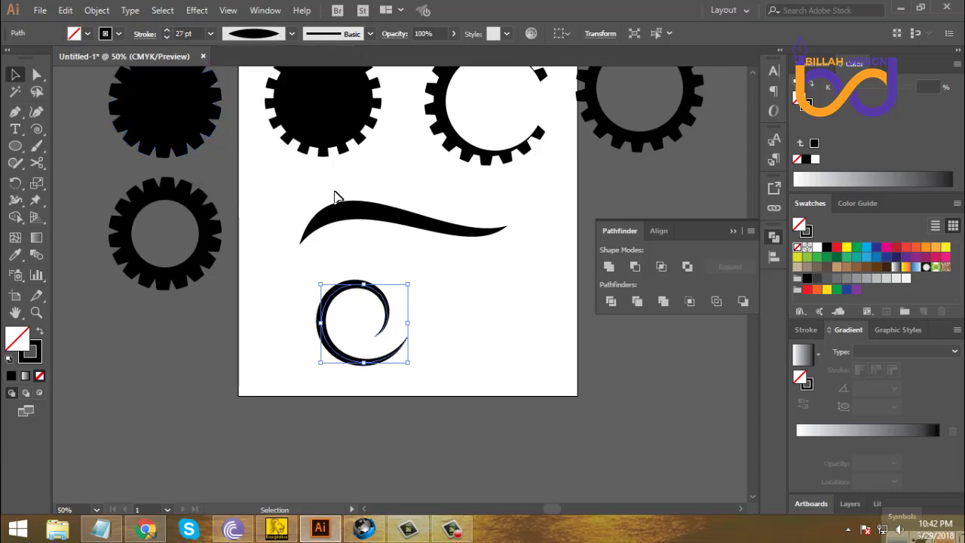
pyautogui.click(486, 345)
# - Expand the spiral's appearance into a filled shape and nudge it slightly right
pyautogui.moveTo(420, 258); pyautogui.dragTo(332, 323)
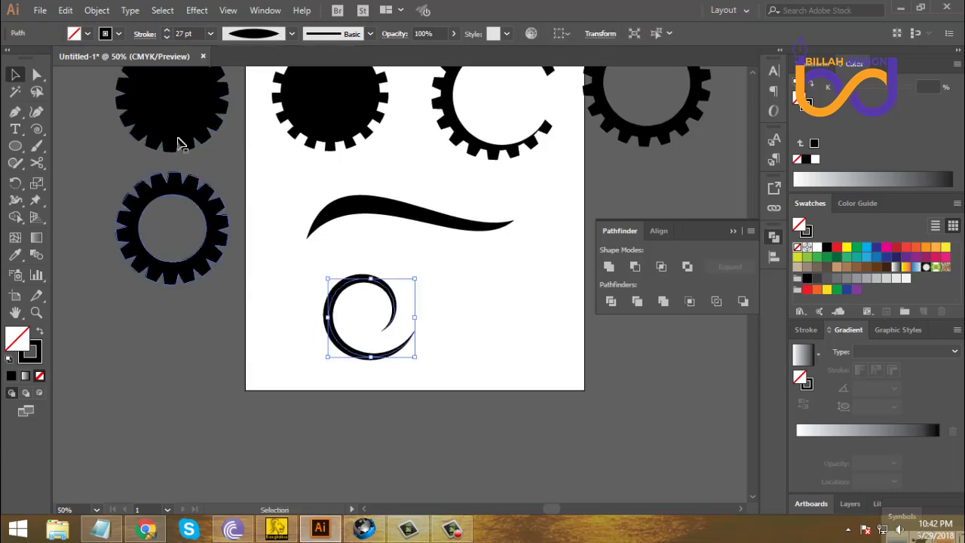
pyautogui.click(98, 10)
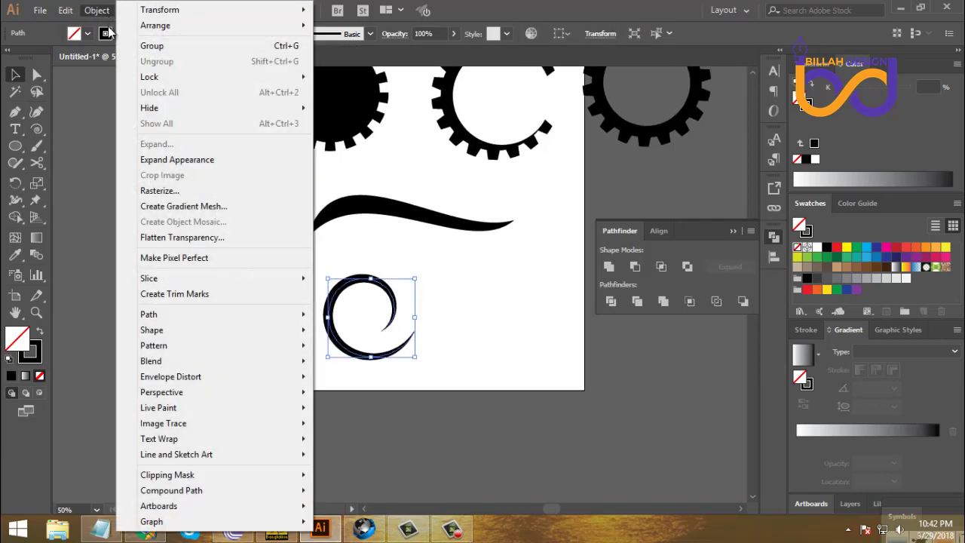
pyautogui.click(187, 160)
pyautogui.click(453, 332)
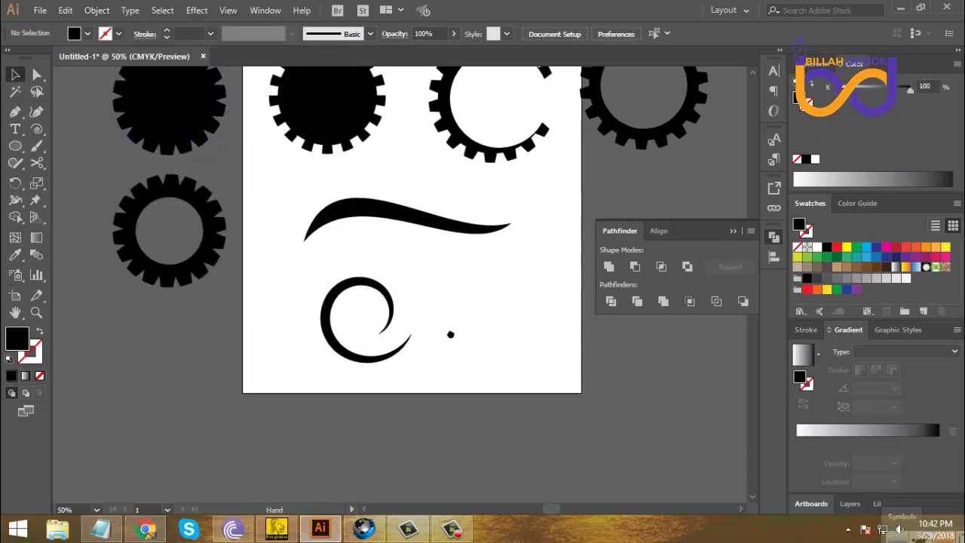
pyautogui.moveTo(362, 302); pyautogui.dragTo(372, 302)
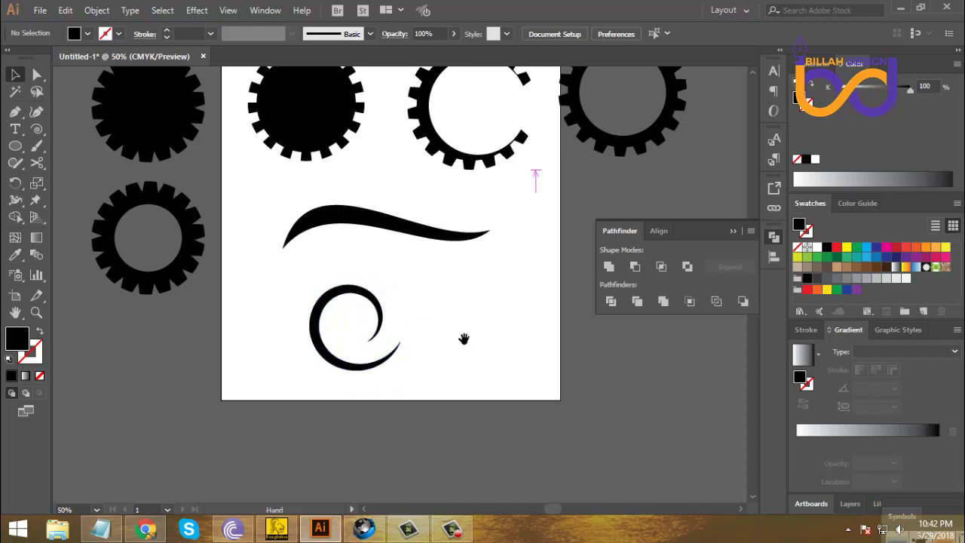
pyautogui.moveTo(394, 319); pyautogui.dragTo(422, 321)
pyautogui.click(423, 320)
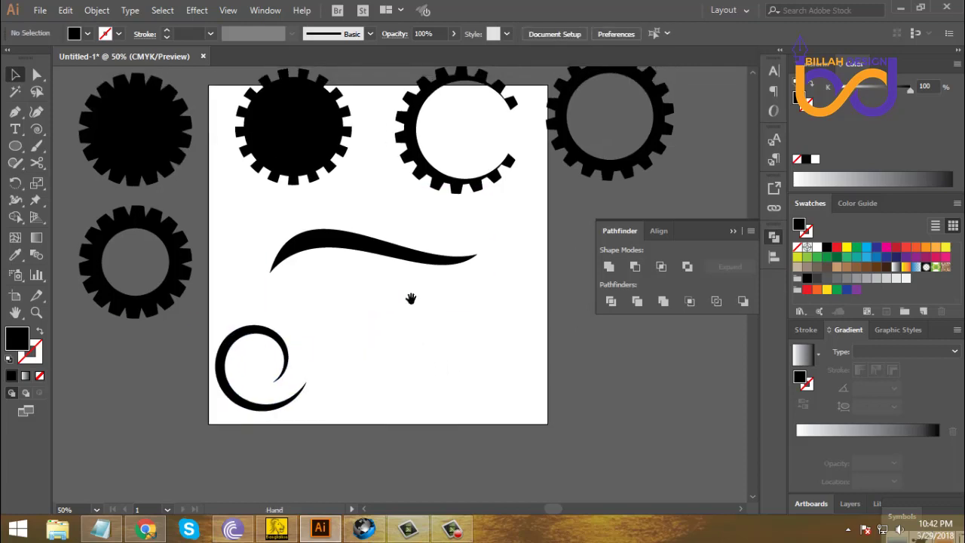
pyautogui.moveTo(390, 254); pyautogui.dragTo(421, 269)
pyautogui.click(449, 349)
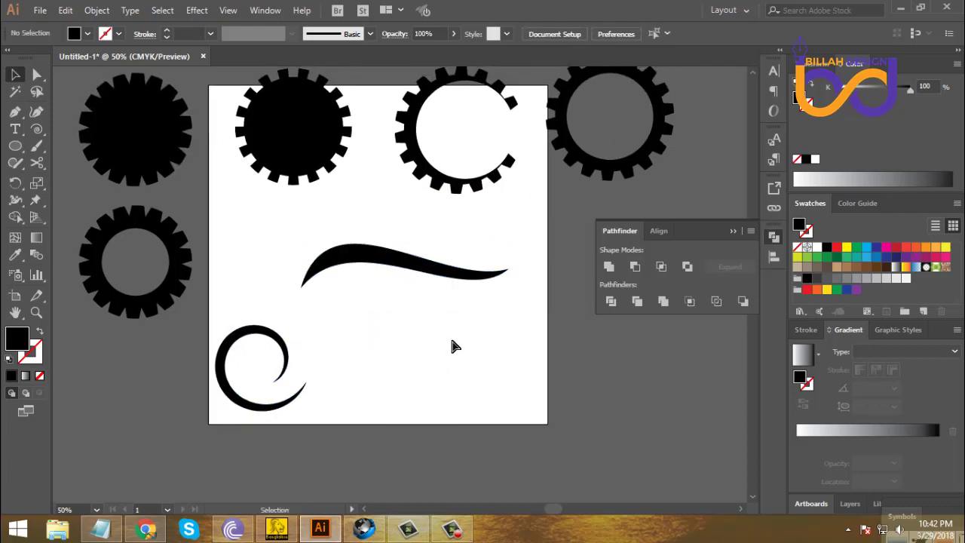
pyautogui.hotkey('ctrl', '=')
pyautogui.scroll(1, 473, 338)
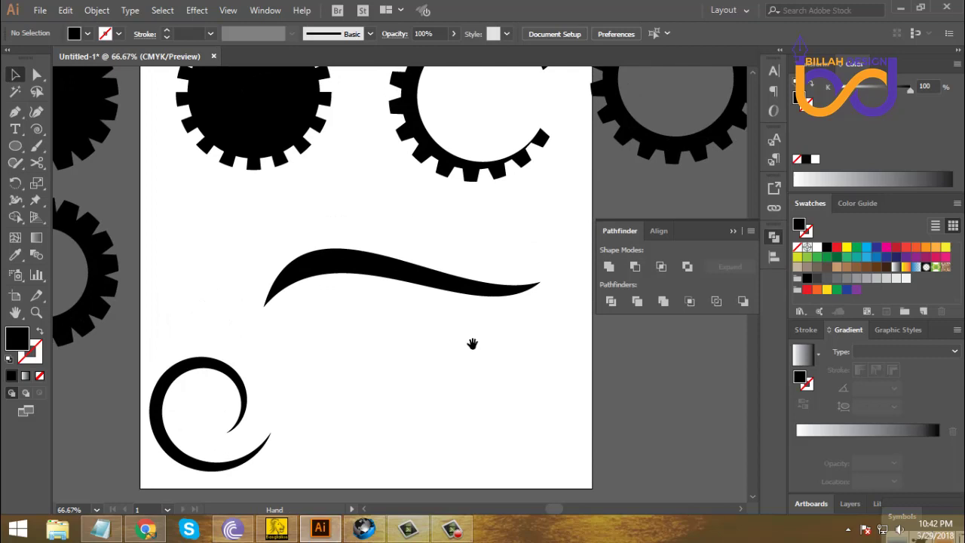
pyautogui.click(404, 279)
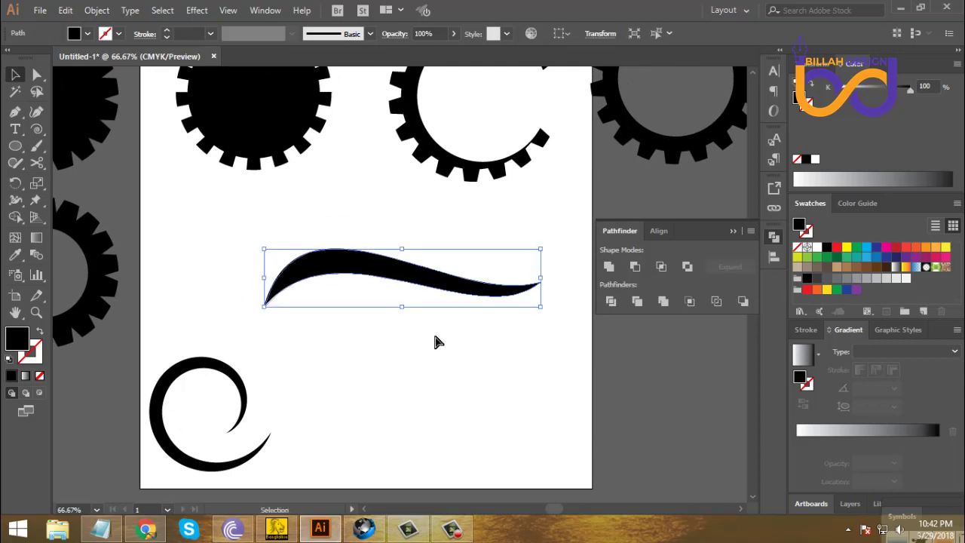
pyautogui.press('a')
pyautogui.press('v')
pyautogui.click(837, 248)
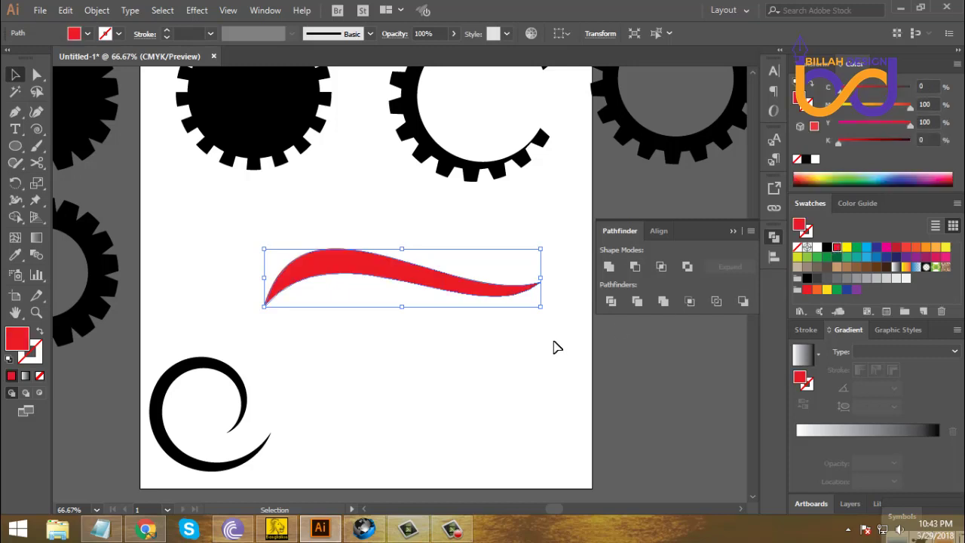
pyautogui.click(503, 359)
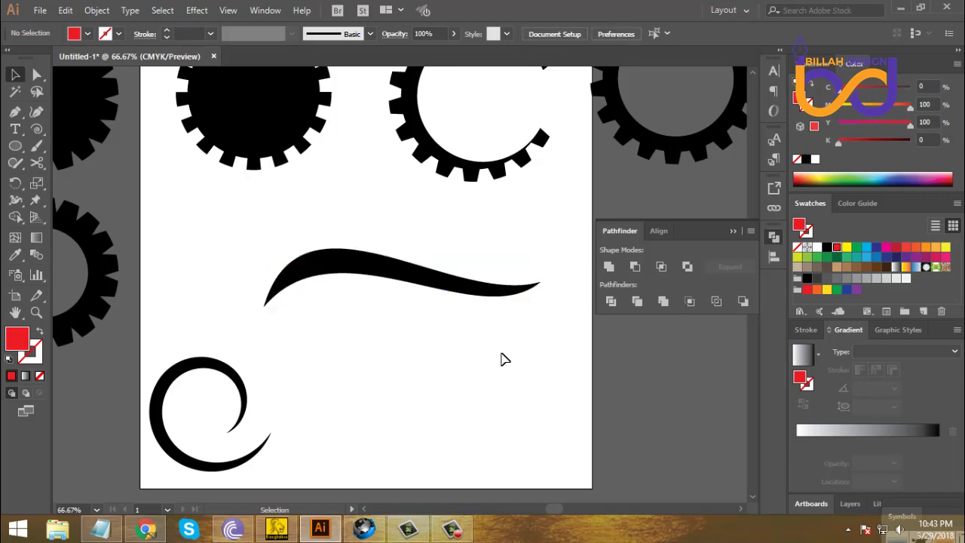
# - Swap the black swoosh's fill and stroke so only its outline remains
pyautogui.hscroll(-1, 504, 359)
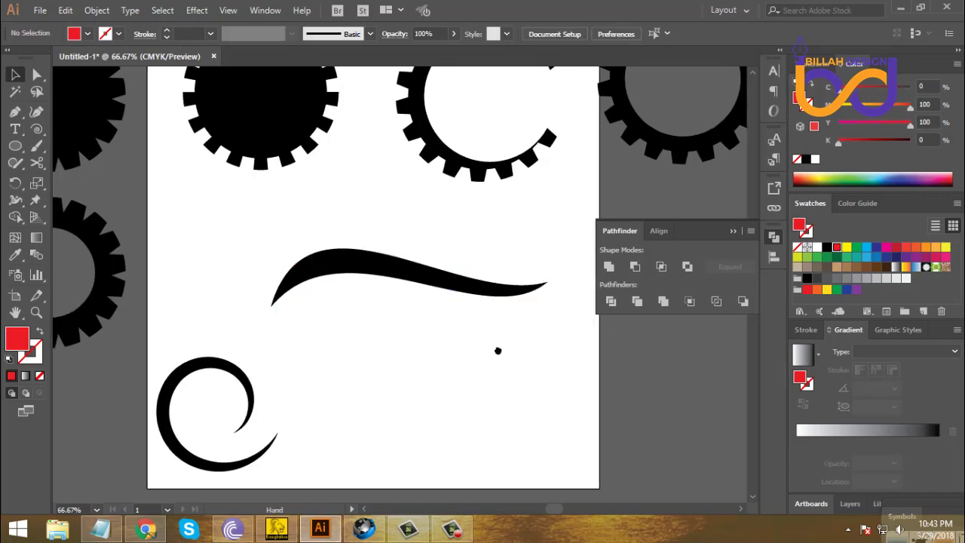
pyautogui.click(407, 276)
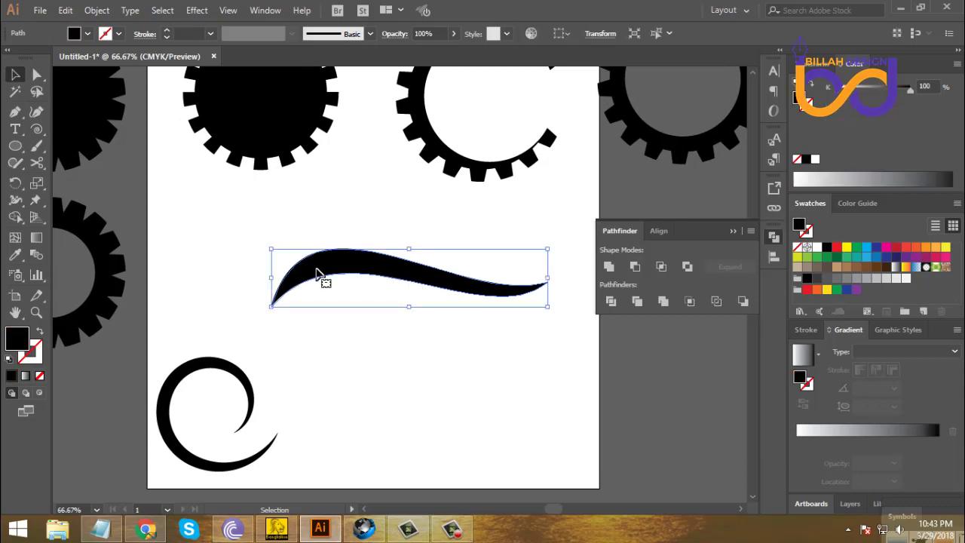
pyautogui.click(38, 333)
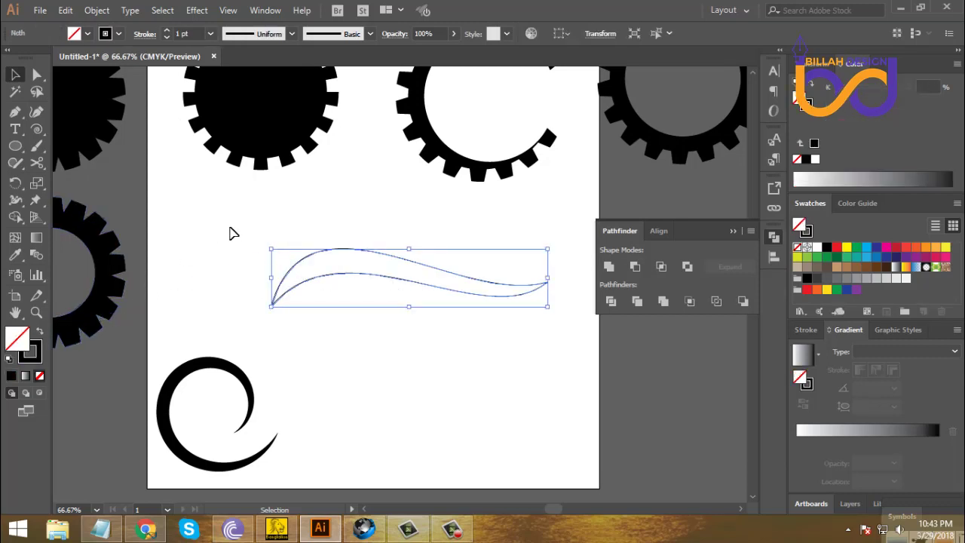
pyautogui.click(233, 234)
pyautogui.click(313, 277)
# - Cut the swoosh outline at both tips with Scissors and pull the lower edge away
pyautogui.click(39, 166)
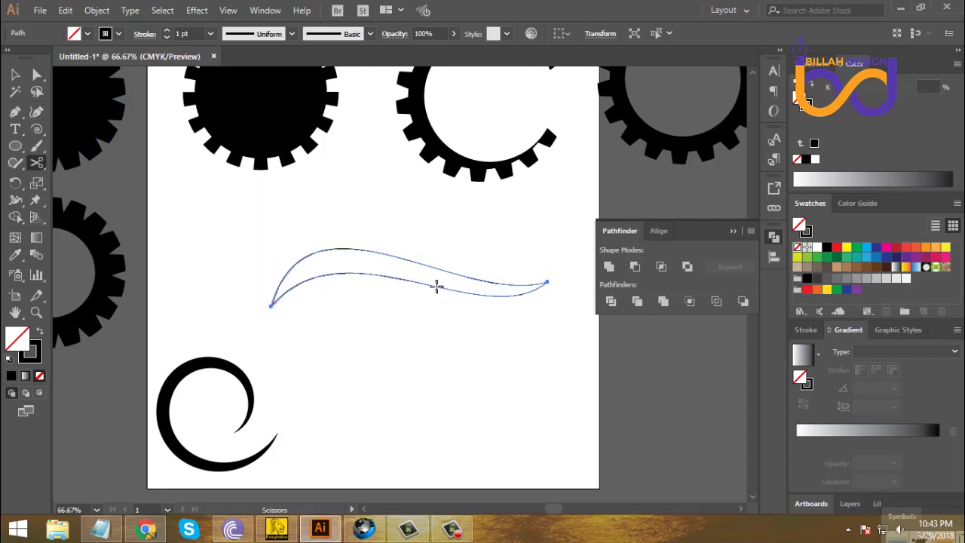
pyautogui.click(272, 306)
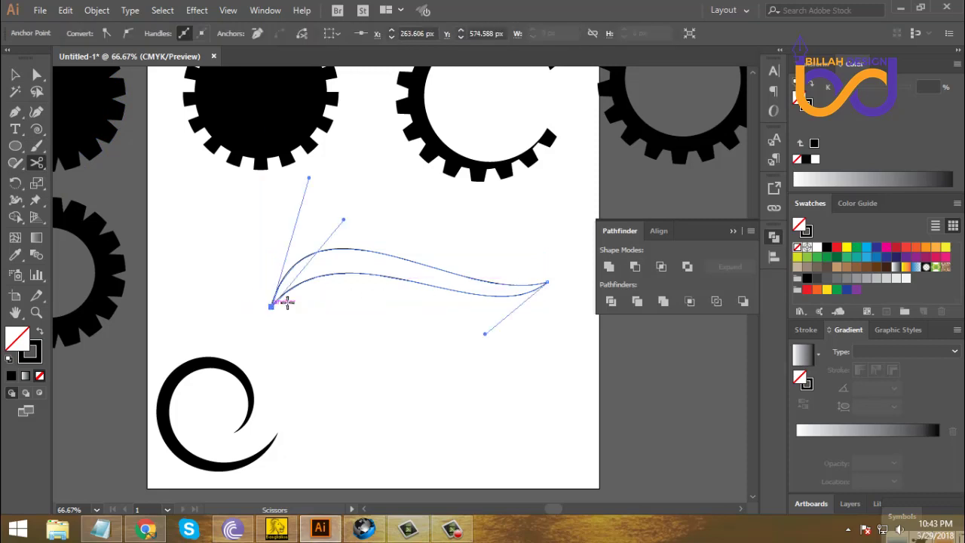
pyautogui.click(548, 283)
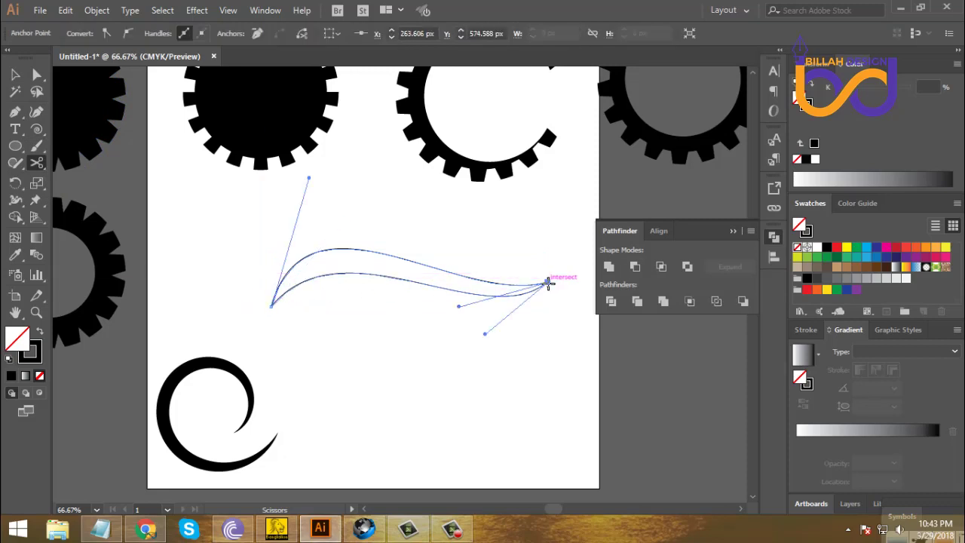
pyautogui.click(16, 74)
pyautogui.click(370, 368)
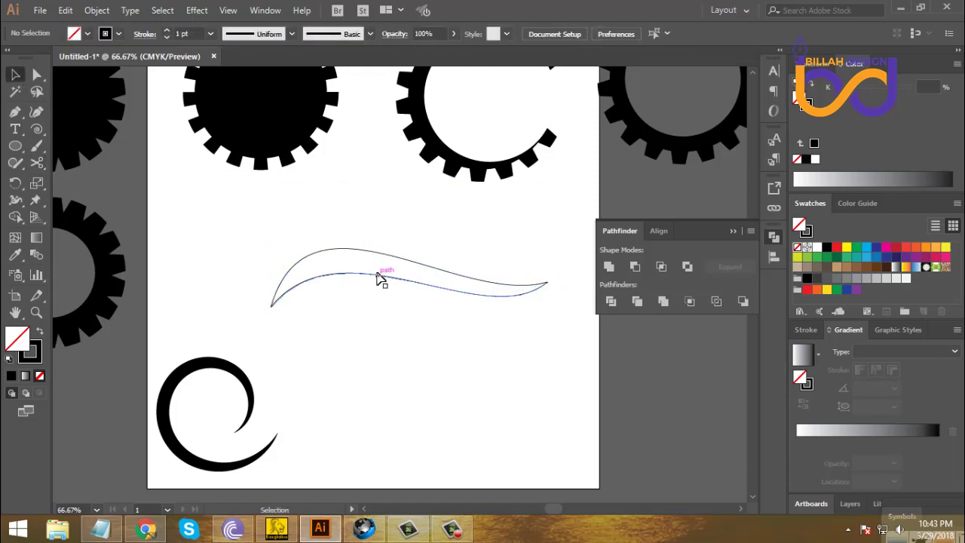
pyautogui.moveTo(378, 276); pyautogui.dragTo(390, 332)
# - Undo the last two lower-edge edits and thicken the curve's stroke to 17 pt
pyautogui.hotkey('ctrl', 'z')
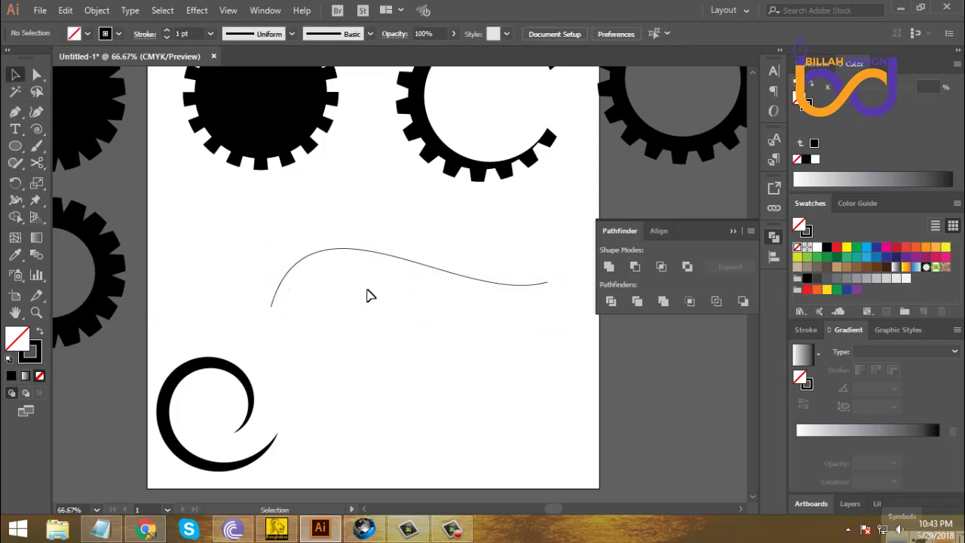
pyautogui.hotkey('ctrl', 'z')
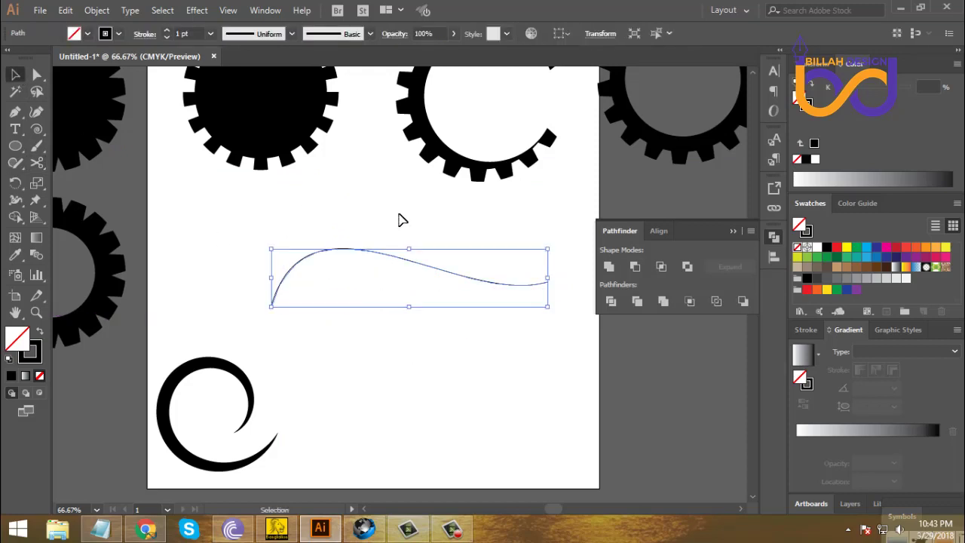
pyautogui.click(166, 30)
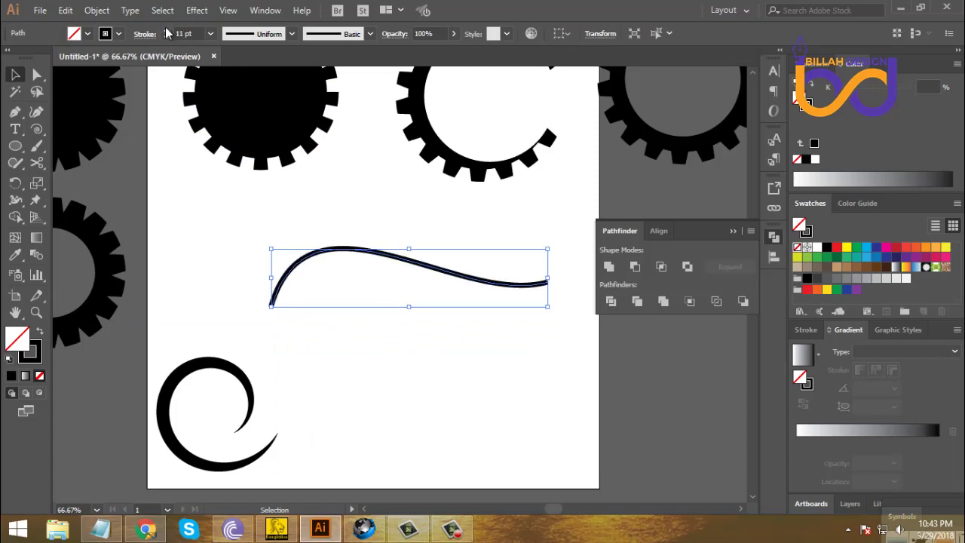
pyautogui.click(166, 30)
pyautogui.click(167, 30)
pyautogui.click(167, 30)
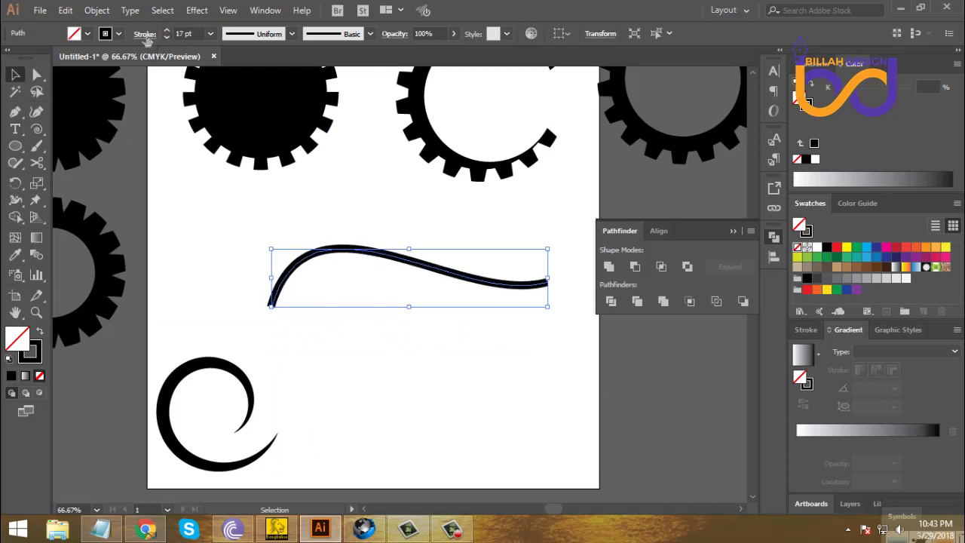
# - Make the curve's stroke a dashed line and set its weight to 32 pt
pyautogui.click(146, 35)
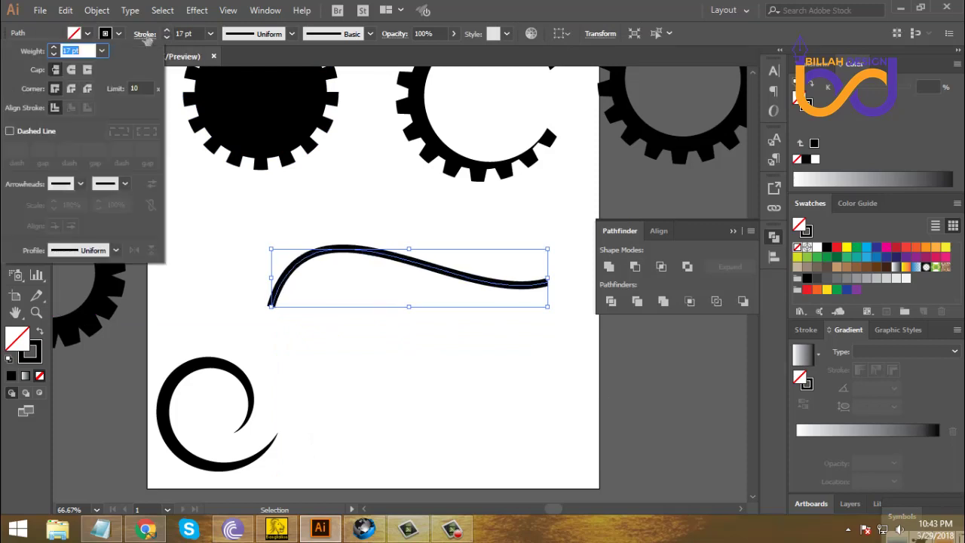
pyautogui.click(11, 132)
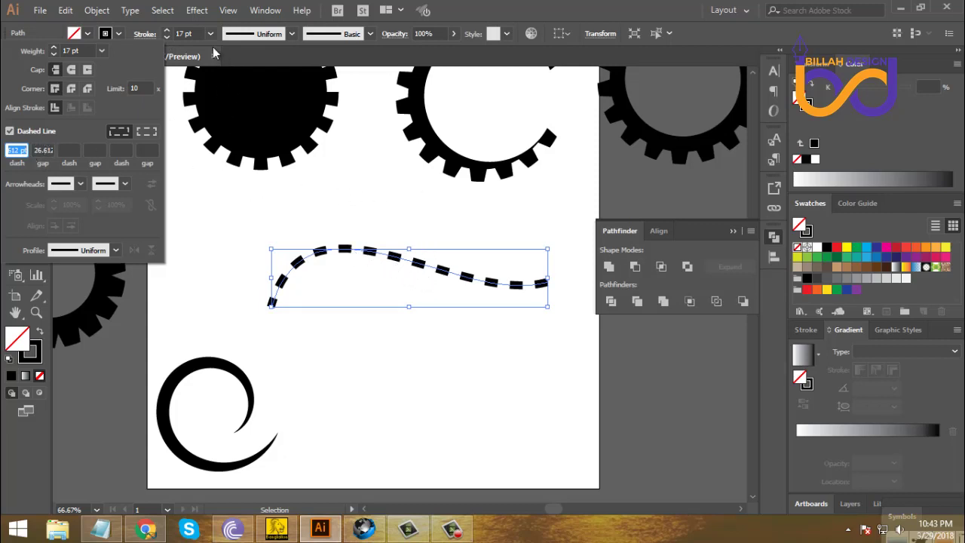
pyautogui.click(168, 31)
pyautogui.click(167, 31)
pyautogui.click(168, 31)
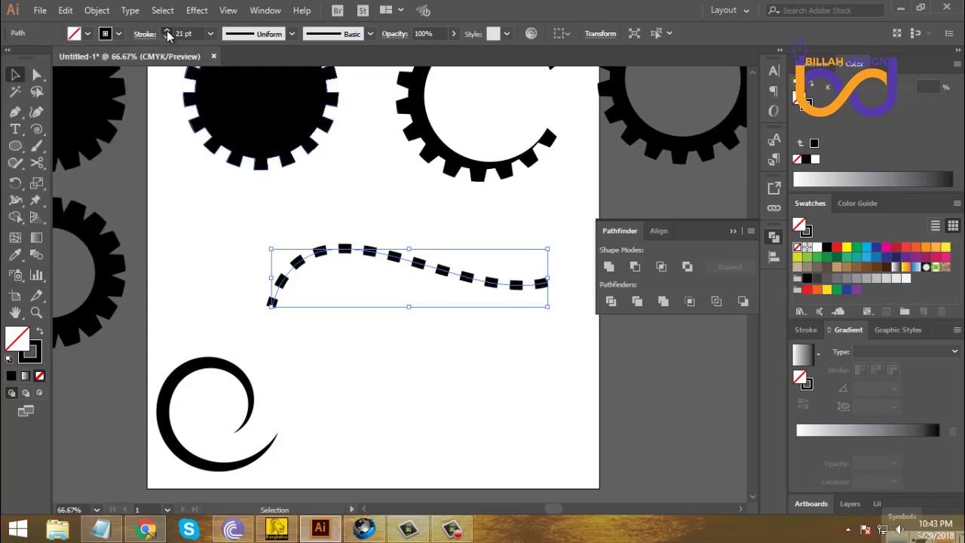
pyautogui.click(168, 31)
pyautogui.click(167, 31)
pyautogui.click(167, 31)
pyautogui.click(167, 31)
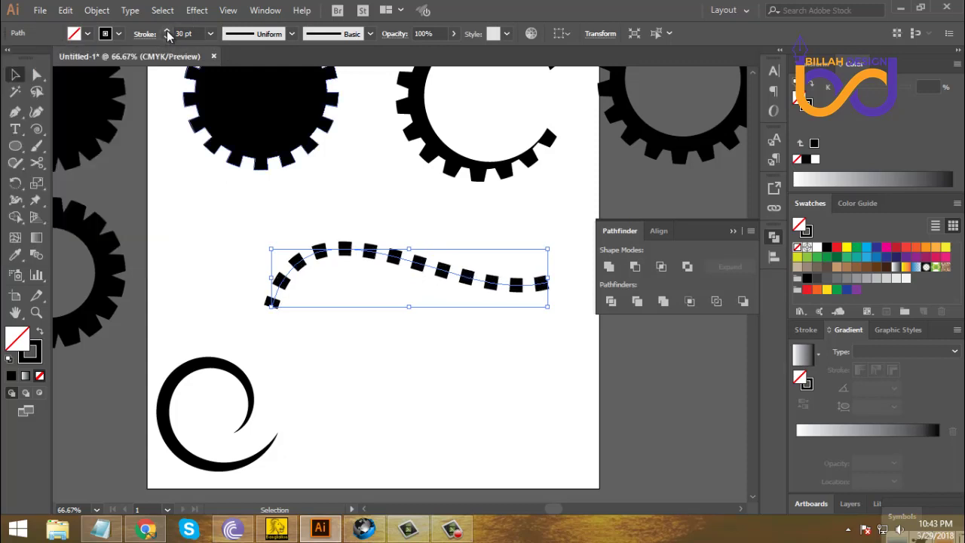
pyautogui.click(167, 31)
pyautogui.click(167, 31)
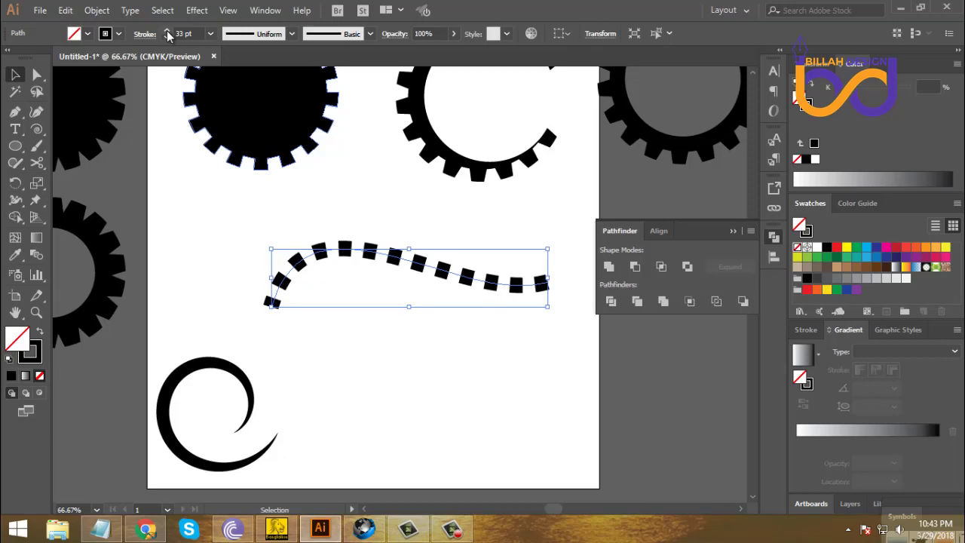
pyautogui.click(167, 36)
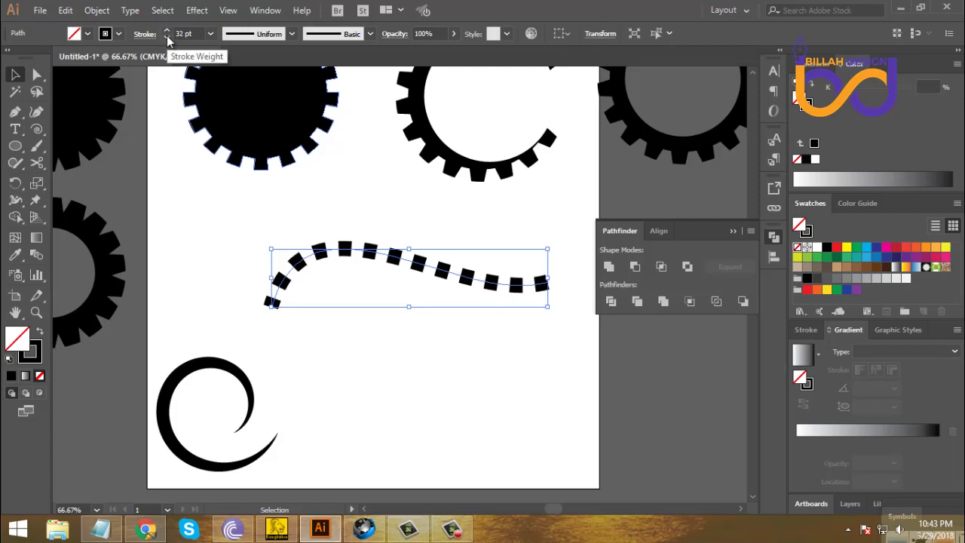
pyautogui.click(486, 356)
pyautogui.click(443, 272)
pyautogui.click(470, 361)
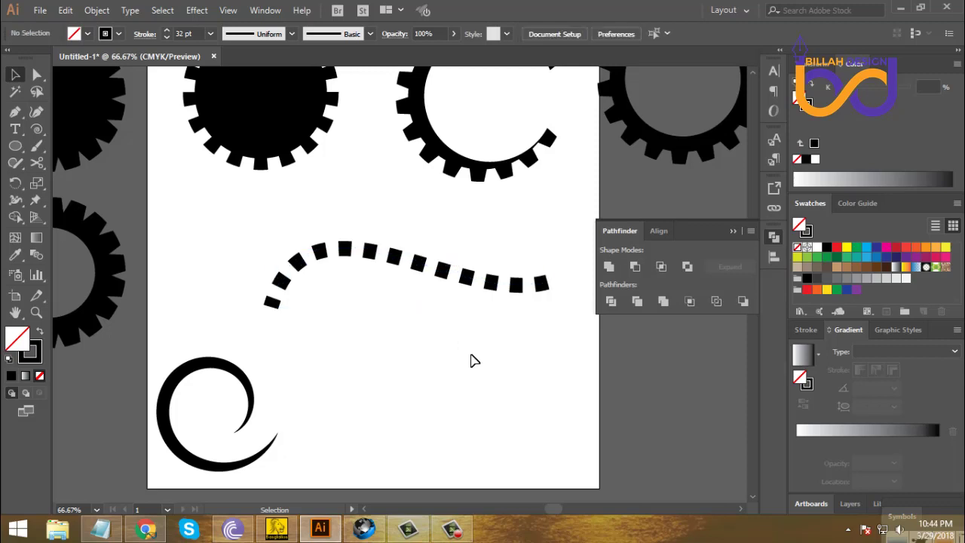
# - Paste the red swoosh in back of the dashed curve with Ctrl+B
pyautogui.press('a')
pyautogui.hotkey('ctrl', 'b')
pyautogui.press('v')
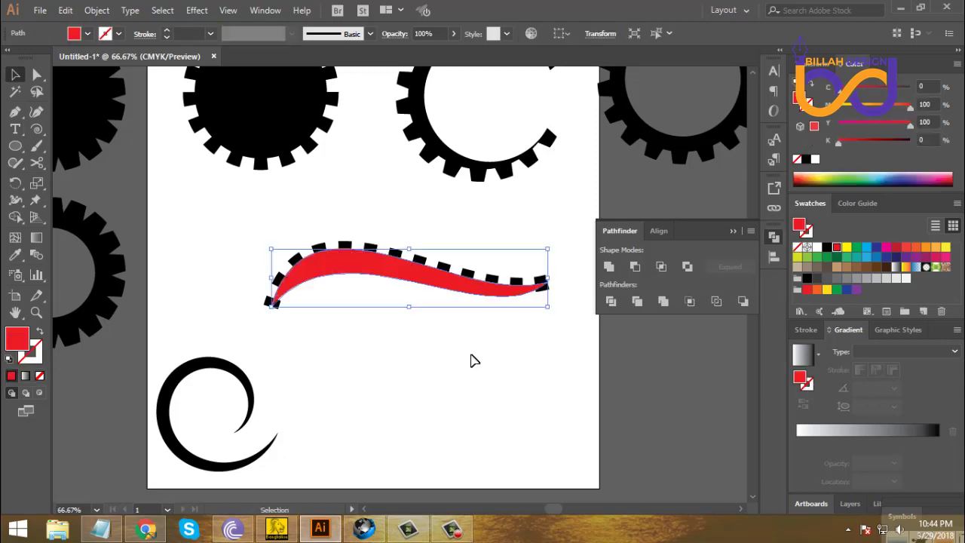
pyautogui.click(470, 361)
# - Zoom to 100%, check the red swoosh's anchor points and centre the view on it
pyautogui.hotkey('ctrl', '=')
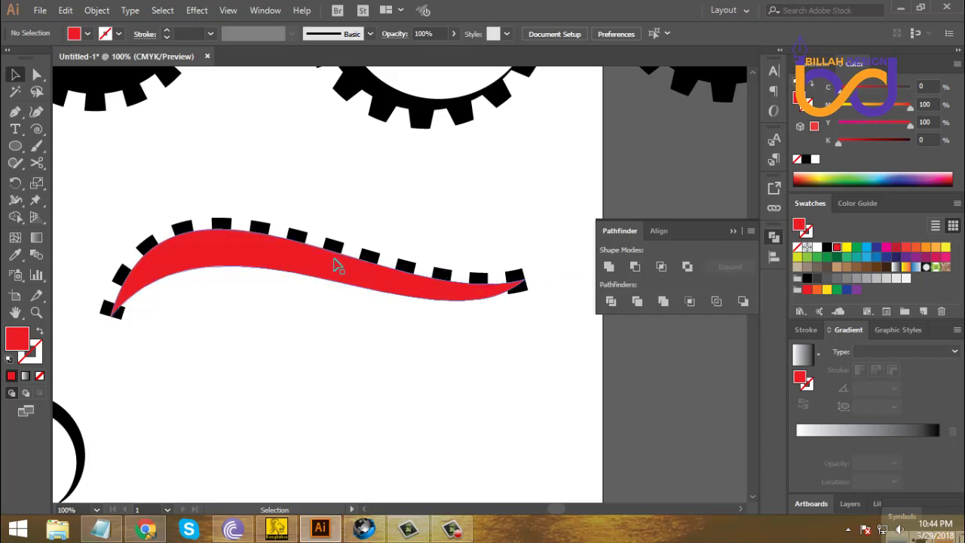
pyautogui.click(280, 269)
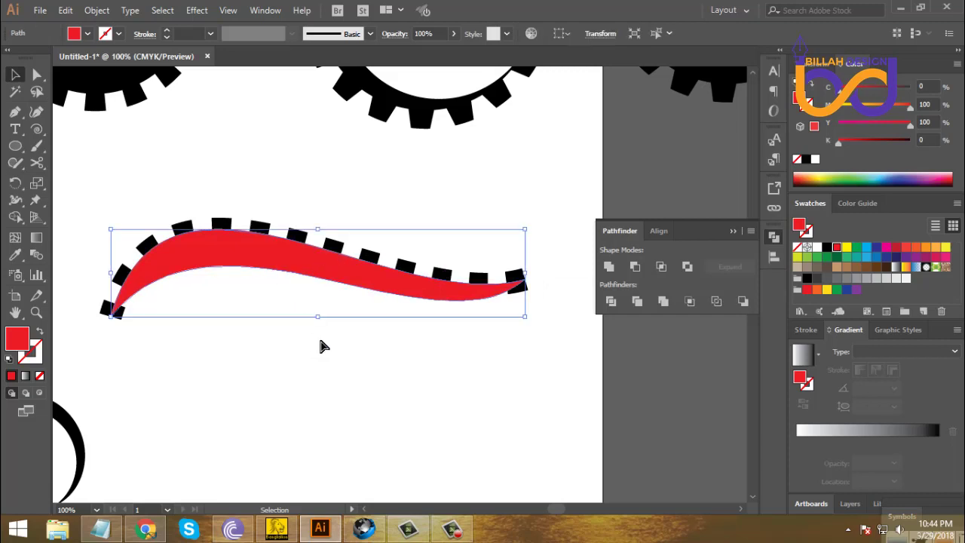
pyautogui.press('a')
pyautogui.click(320, 341)
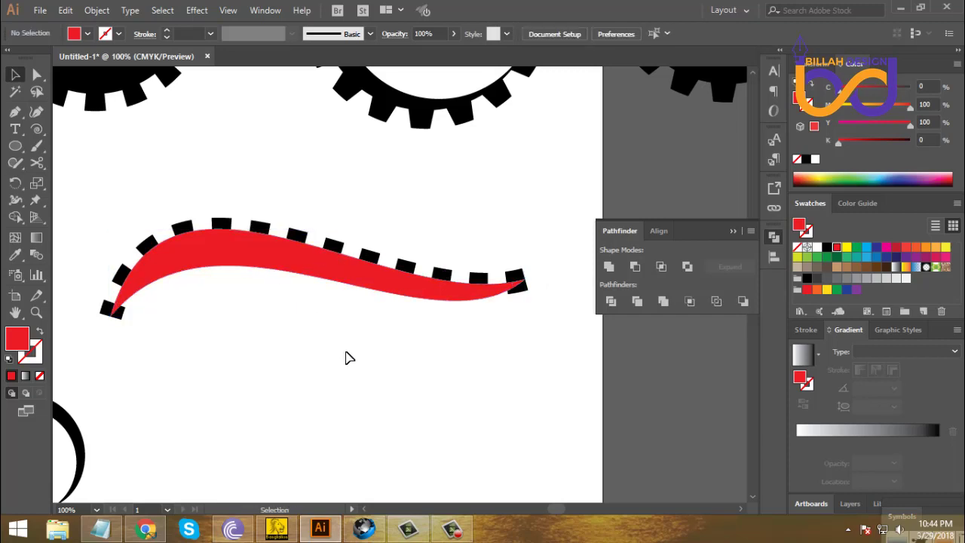
pyautogui.press('space')
pyautogui.moveTo(371, 343); pyautogui.dragTo(375, 321)
# - Give the dashed teeth path a tapered width profile so it narrows toward both ends
pyautogui.click(365, 270)
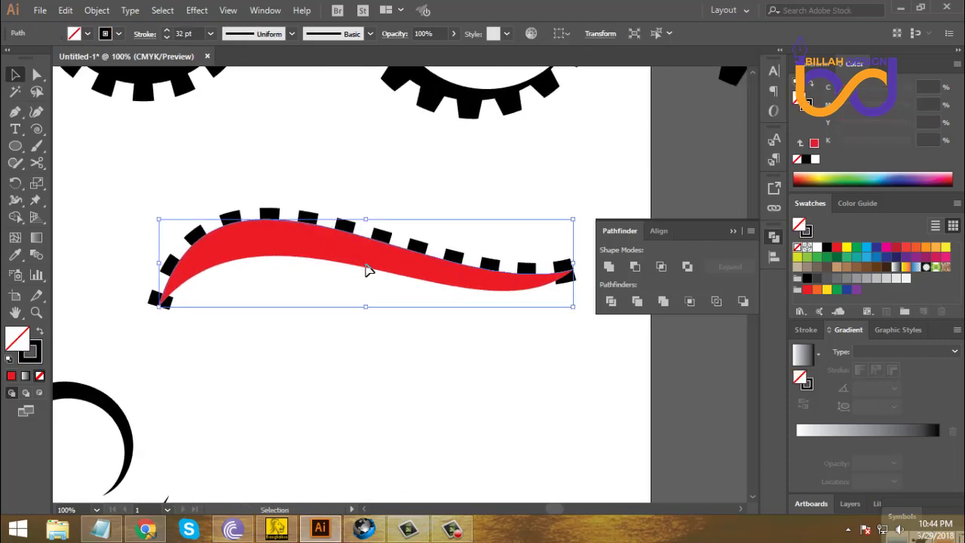
pyautogui.click(384, 321)
pyautogui.moveTo(328, 158); pyautogui.dragTo(356, 246)
pyautogui.click(270, 34)
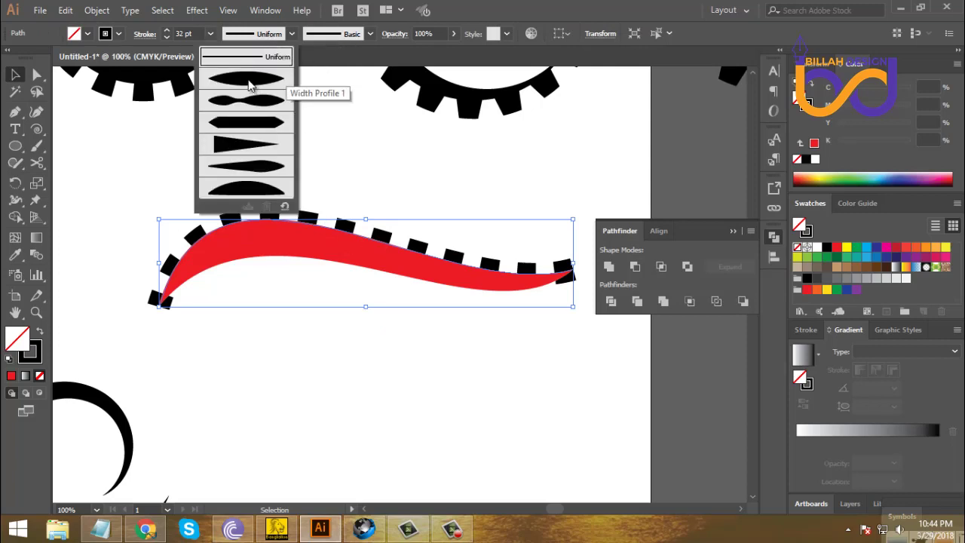
pyautogui.click(248, 79)
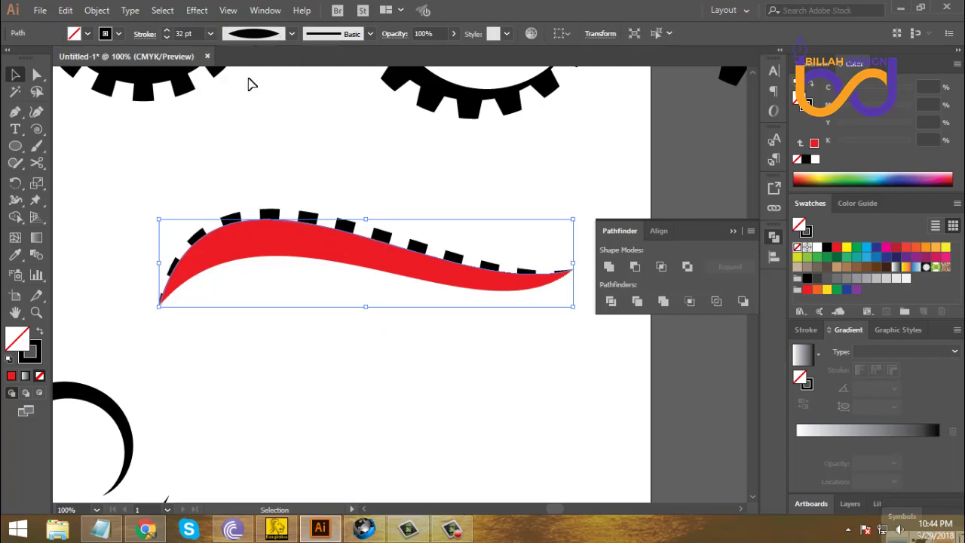
# - Make the dashed teeth's stroke red to match the swoosh body
pyautogui.click(402, 349)
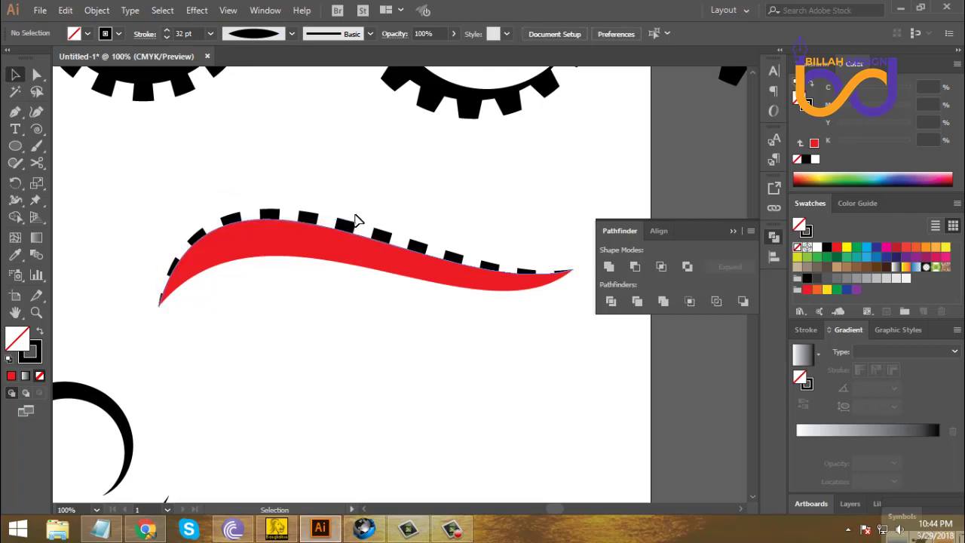
pyautogui.click(348, 255)
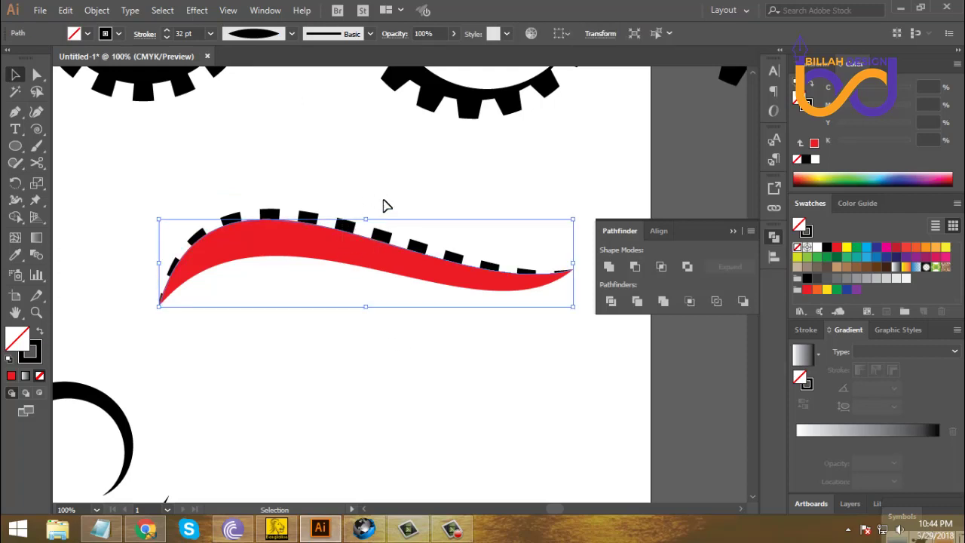
pyautogui.click(806, 231)
pyautogui.click(837, 247)
pyautogui.click(541, 371)
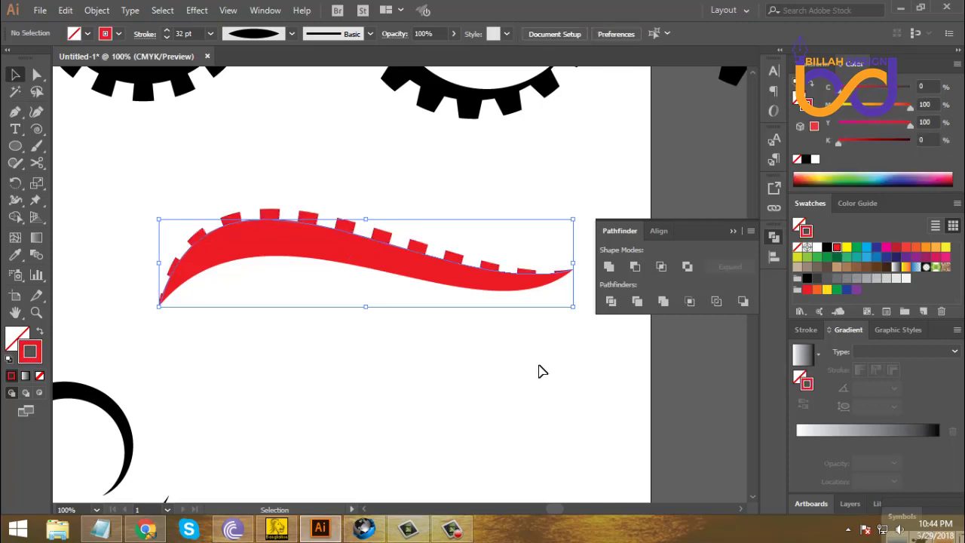
pyautogui.press('space')
pyautogui.moveTo(285, 160); pyautogui.dragTo(346, 294)
# - Adjust the teeth curve's upper and lower direction handles with Direct Selection for a slimmer swoosh, then zoom out
pyautogui.click(359, 355)
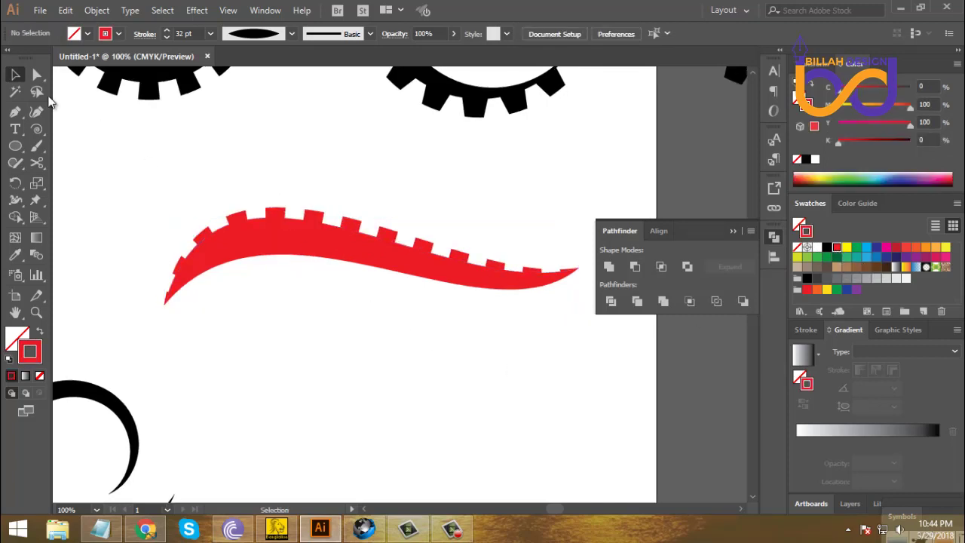
pyautogui.click(36, 74)
pyautogui.click(380, 280)
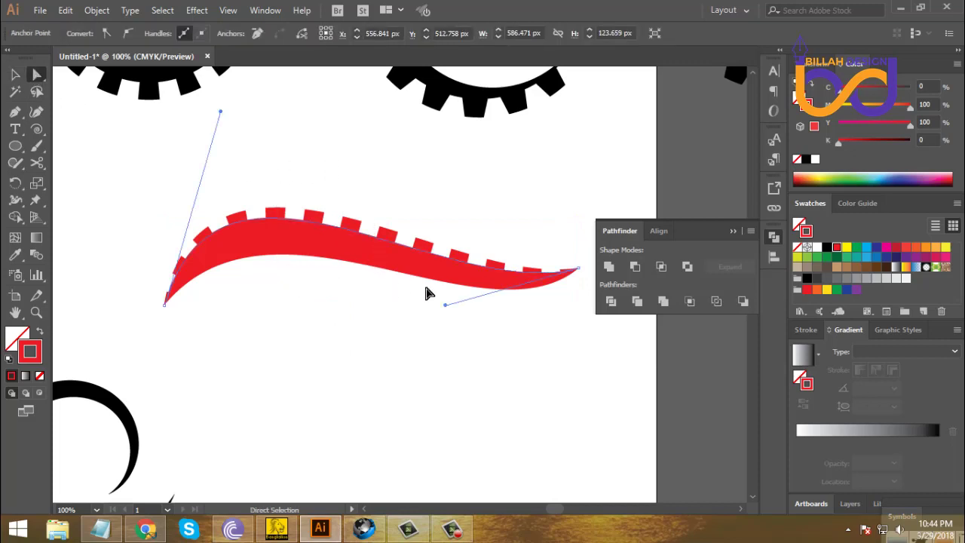
pyautogui.moveTo(221, 112); pyautogui.dragTo(220, 107)
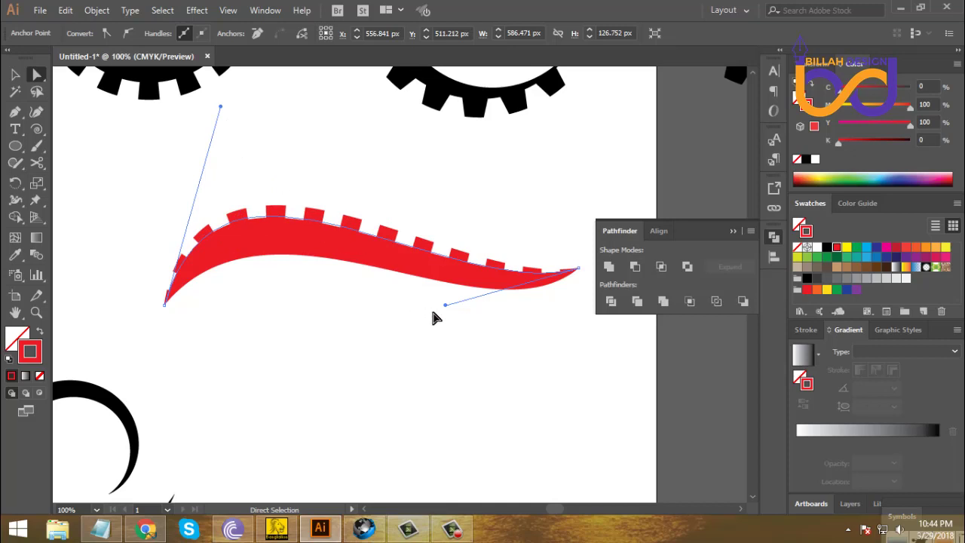
pyautogui.moveTo(446, 305); pyautogui.dragTo(440, 307)
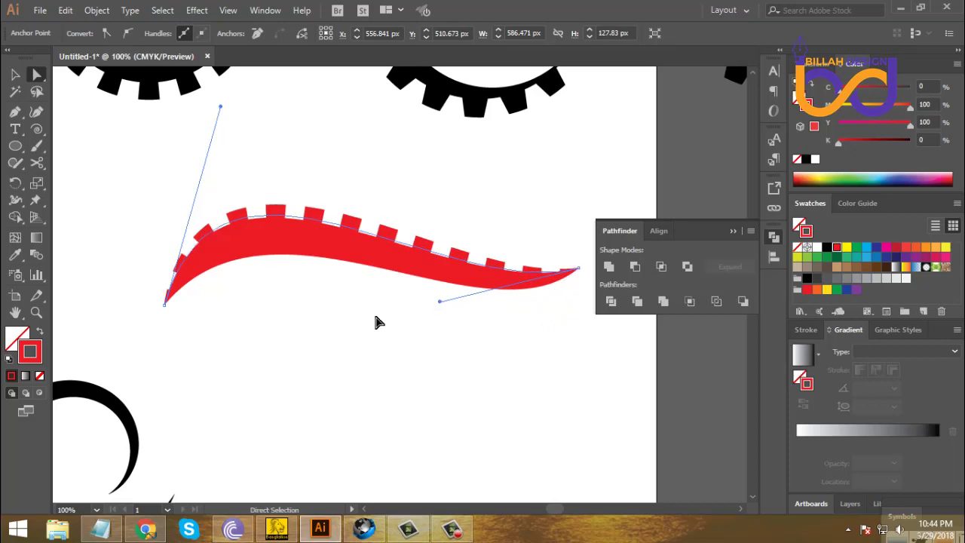
pyautogui.click(309, 306)
pyautogui.press('v')
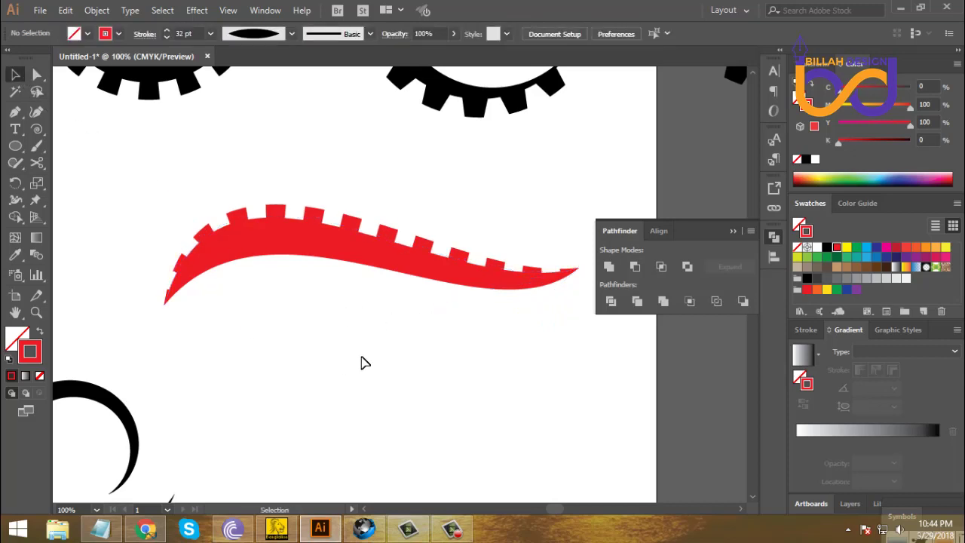
pyautogui.hotkey('ctrl', '-')
pyautogui.hotkey('ctrl', '-')
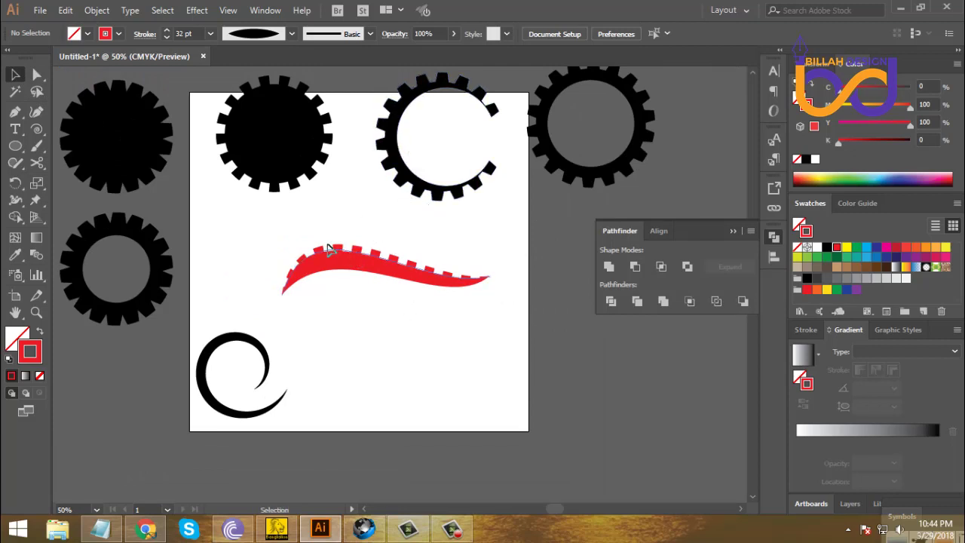
# - Expand the red curve's dashed stroke into shapes with Object > Expand Appearance
pyautogui.moveTo(420, 237); pyautogui.dragTo(351, 285)
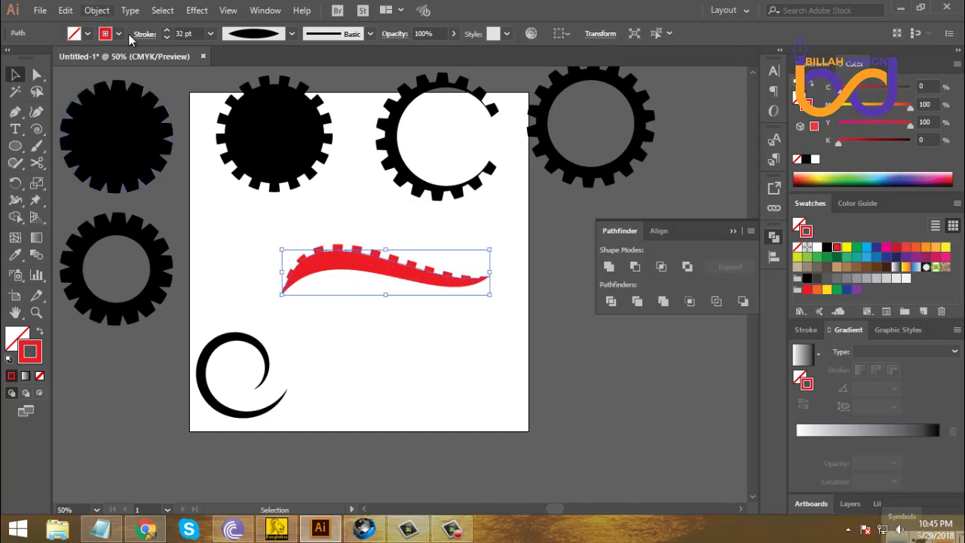
pyautogui.click(97, 10)
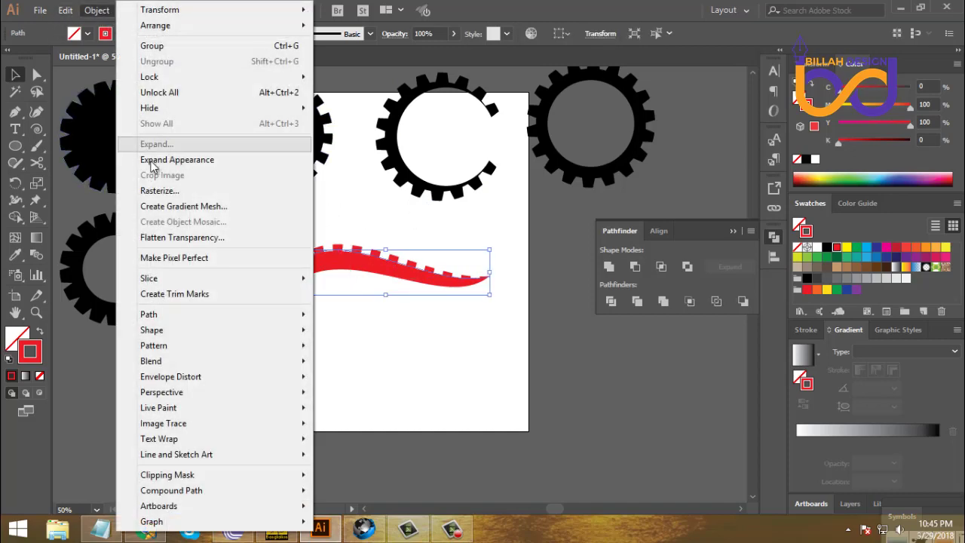
pyautogui.click(196, 160)
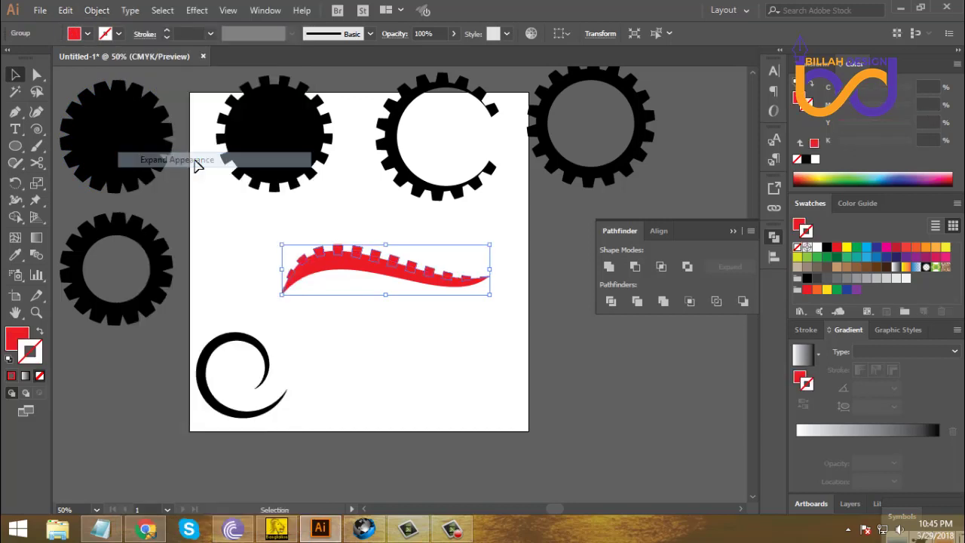
pyautogui.click(381, 330)
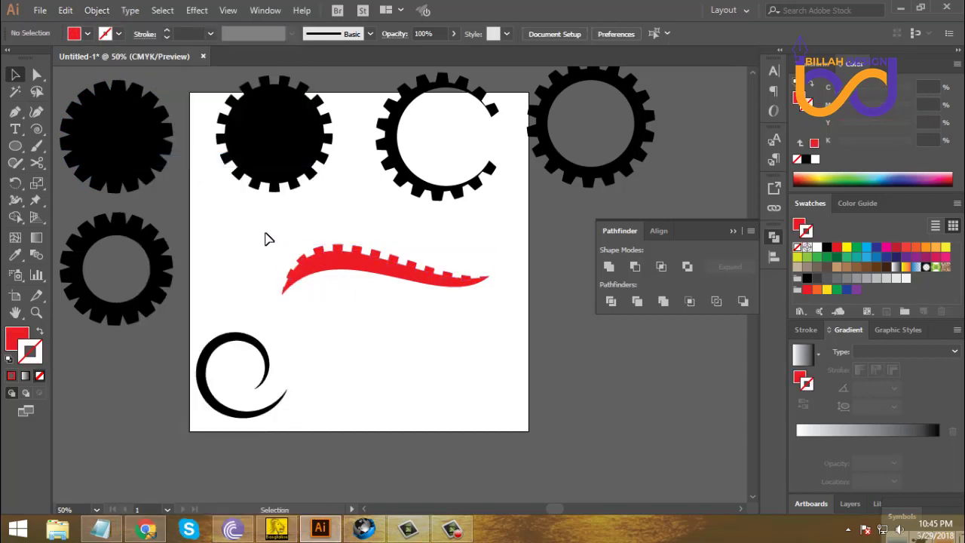
pyautogui.hotkey('ctrl', 'z')
# - Unite all parts of the red swoosh into a single shape with Pathfinder
pyautogui.click(420, 363)
pyautogui.moveTo(307, 242); pyautogui.dragTo(394, 302)
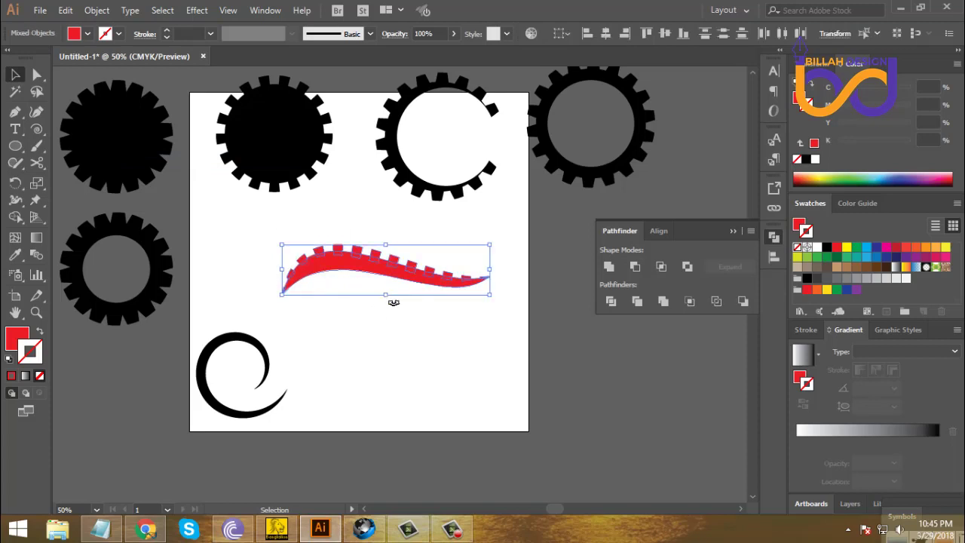
pyautogui.click(611, 268)
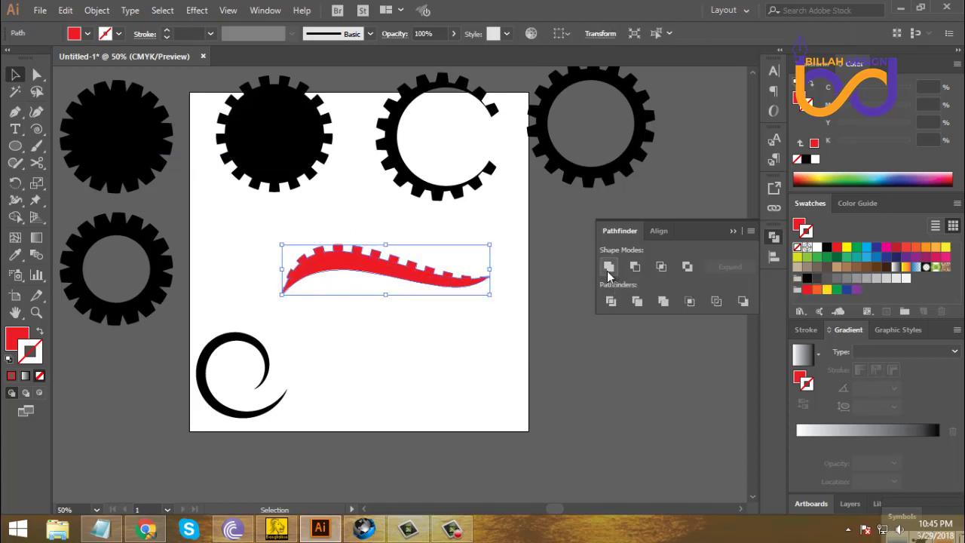
pyautogui.click(465, 305)
# - Move the merged red swoosh higher and further right, past the artboard's right edge
pyautogui.moveTo(454, 291); pyautogui.dragTo(454, 255)
pyautogui.click(478, 319)
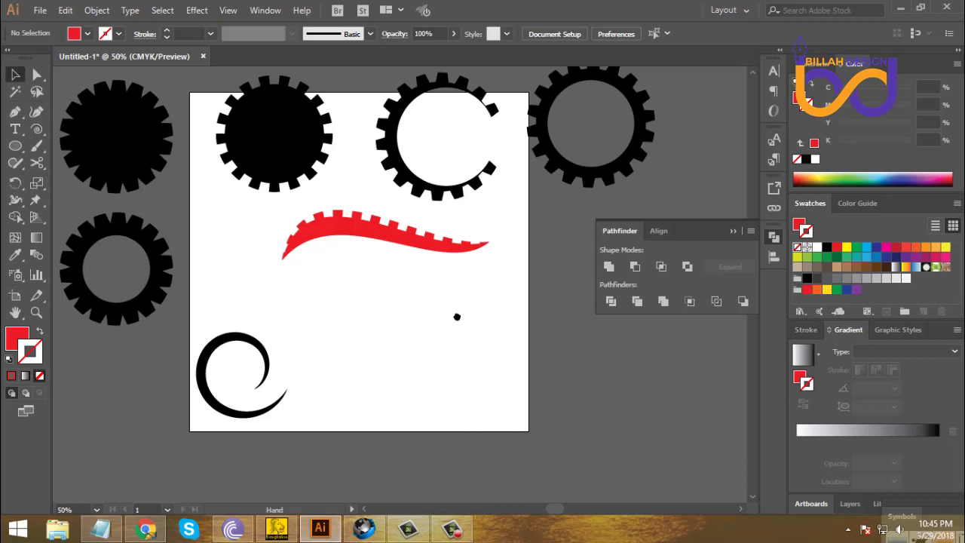
pyautogui.moveTo(455, 319)
pyautogui.mouseDown()
pyautogui.moveTo(452, 294)
pyautogui.moveTo(464, 321)
pyautogui.mouseUp()
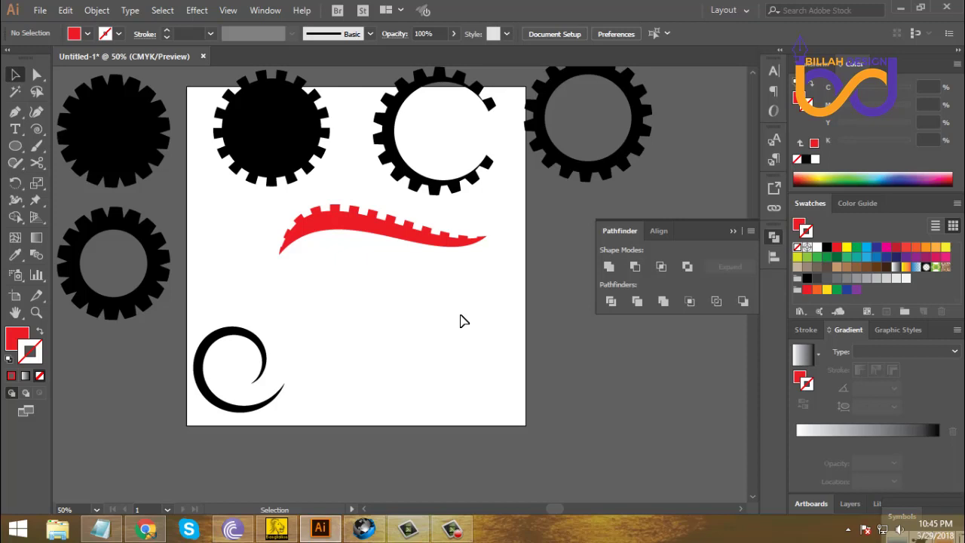
pyautogui.moveTo(393, 240); pyautogui.dragTo(519, 230)
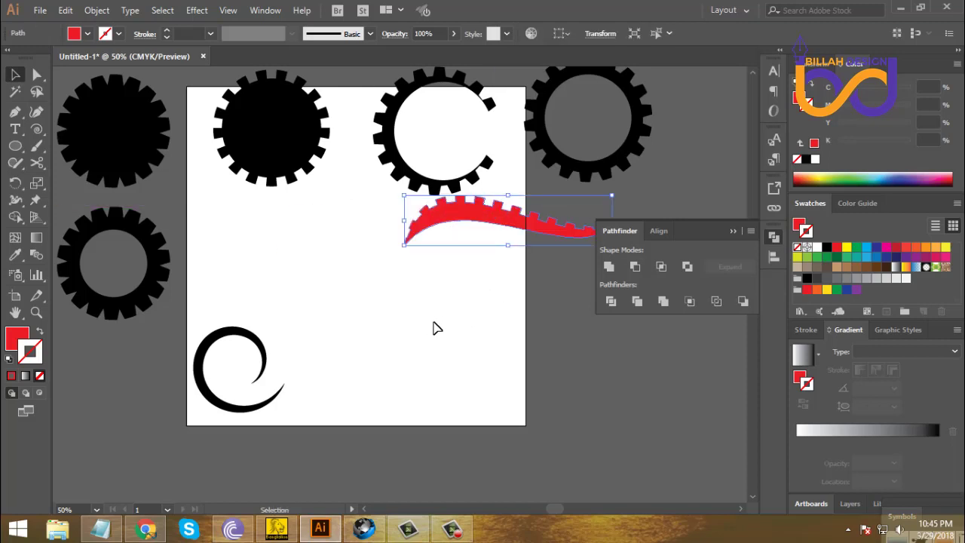
# - Move the black spiral up and to the right on the artboard
pyautogui.moveTo(259, 326); pyautogui.dragTo(359, 263)
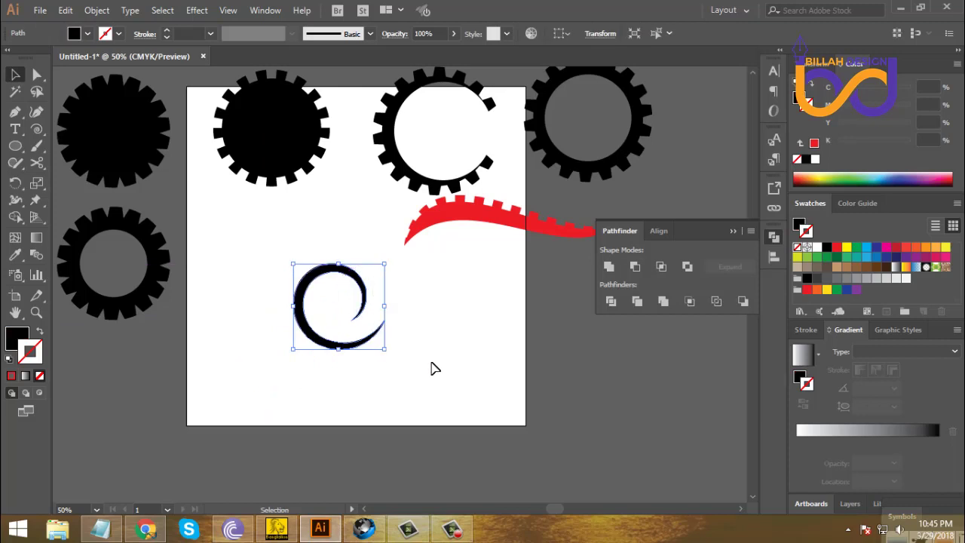
pyautogui.click(433, 369)
pyautogui.click(362, 341)
pyautogui.press('a')
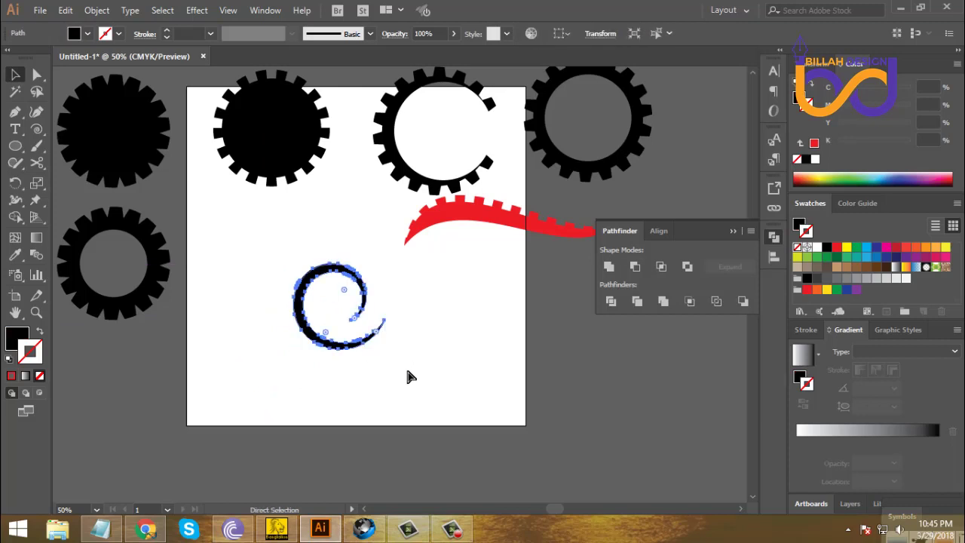
pyautogui.press('v')
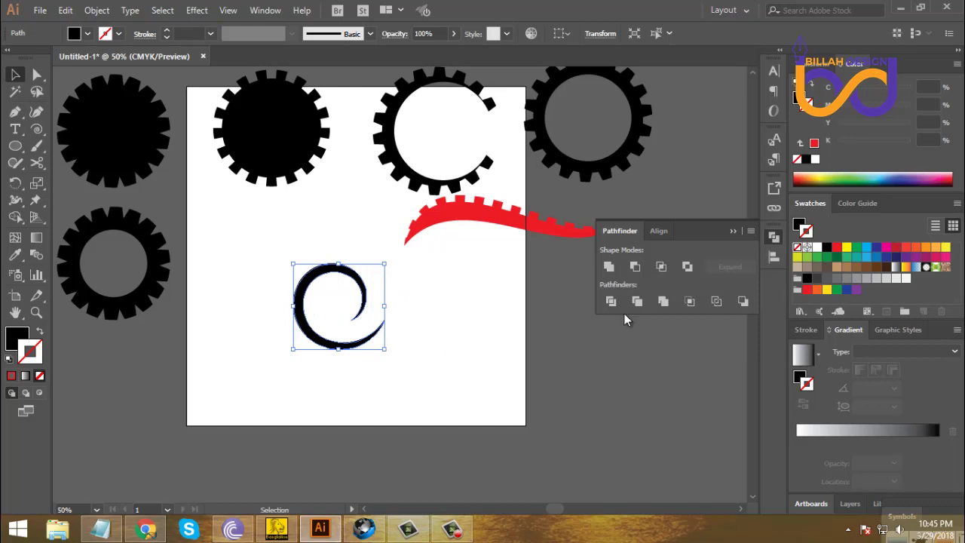
# - Swap the spiral's fill and stroke, leaving a thin 1 pt black outline with no fill
pyautogui.press('x')
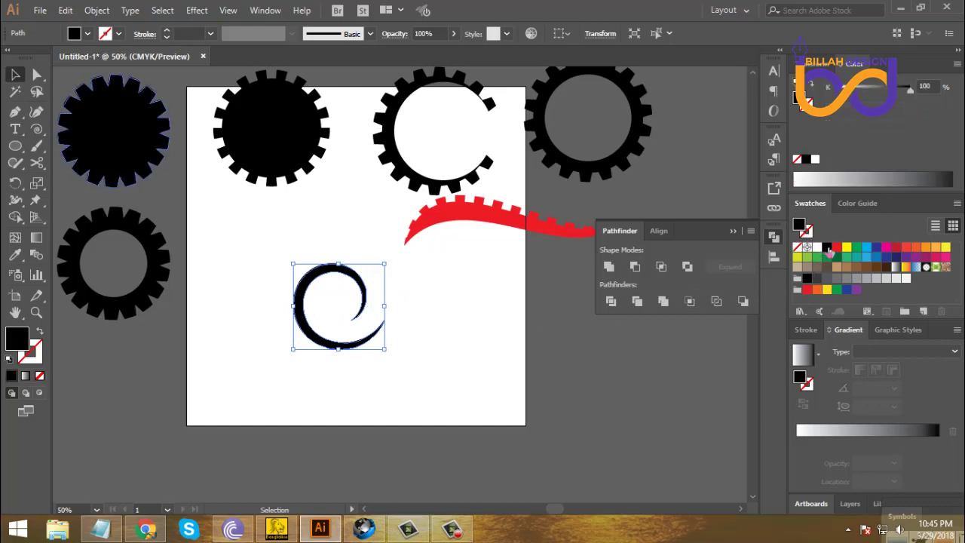
pyautogui.click(836, 248)
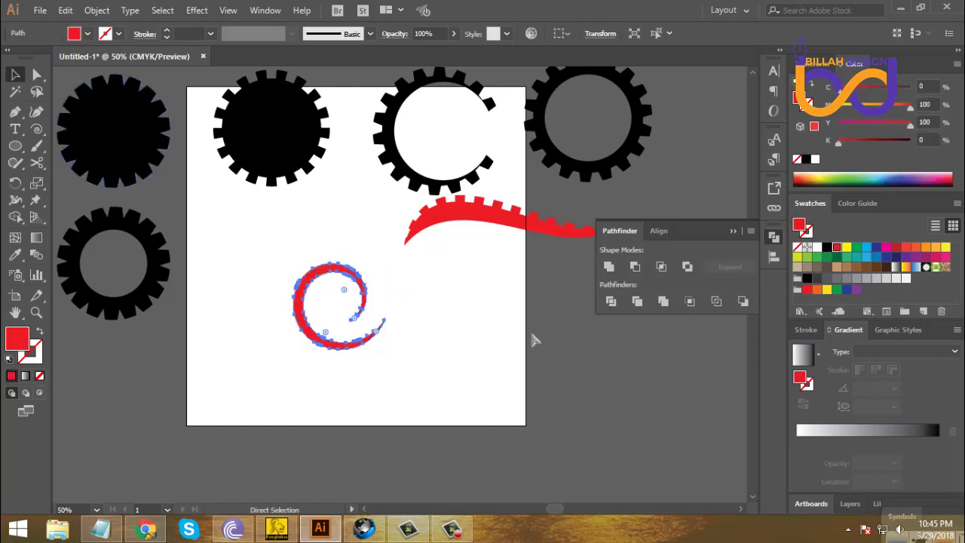
pyautogui.hotkey('ctrl', 'z')
pyautogui.click(534, 340)
pyautogui.click(338, 322)
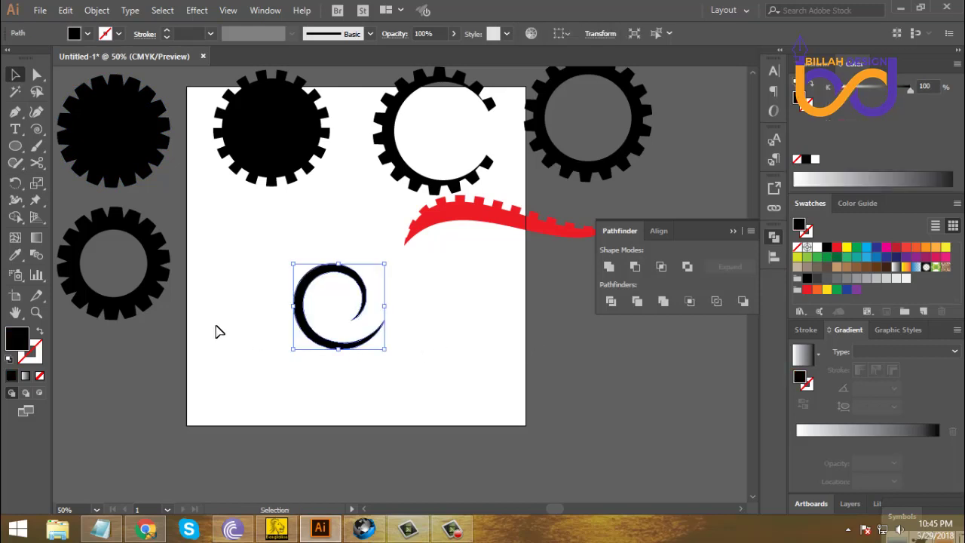
pyautogui.click(40, 332)
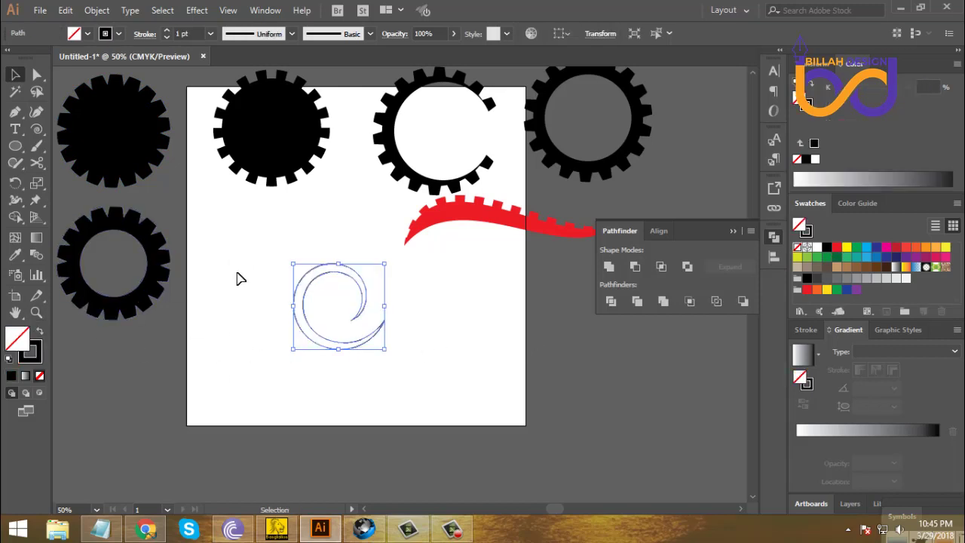
pyautogui.hotkey('ctrl', '1')
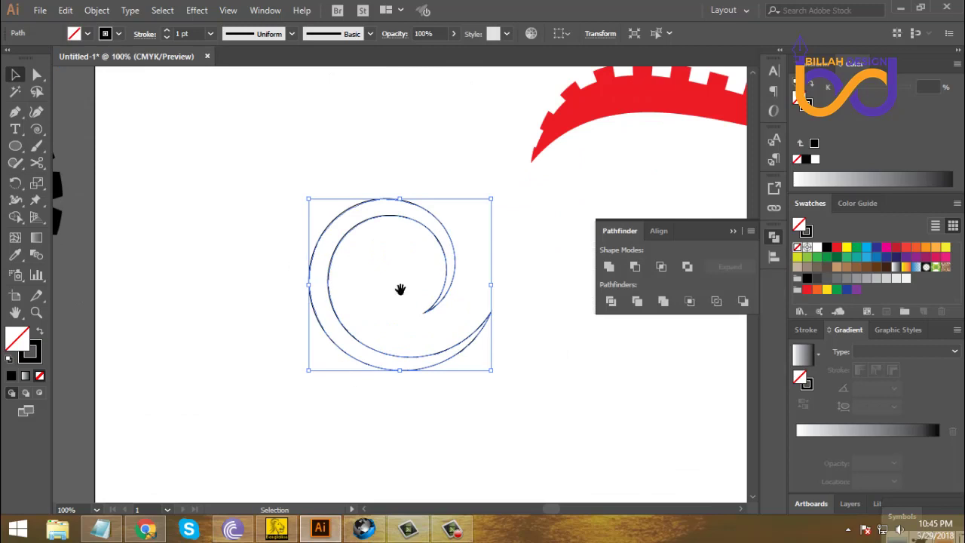
# - Cut the spiral outline at its outer and inner end anchors with the Scissors tool
pyautogui.moveTo(398, 287); pyautogui.dragTo(136, 218)
pyautogui.press('c')
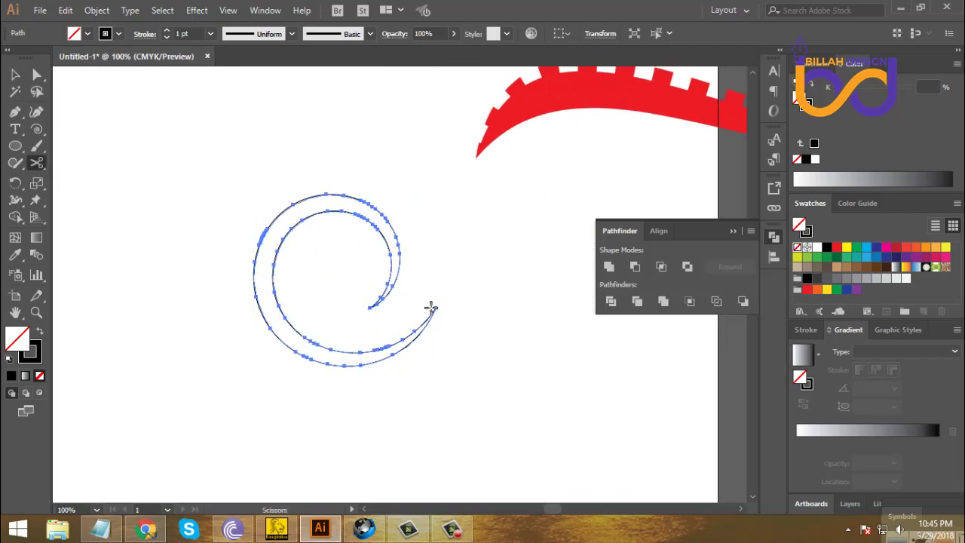
pyautogui.click(435, 307)
pyautogui.click(370, 307)
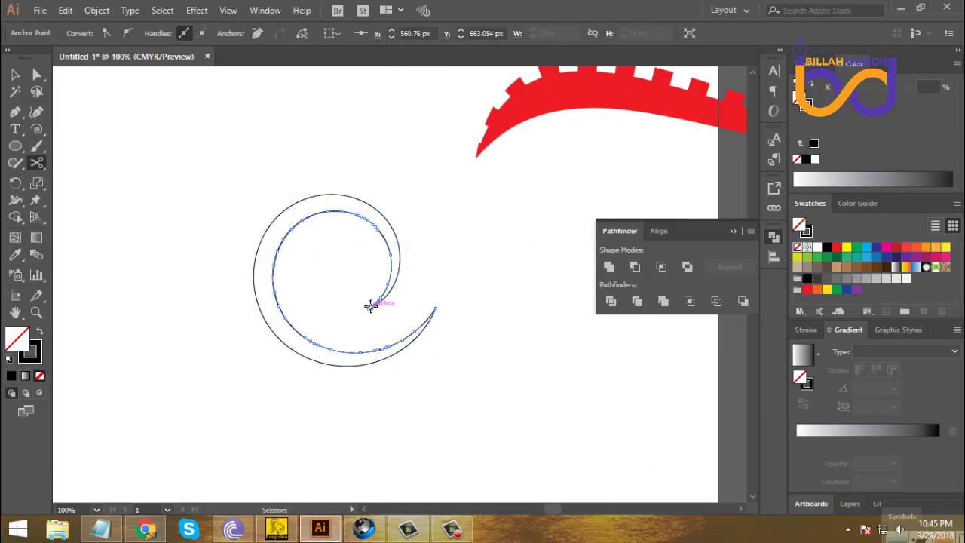
pyautogui.click(37, 74)
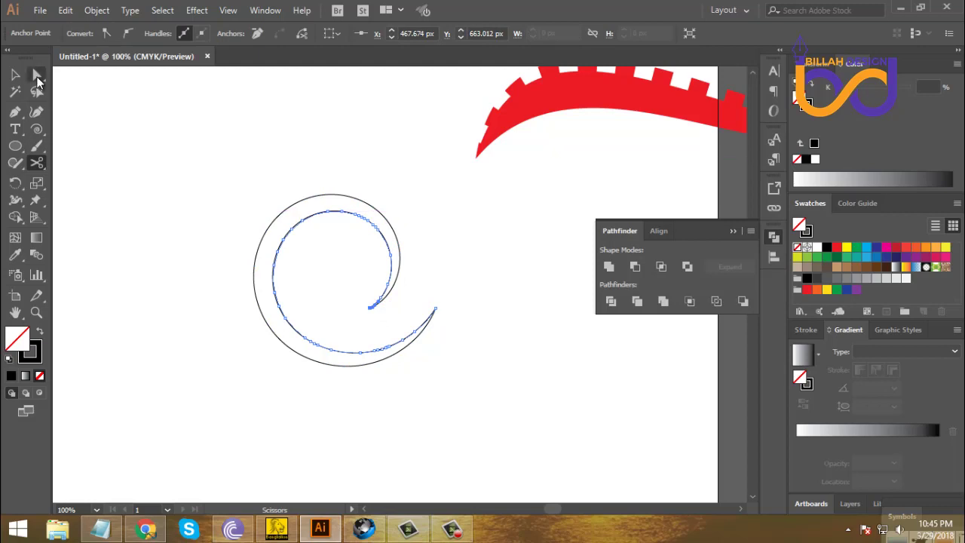
pyautogui.click(123, 240)
pyautogui.moveTo(309, 281); pyautogui.dragTo(302, 302)
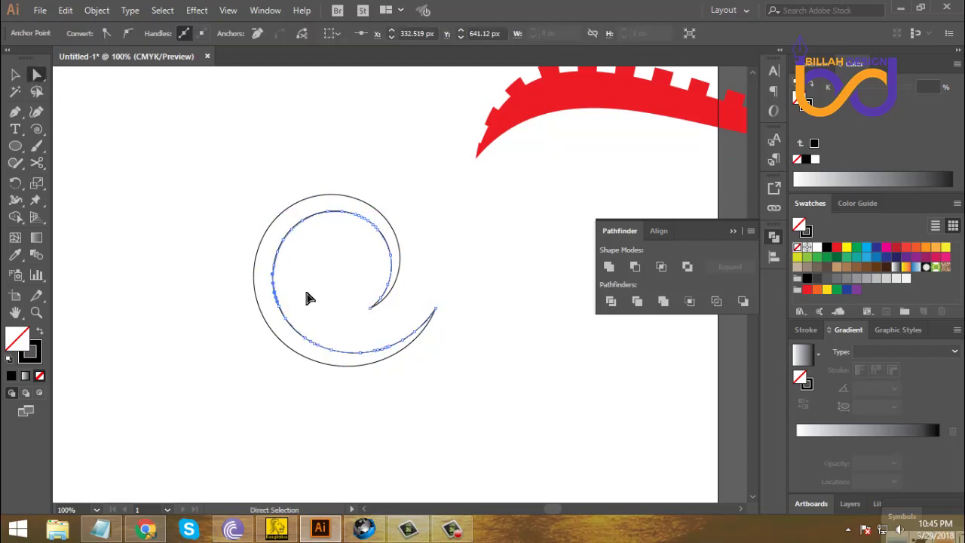
pyautogui.click(308, 297)
pyautogui.hotkey('ctrl', '-')
pyautogui.hotkey('ctrl', '-')
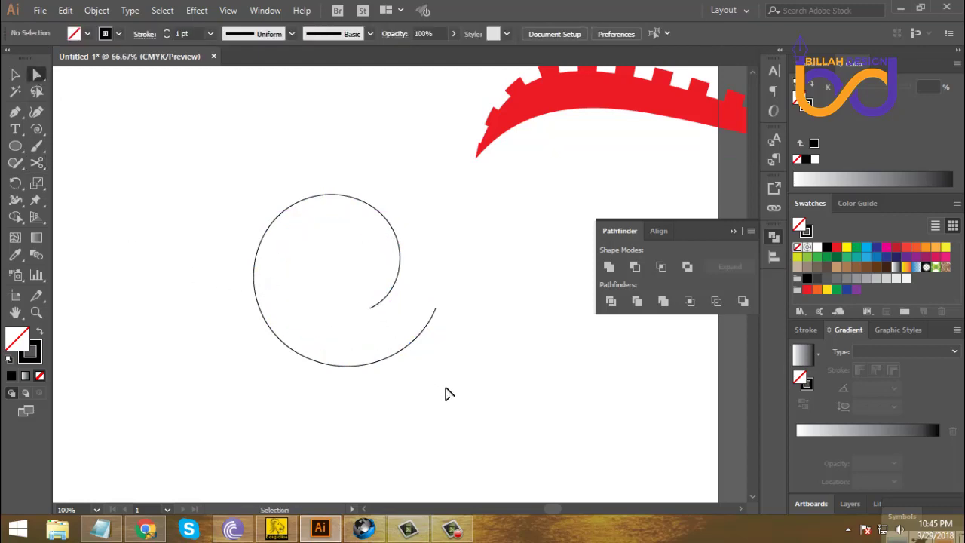
# - Give the thin spiral an 8 pt stroke with Dashed Line enabled and a longer dash
pyautogui.click(15, 74)
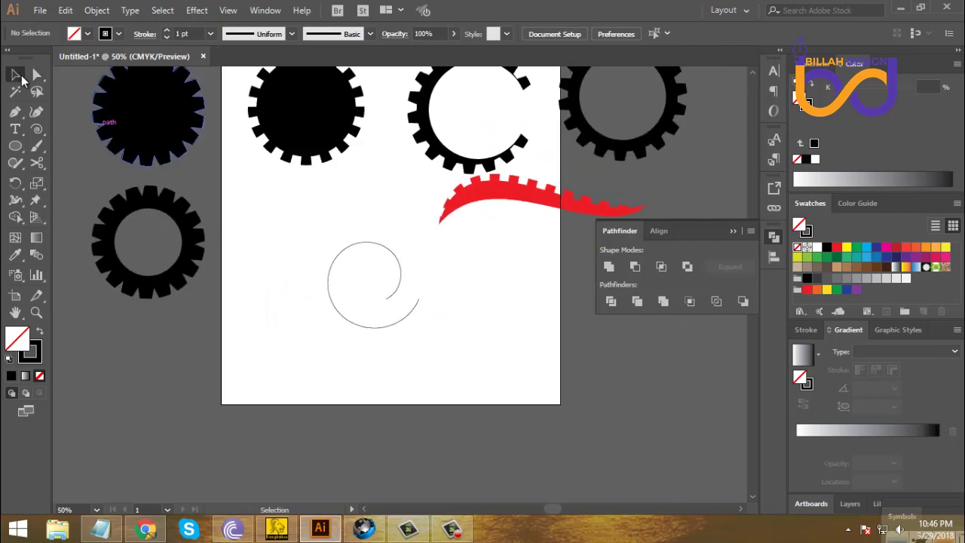
pyautogui.click(362, 263)
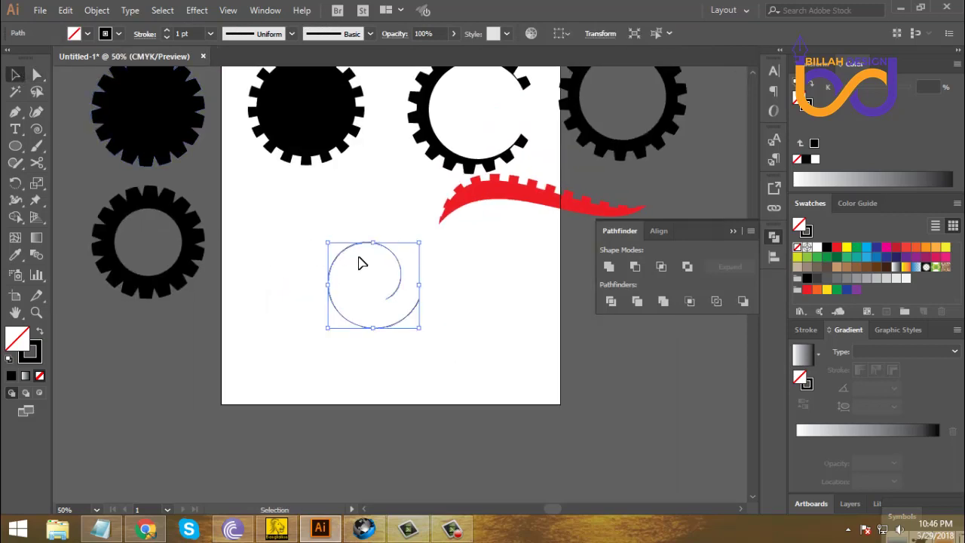
pyautogui.click(167, 31)
pyautogui.click(168, 31)
pyautogui.click(168, 31)
pyautogui.click(168, 31)
pyautogui.click(167, 31)
pyautogui.click(168, 31)
pyautogui.click(167, 31)
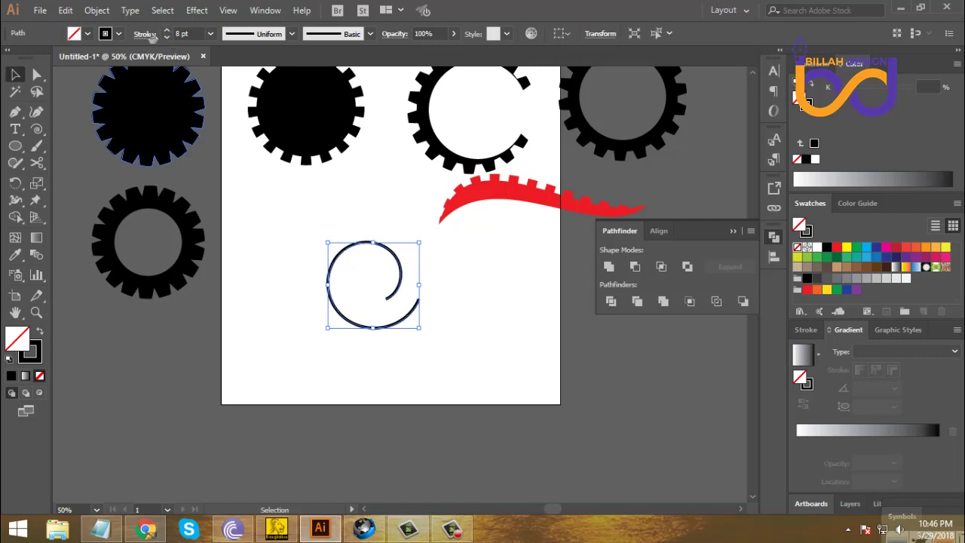
pyautogui.click(145, 35)
pyautogui.click(10, 131)
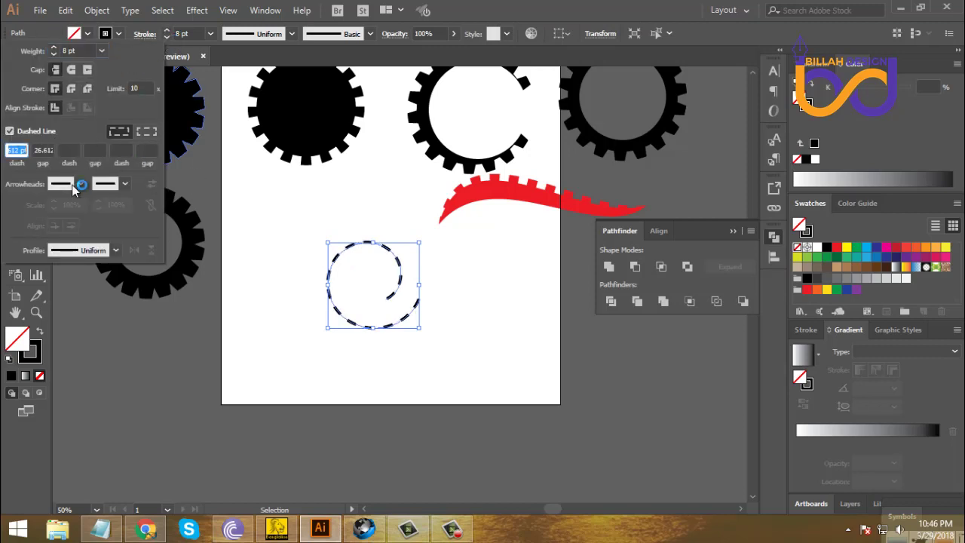
pyautogui.press('Up')
pyautogui.press('Up')
pyautogui.press('Up')
pyautogui.press('Up')
pyautogui.press('Up')
pyautogui.press('Up')
pyautogui.press('Up')
pyautogui.press('Up')
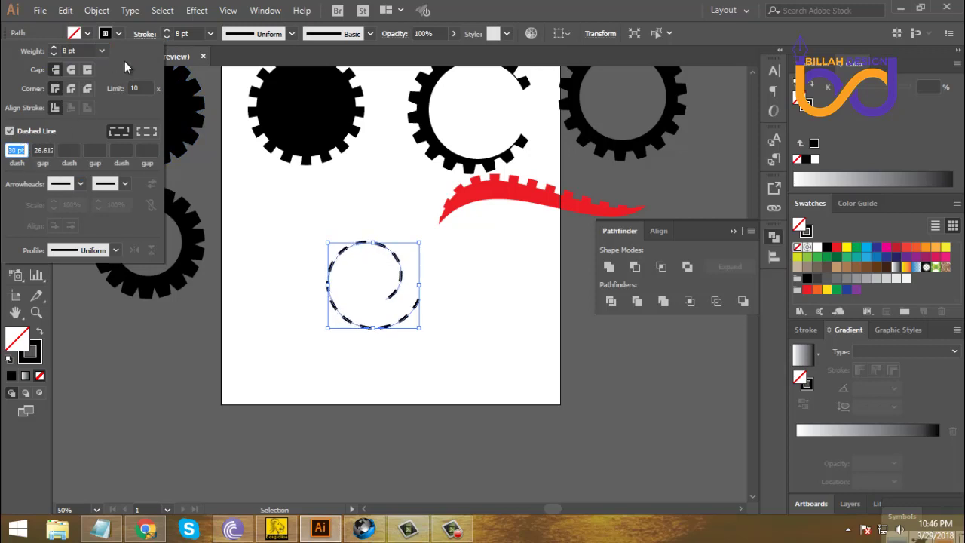
pyautogui.click(146, 34)
# - Raise the dashed spiral's stroke weight to 38 pt and apply Width Profile 1
pyautogui.click(167, 31)
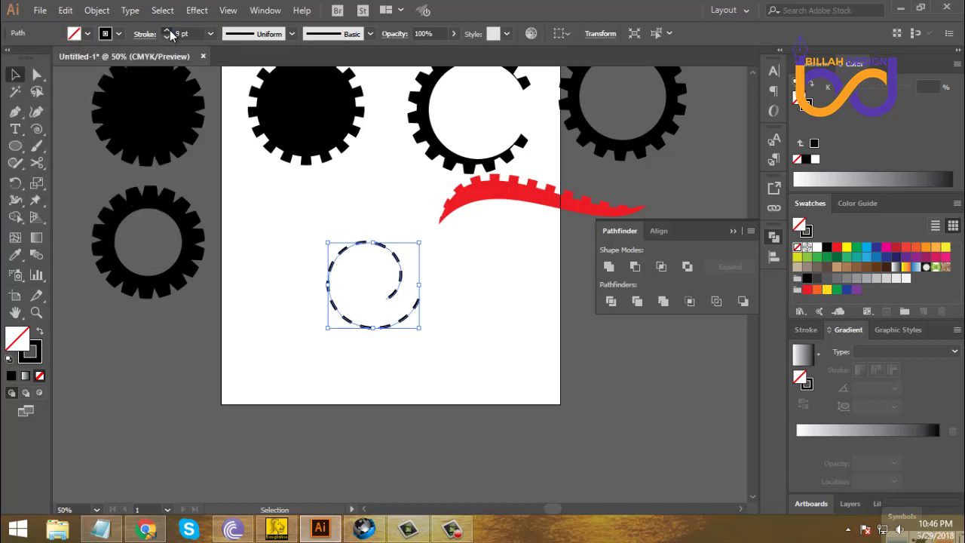
pyautogui.click(167, 31)
pyautogui.click(167, 31)
pyautogui.click(167, 31)
pyautogui.click(168, 31)
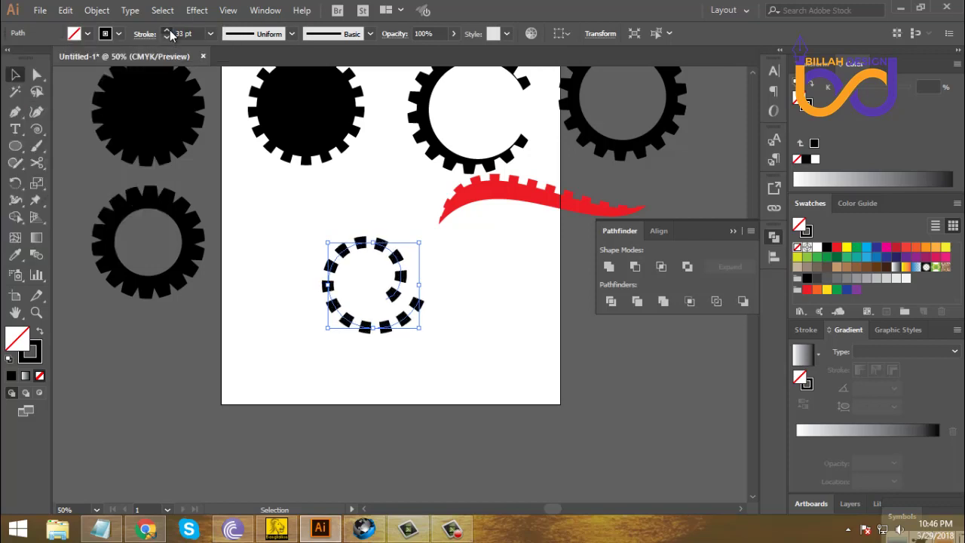
pyautogui.click(168, 31)
pyautogui.click(167, 30)
pyautogui.click(168, 31)
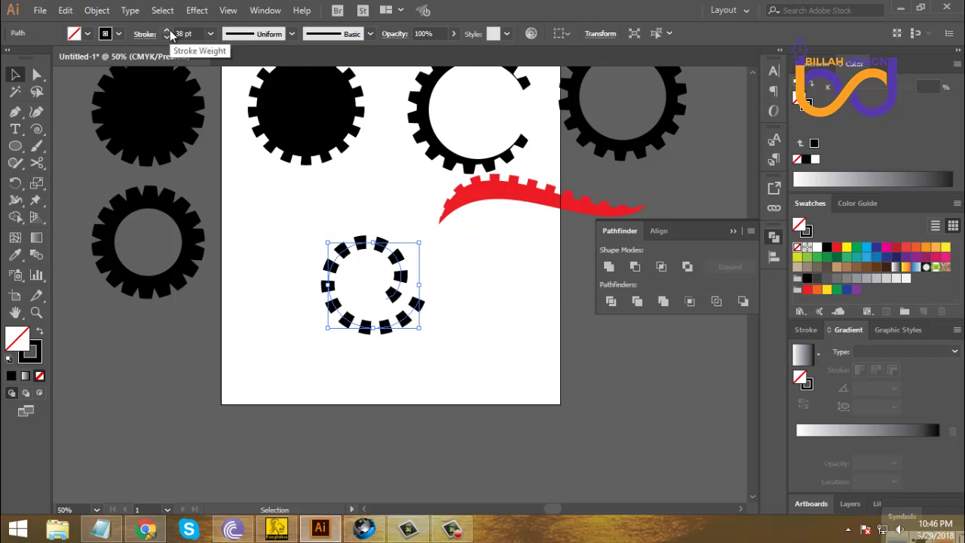
pyautogui.click(260, 34)
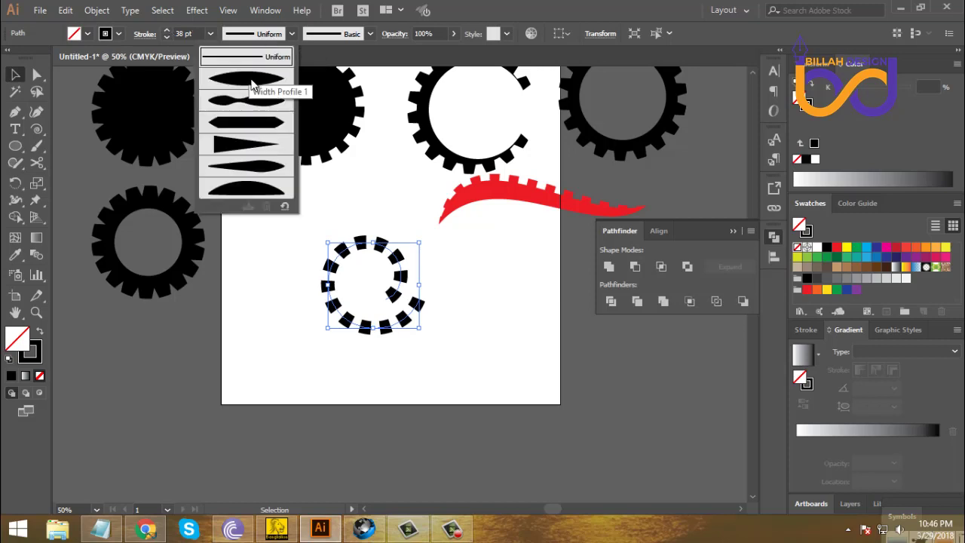
pyautogui.click(246, 82)
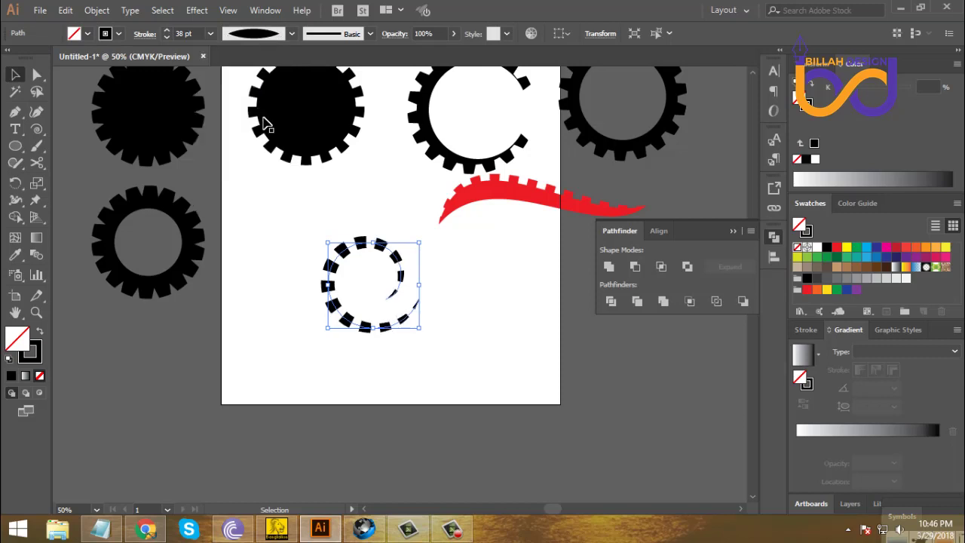
# - Expand the dashed spiral's stroke into filled shapes with Object > Expand Appearance
pyautogui.click(484, 353)
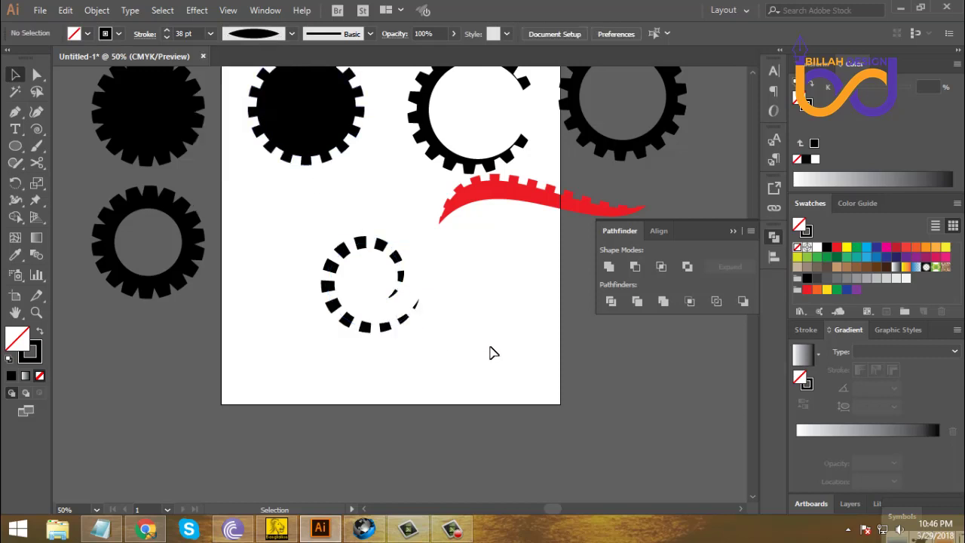
pyautogui.moveTo(356, 281); pyautogui.dragTo(396, 351)
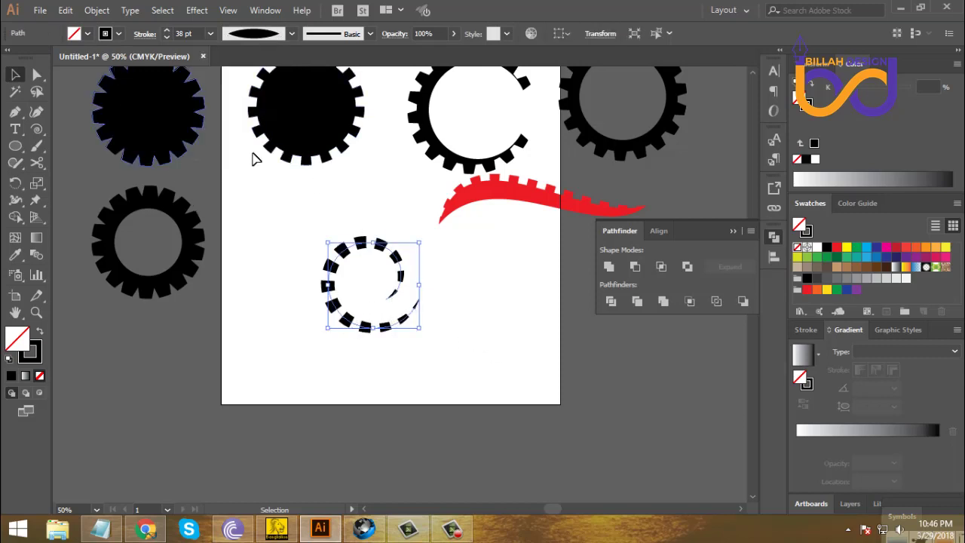
pyautogui.click(97, 10)
pyautogui.click(146, 158)
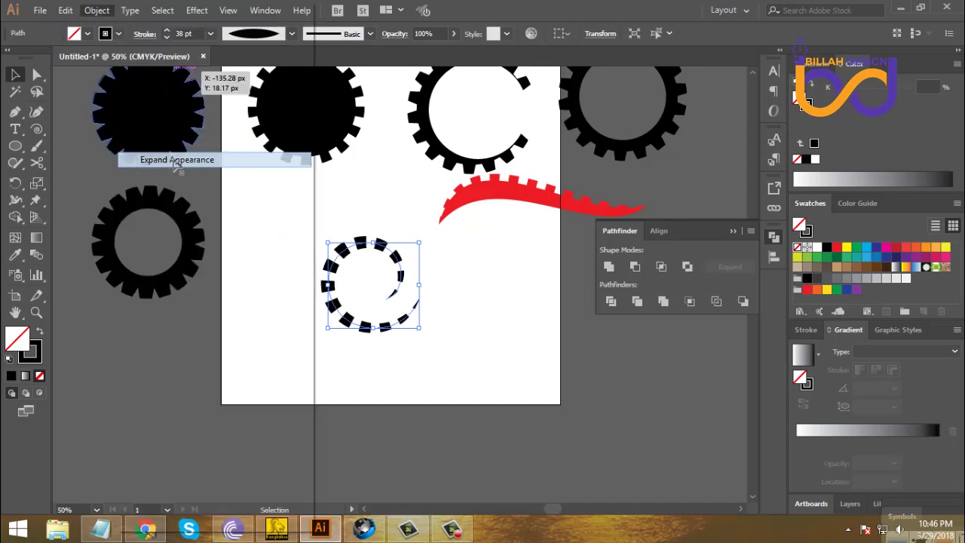
pyautogui.click(459, 298)
# - Paste a red swirl in front and unite it with the dashes into one red toothed spiral
pyautogui.press('a')
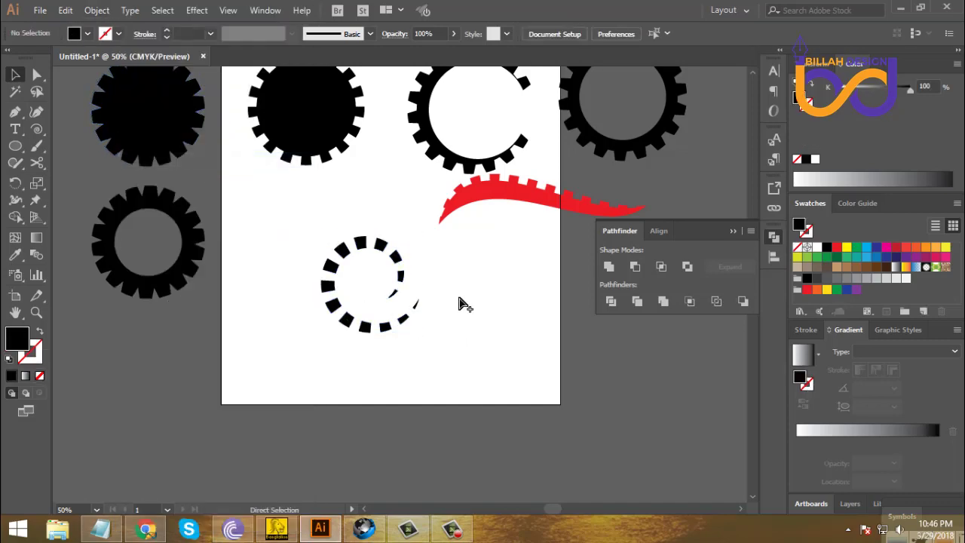
pyautogui.hotkey('ctrl', 'f')
pyautogui.click(476, 317)
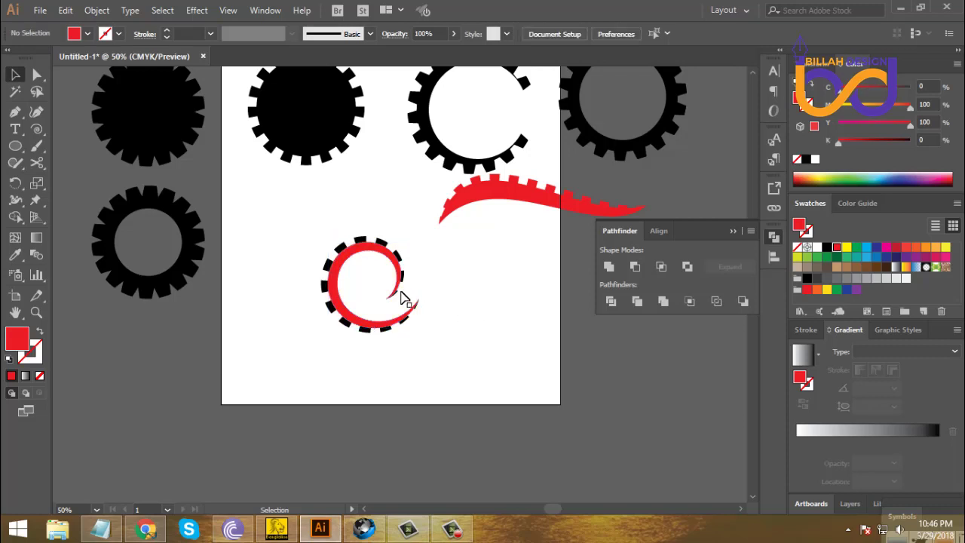
pyautogui.moveTo(414, 349); pyautogui.dragTo(419, 343)
pyautogui.click(609, 266)
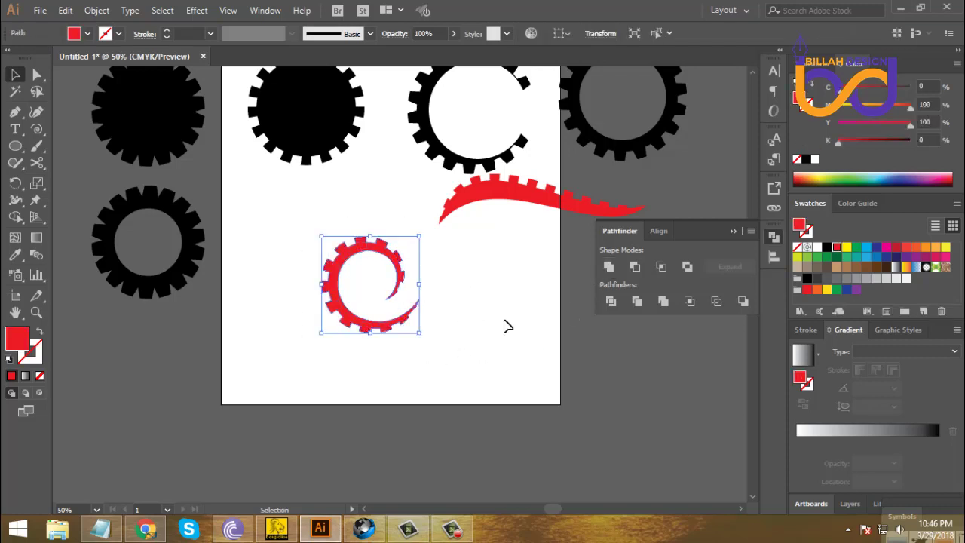
pyautogui.click(505, 325)
pyautogui.moveTo(389, 273); pyautogui.dragTo(384, 259)
pyautogui.click(478, 324)
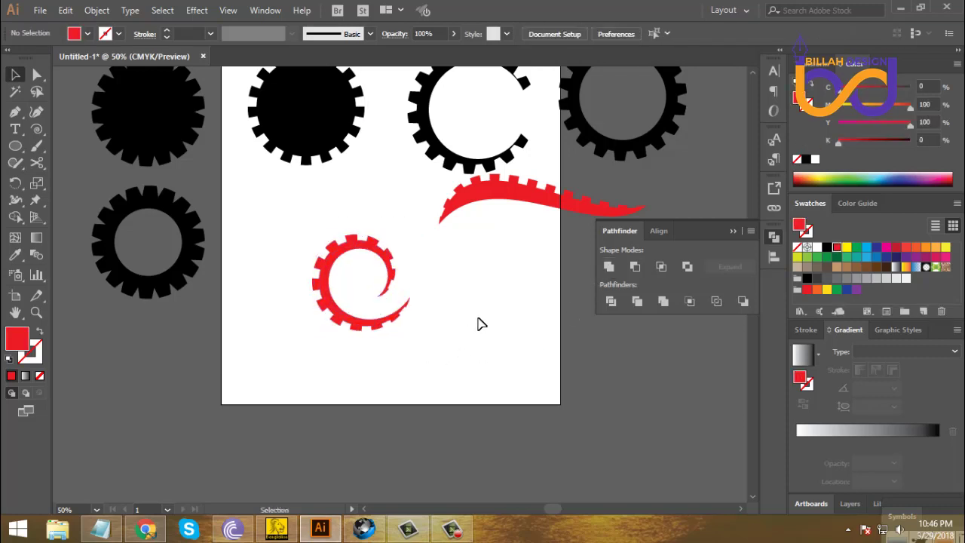
pyautogui.hotkey('ctrl', '-')
# - Move the red swoosh left onto the artboard and the C-shaped gear down
pyautogui.scroll(1, 490, 295)
pyautogui.moveTo(340, 192); pyautogui.dragTo(330, 113)
pyautogui.click(485, 266)
pyautogui.moveTo(485, 266); pyautogui.dragTo(368, 248)
pyautogui.click(485, 317)
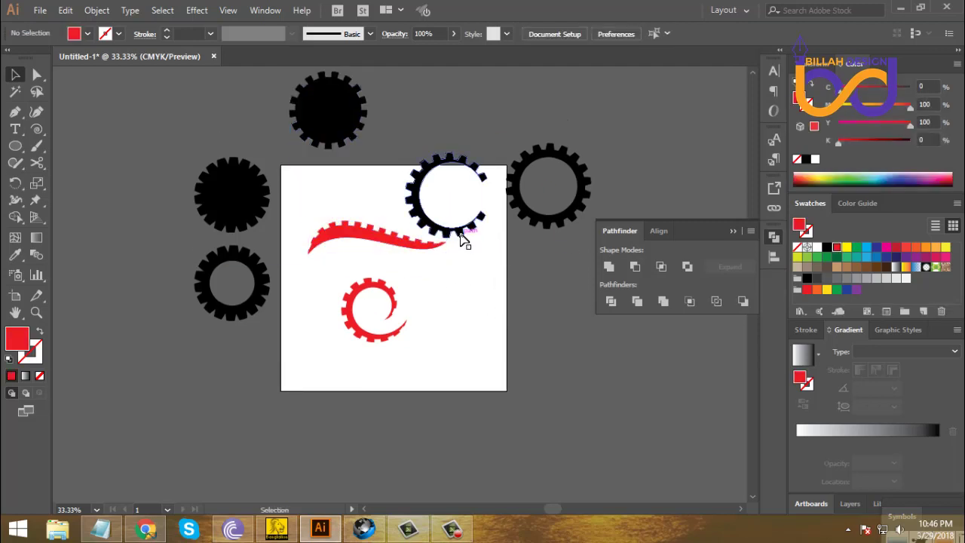
pyautogui.moveTo(461, 237); pyautogui.dragTo(472, 385)
pyautogui.moveTo(425, 254); pyautogui.dragTo(415, 277)
pyautogui.click(548, 236)
# - Bring the right ring gear, top solid gear and left ring gear onto the artboard, repositioning the other gears
pyautogui.moveTo(547, 226); pyautogui.dragTo(462, 250)
pyautogui.moveTo(332, 114); pyautogui.dragTo(353, 202)
pyautogui.moveTo(232, 313); pyautogui.dragTo(298, 366)
pyautogui.moveTo(252, 209); pyautogui.dragTo(267, 258)
pyautogui.click(377, 385)
pyautogui.moveTo(459, 344); pyautogui.dragTo(485, 335)
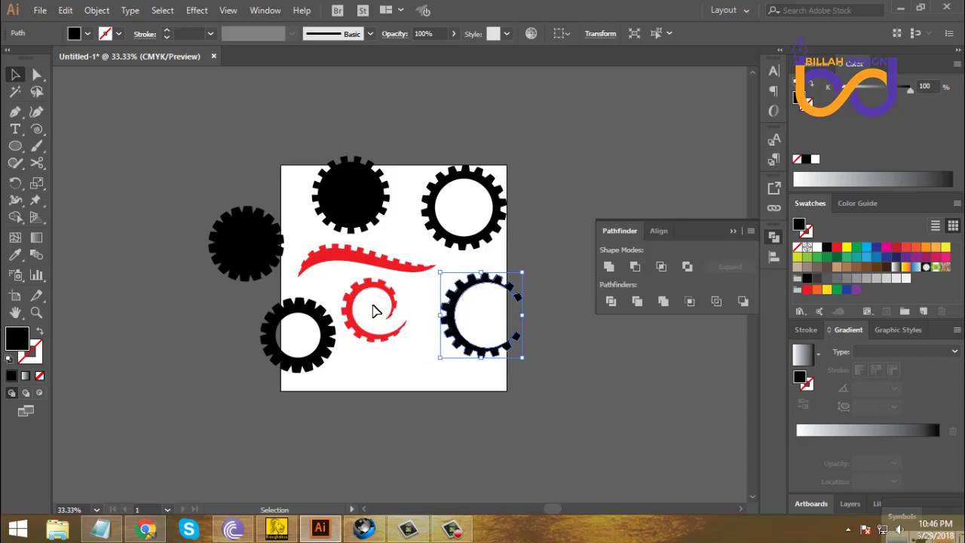
# - Fine-tune positions of the red spiral, red swoosh, bottom-left ring gear and left solid gear
pyautogui.moveTo(375, 311)
pyautogui.mouseDown()
pyautogui.moveTo(366, 296)
pyautogui.moveTo(374, 302)
pyautogui.mouseUp()
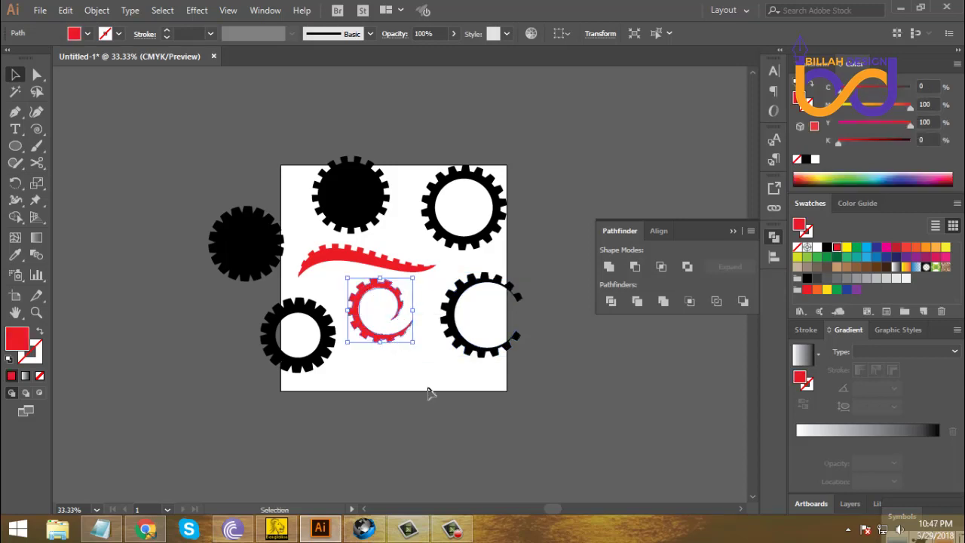
pyautogui.click(428, 390)
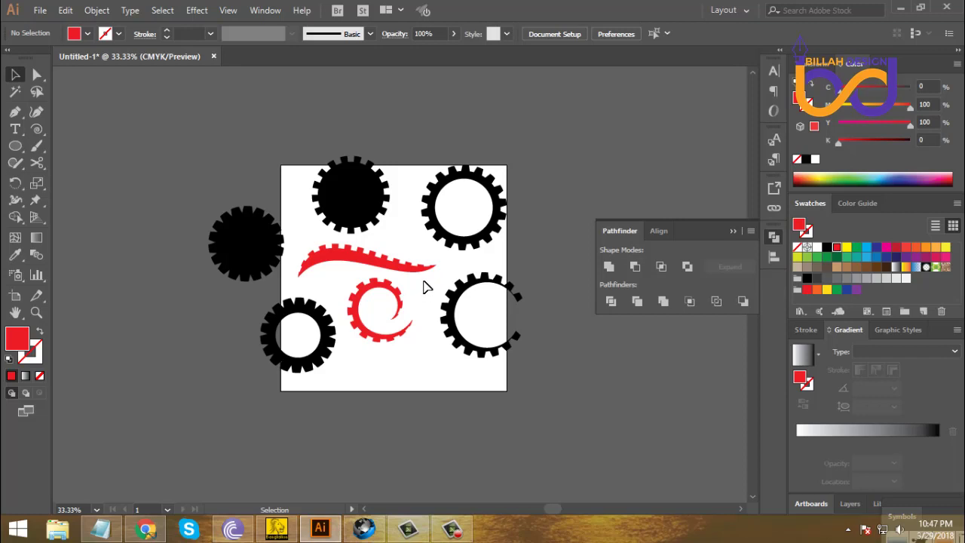
pyautogui.moveTo(415, 276)
pyautogui.mouseDown()
pyautogui.moveTo(425, 273)
pyautogui.moveTo(404, 282)
pyautogui.mouseUp()
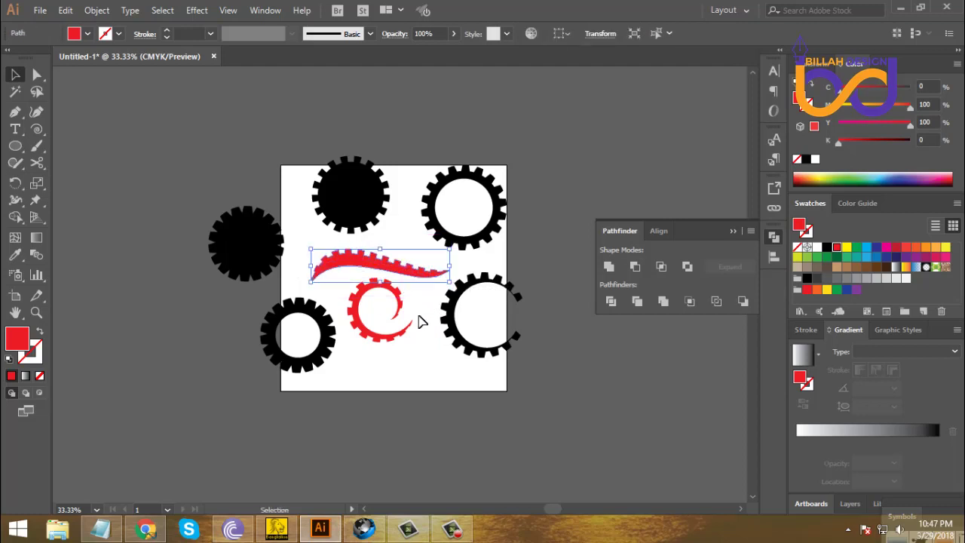
pyautogui.click(421, 322)
pyautogui.moveTo(312, 302); pyautogui.dragTo(326, 302)
pyautogui.click(403, 370)
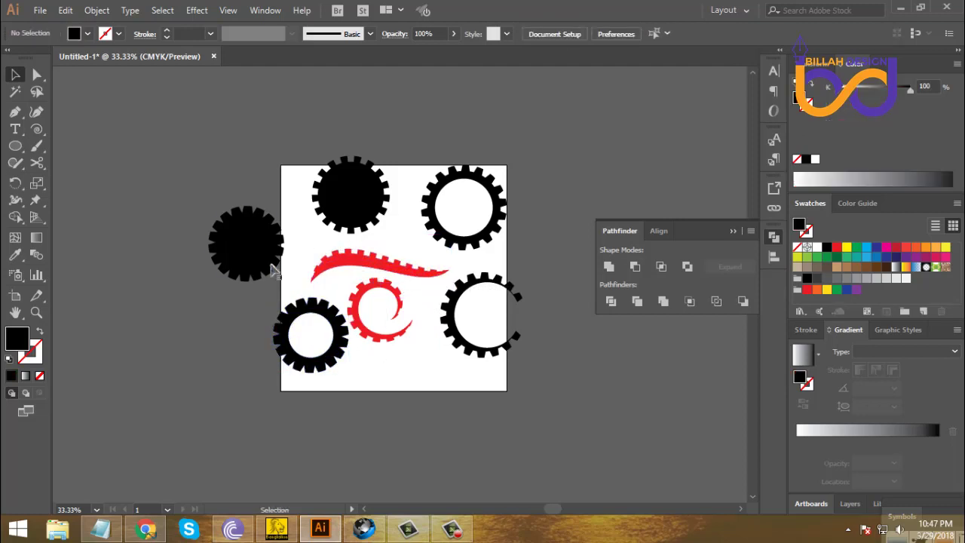
pyautogui.moveTo(273, 269); pyautogui.dragTo(278, 267)
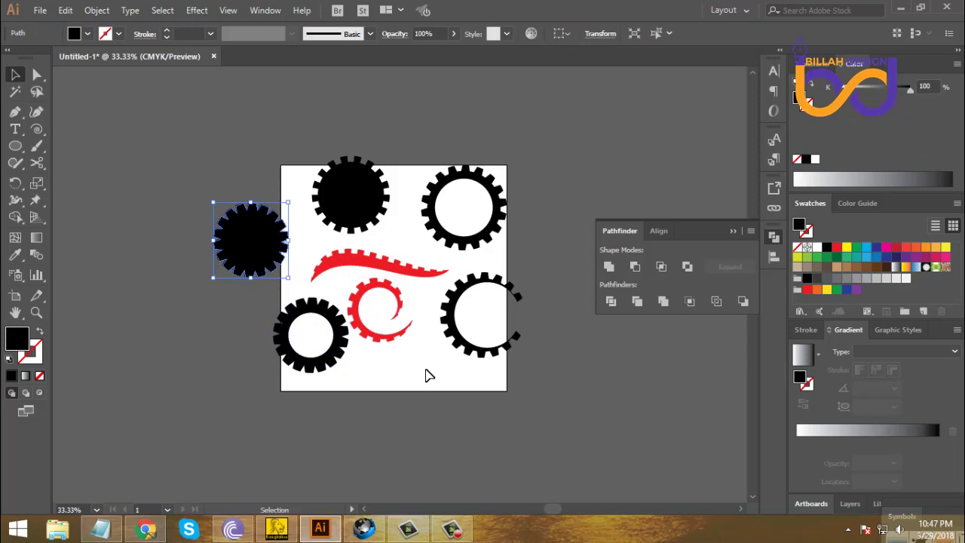